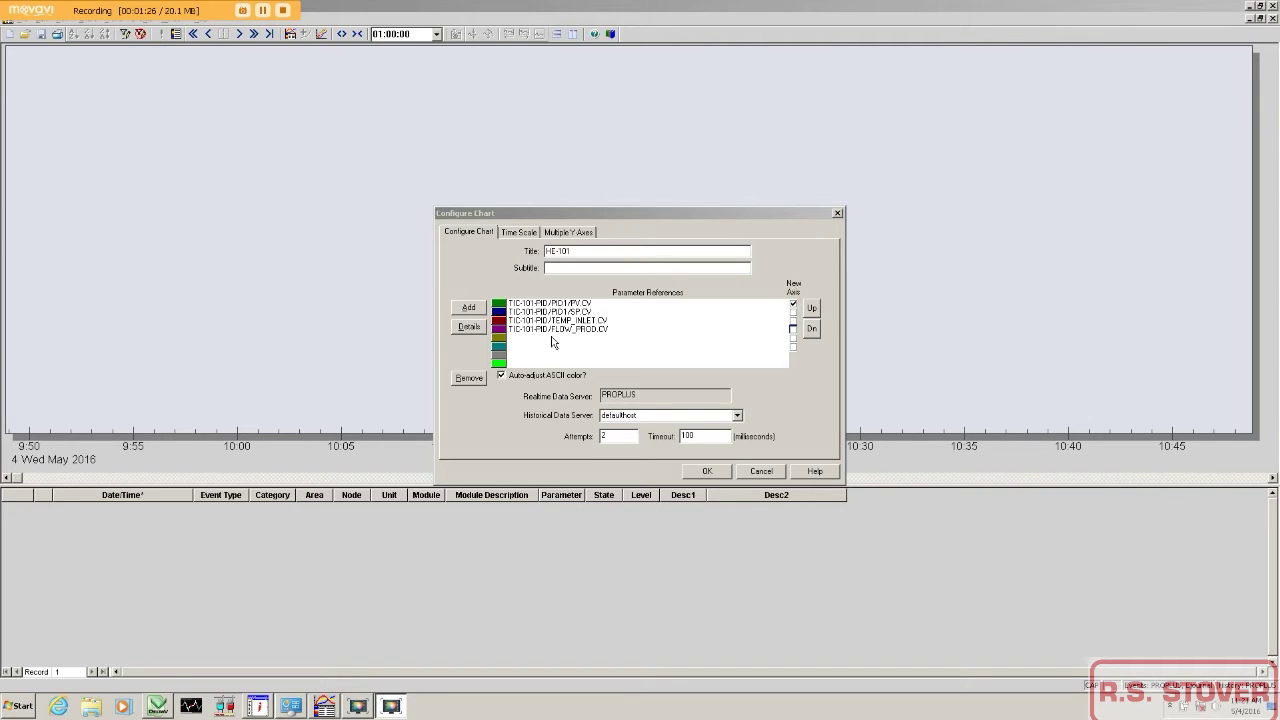
# Create a new trend in the fifth parameter slot that references TIC-101-PID/FLOW_STEAM.CV.
pyautogui.doubleClick(551, 342)
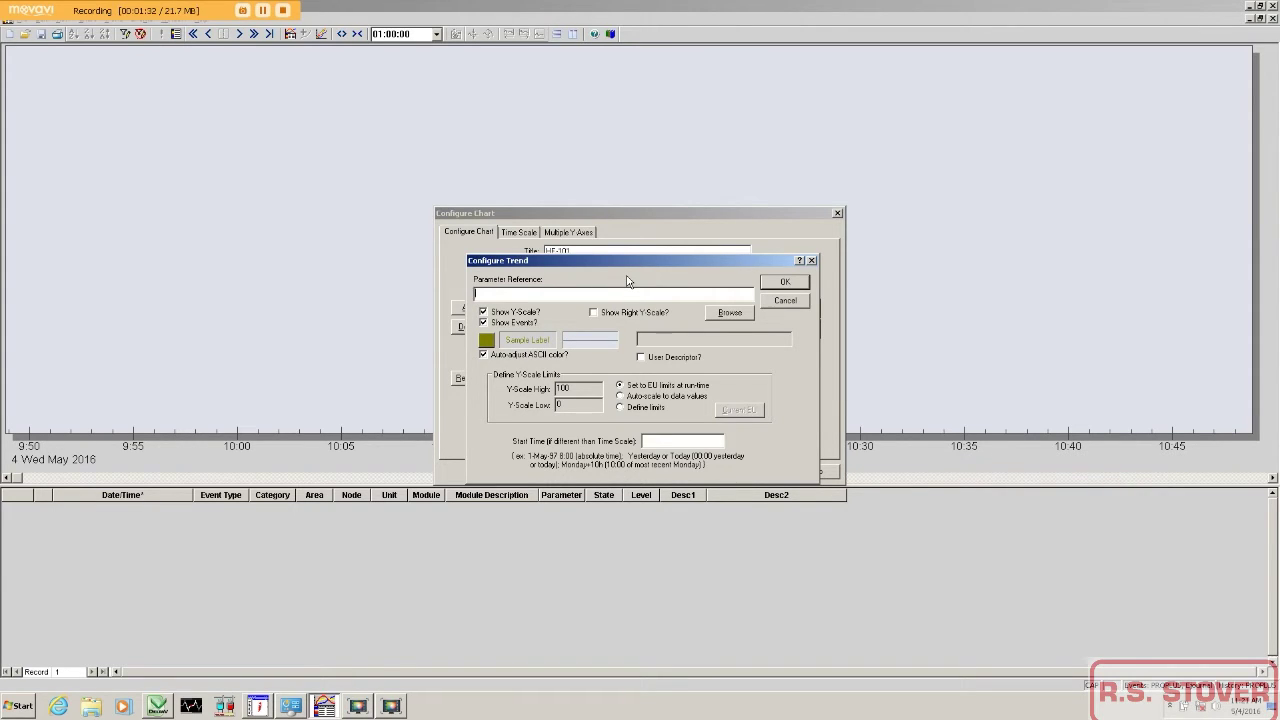
pyautogui.click(740, 318)
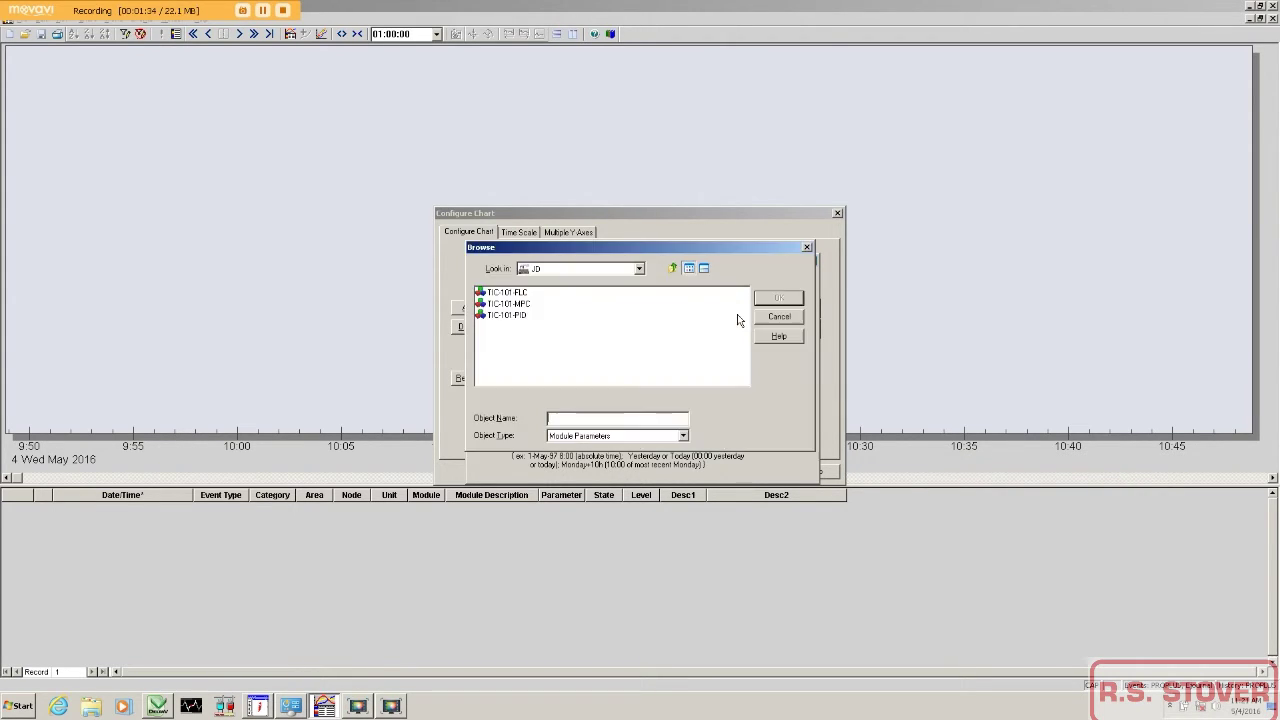
pyautogui.doubleClick(502, 315)
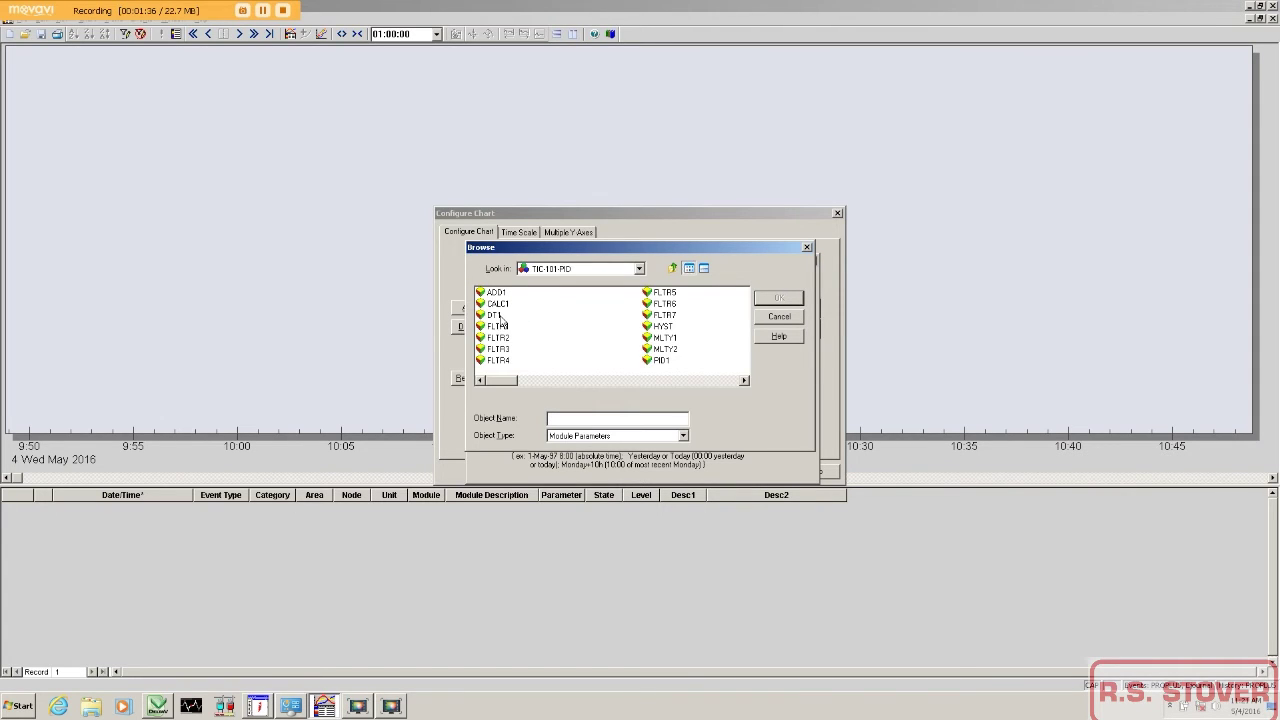
pyautogui.moveTo(500, 381); pyautogui.dragTo(592, 388)
pyautogui.doubleClick(676, 326)
pyautogui.doubleClick(490, 292)
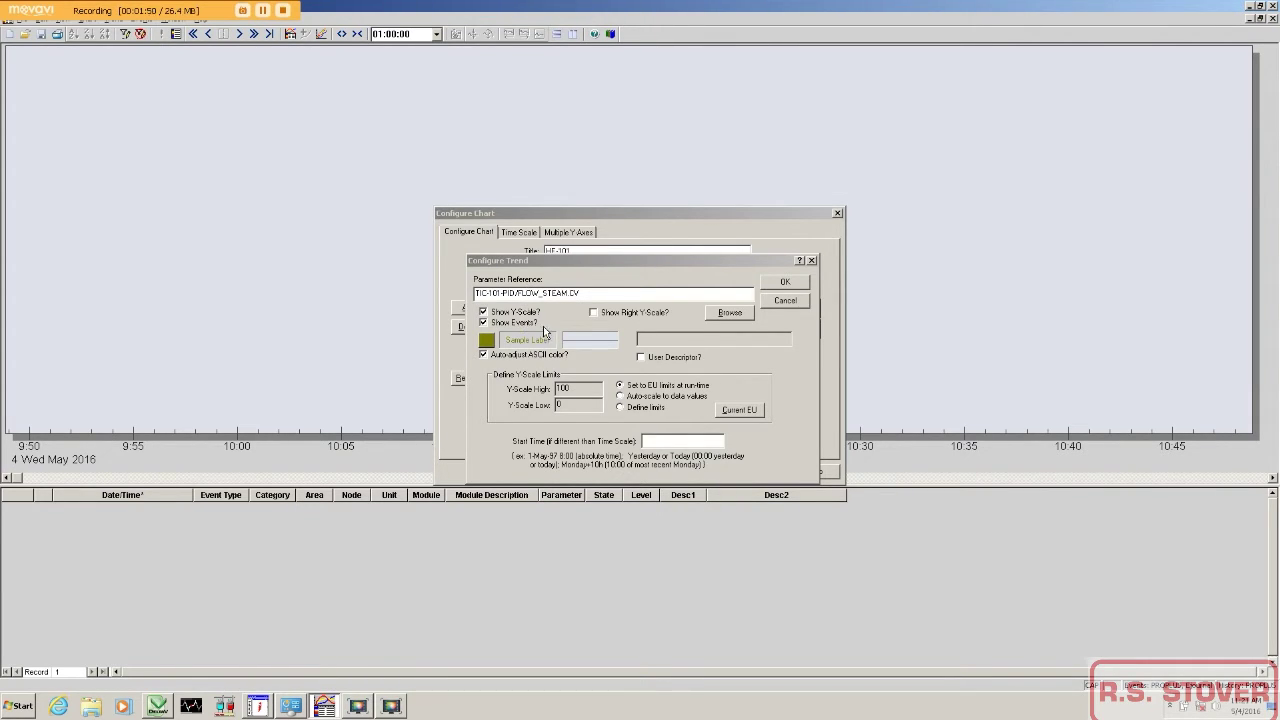
# Set the FLOW_STEAM.CV trend colour to cyan and accept the trend into the chart's parameter list.
pyautogui.click(488, 345)
pyautogui.click(576, 313)
pyautogui.click(519, 462)
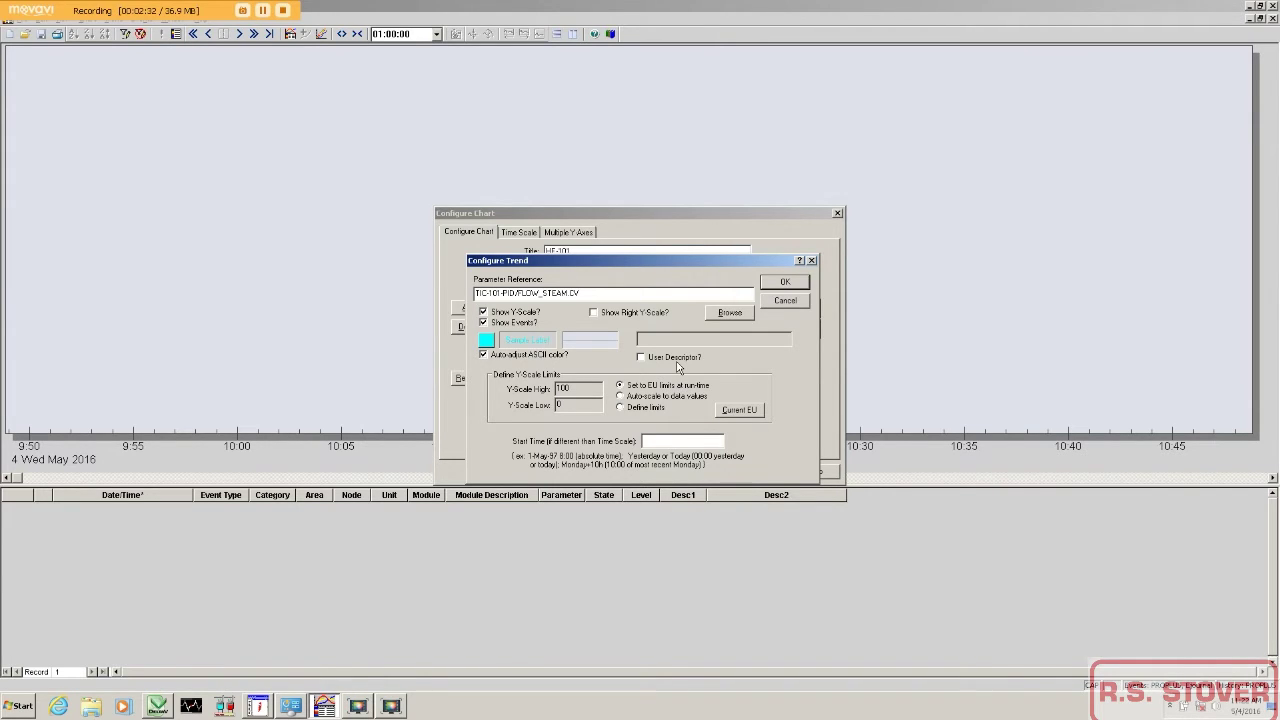
pyautogui.click(783, 283)
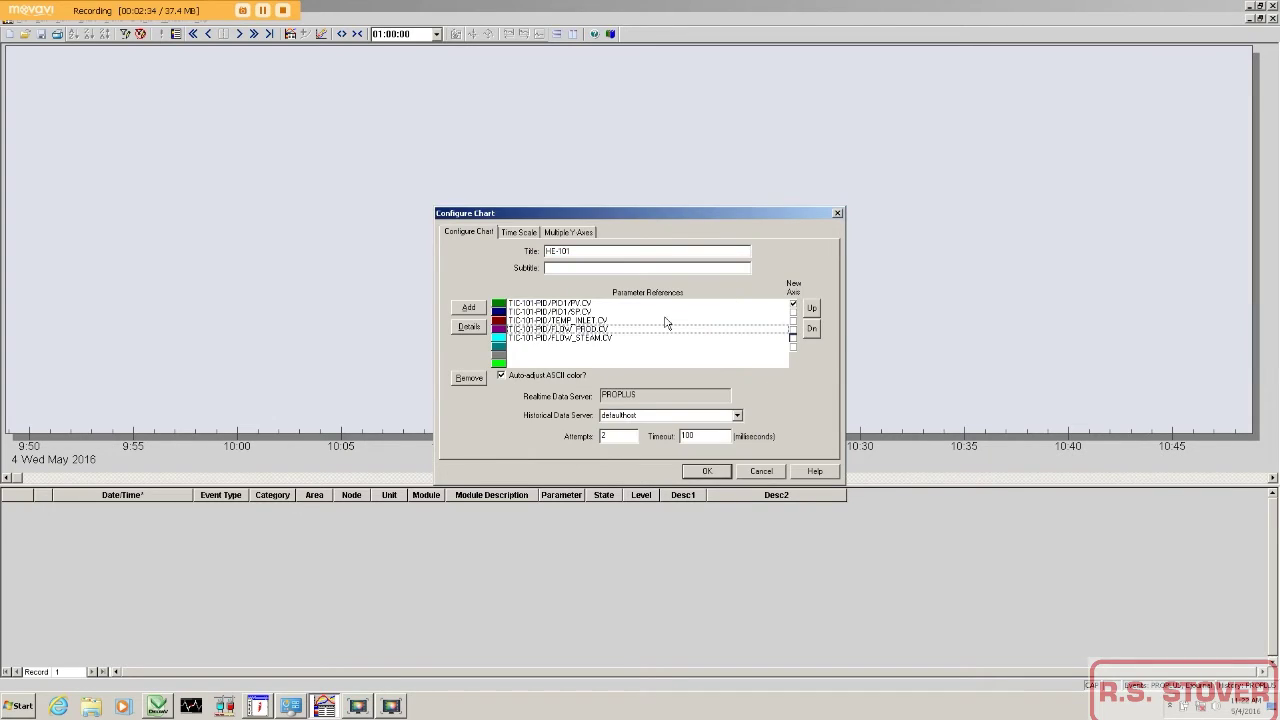
pyautogui.click(589, 339)
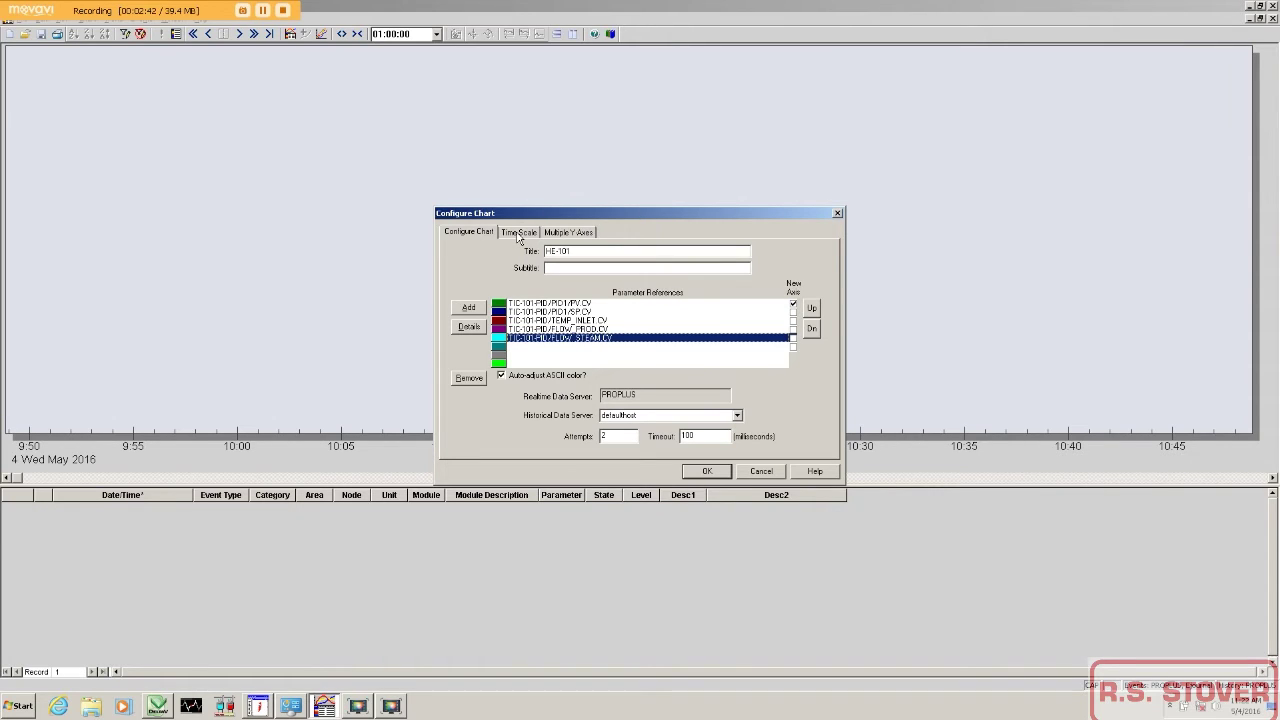
# Set the chart's time span to 4 hours and apply the chart configuration.
pyautogui.click(518, 233)
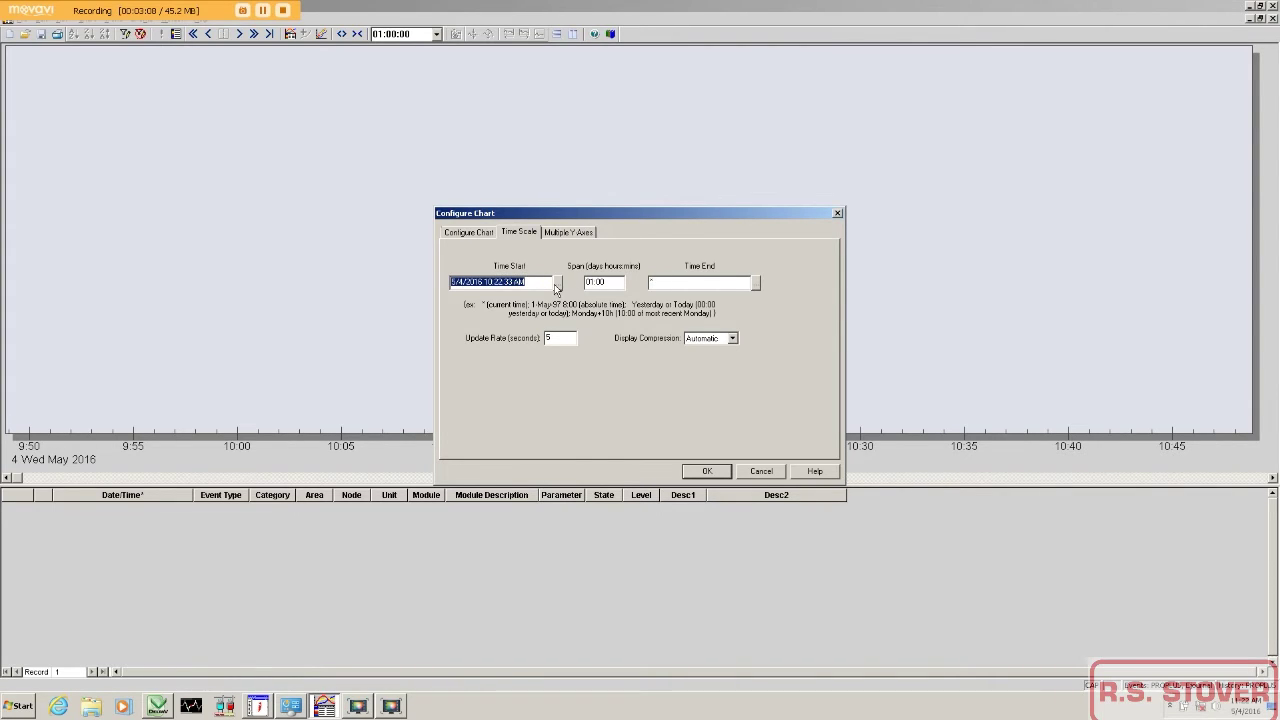
pyautogui.doubleClick(606, 283)
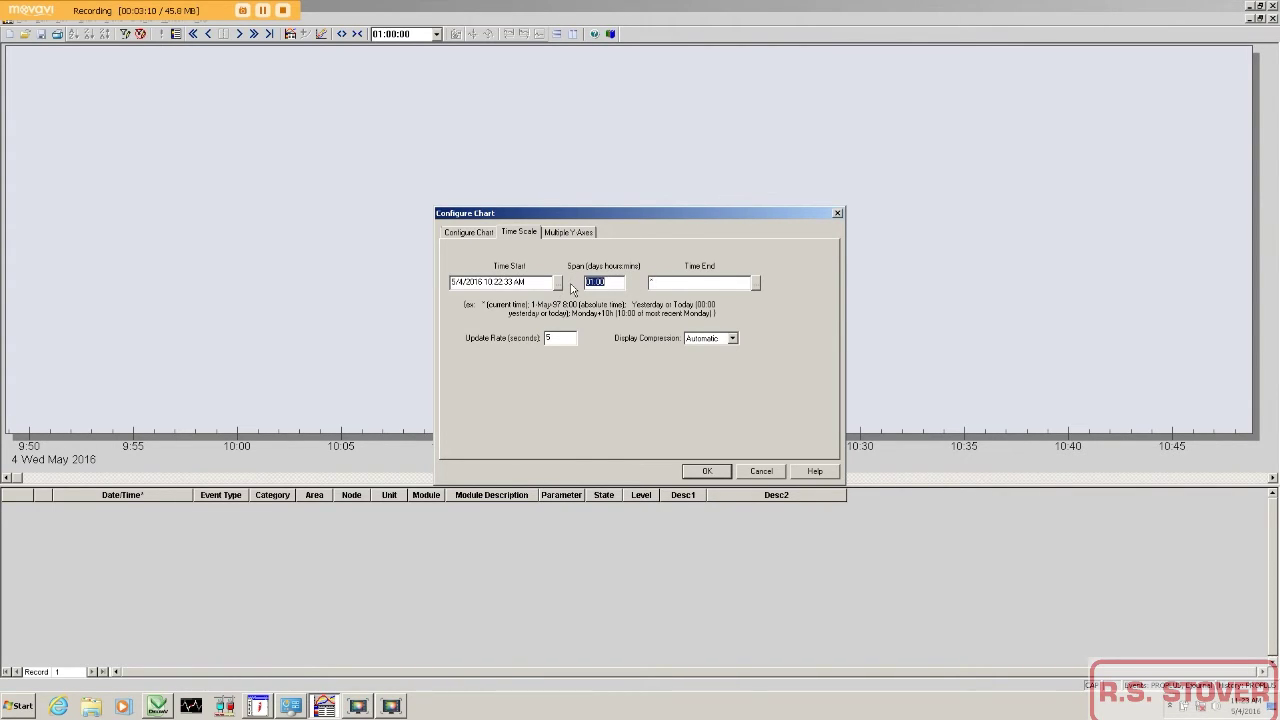
pyautogui.write('4')
pyautogui.write('4')
pyautogui.press('BackSpace')
pyautogui.click(560, 233)
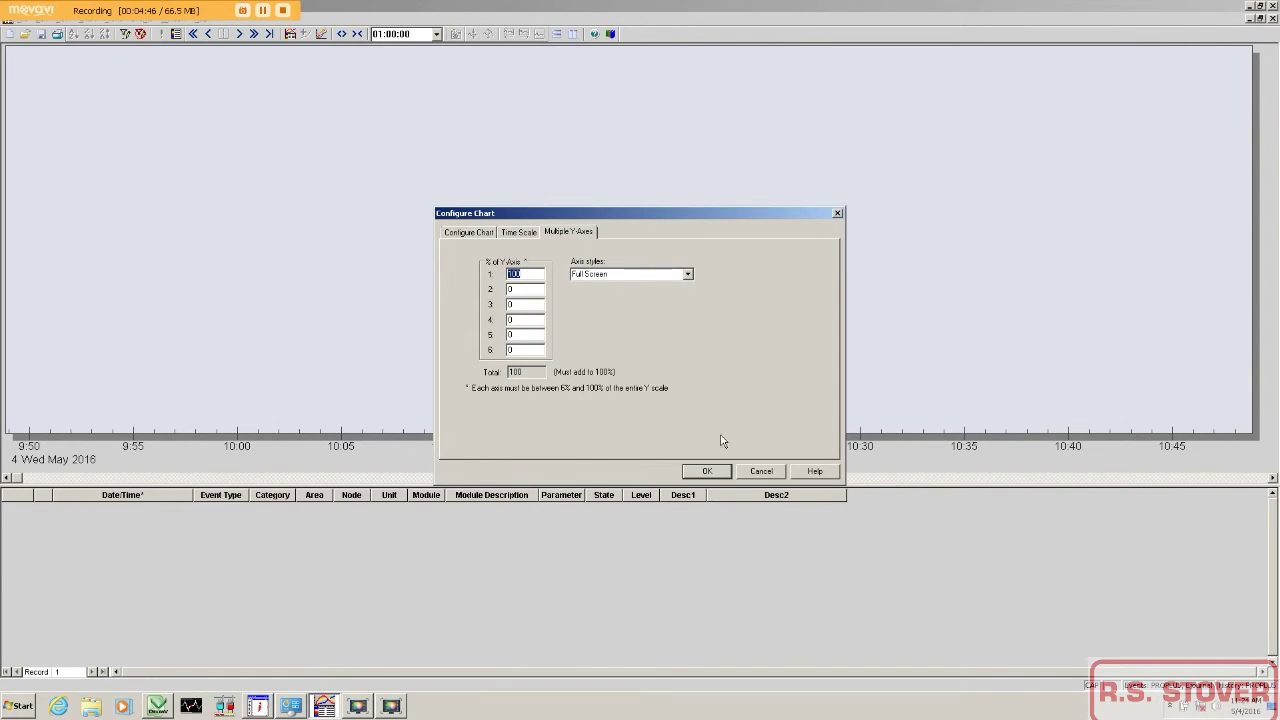
pyautogui.click(532, 240)
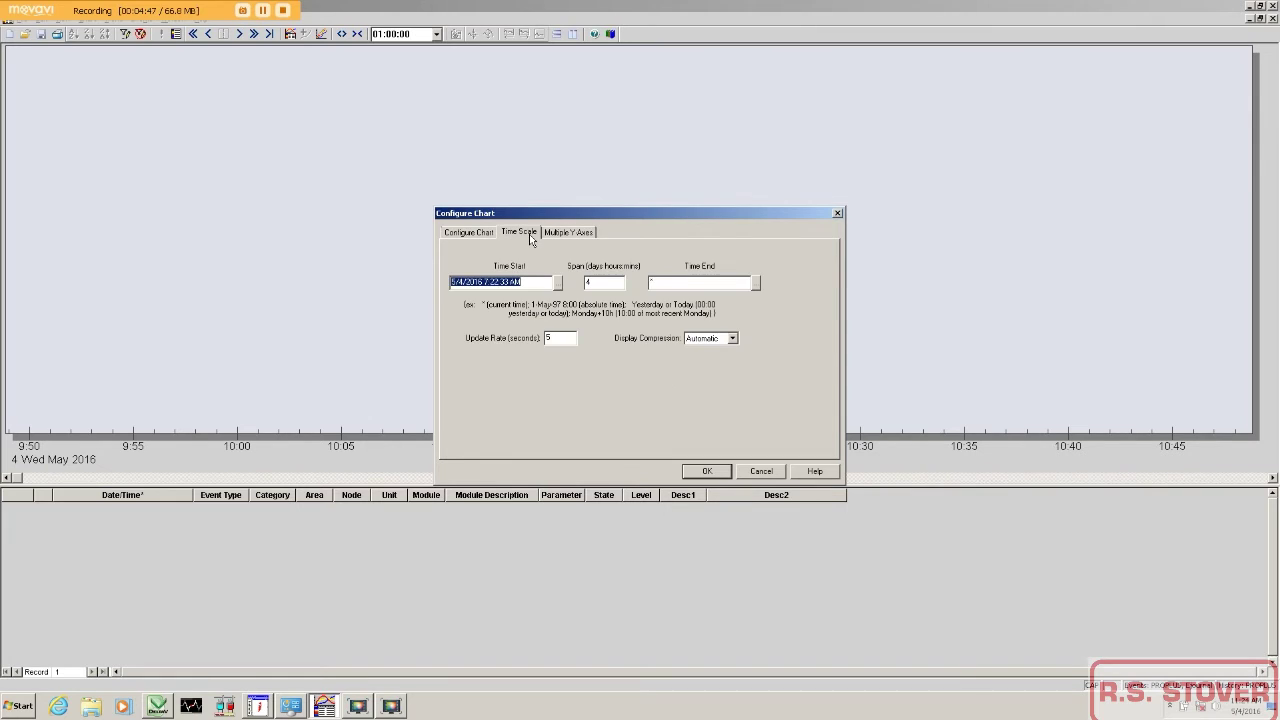
pyautogui.click(708, 472)
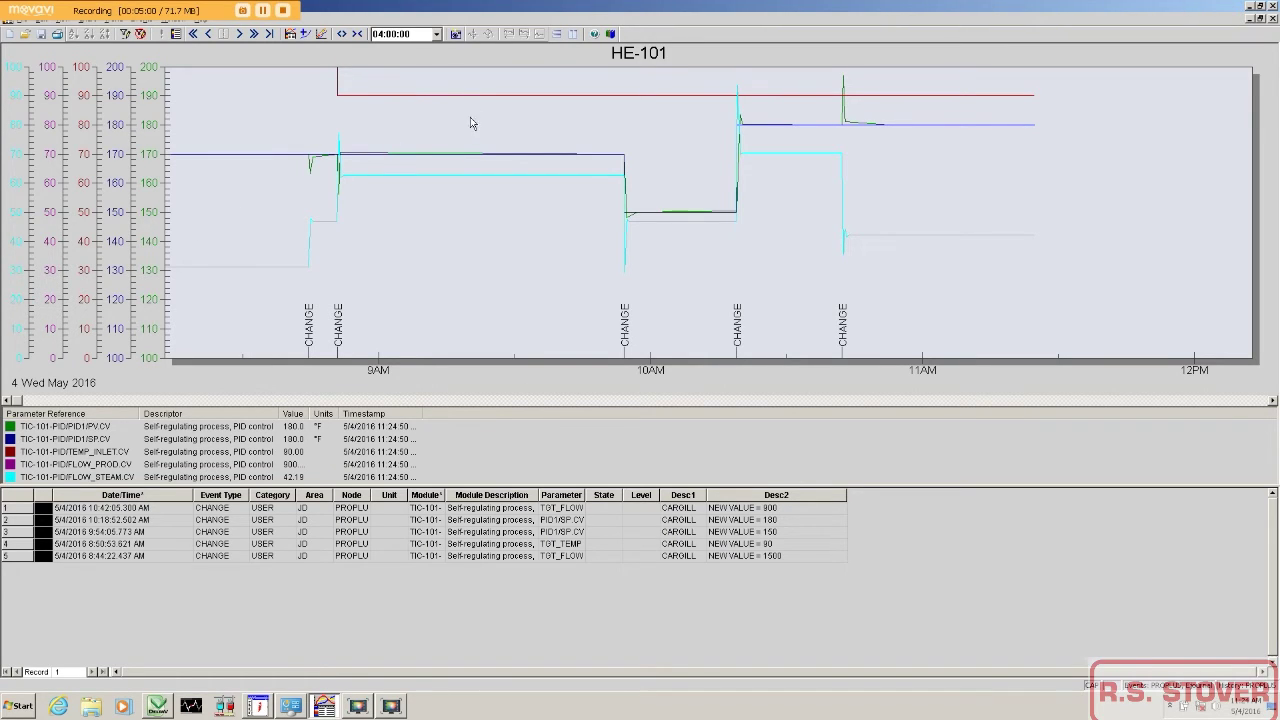
# Reopen the chart configuration and flag FLOW_PROD.CV to start a new axis, keeping PID1/PV.CV as the only other flagged parameter.
pyautogui.rightClick(528, 259)
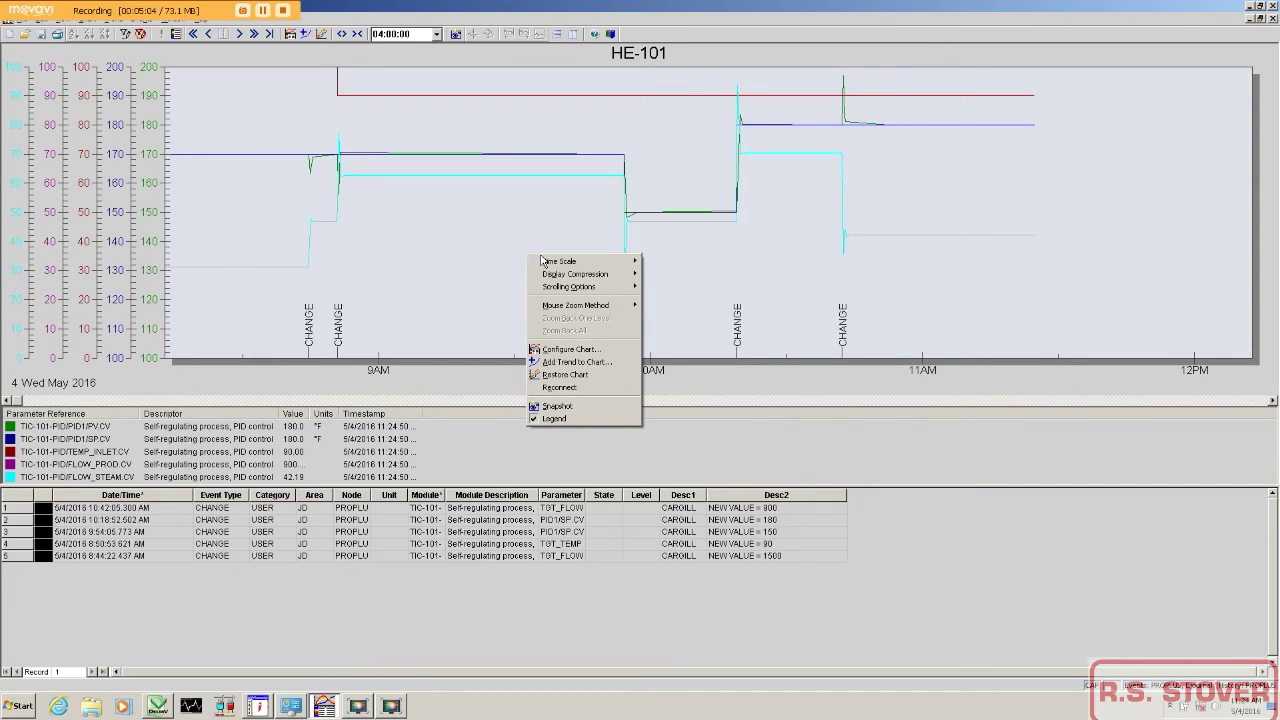
pyautogui.click(611, 349)
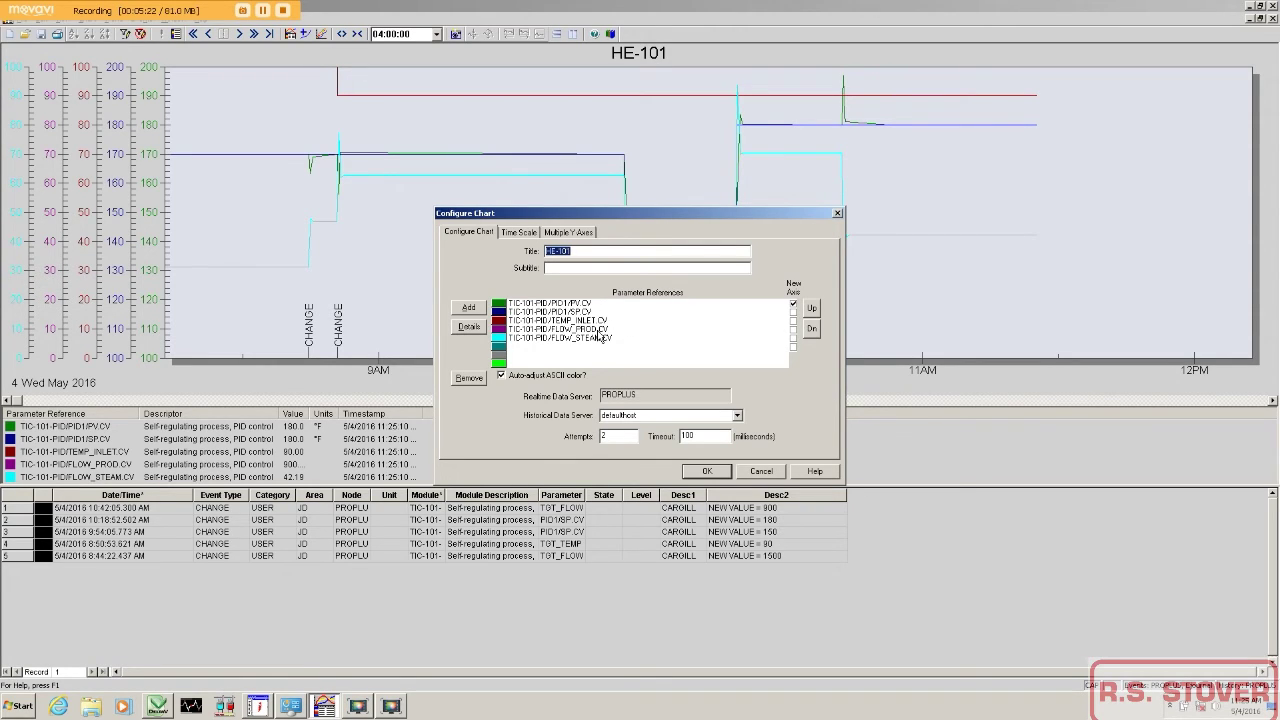
pyautogui.click(793, 304)
pyautogui.click(793, 330)
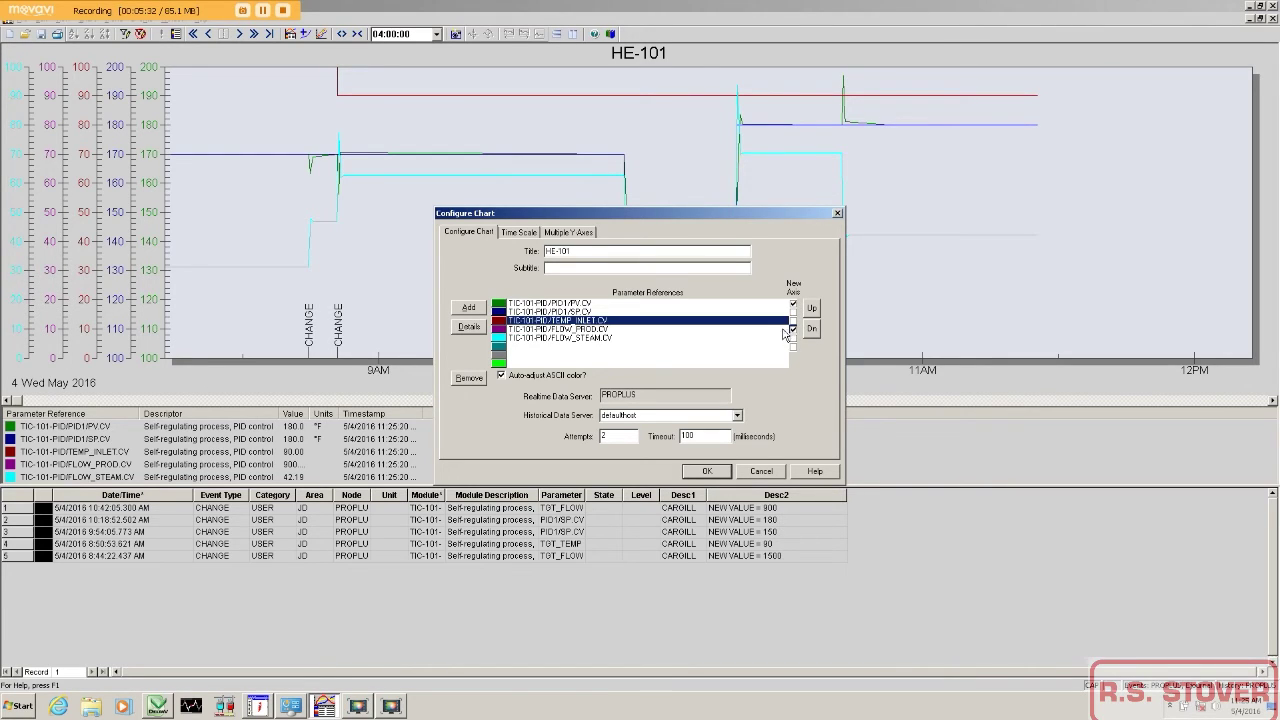
pyautogui.click(784, 331)
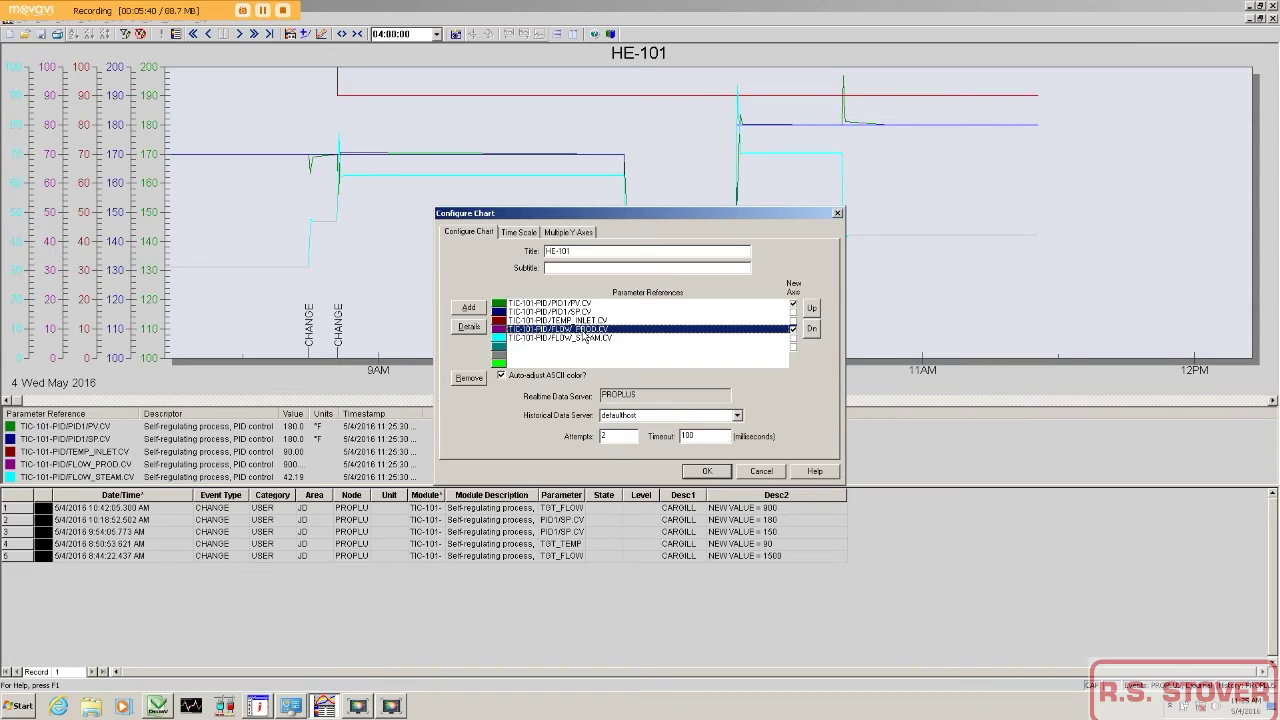
pyautogui.click(794, 313)
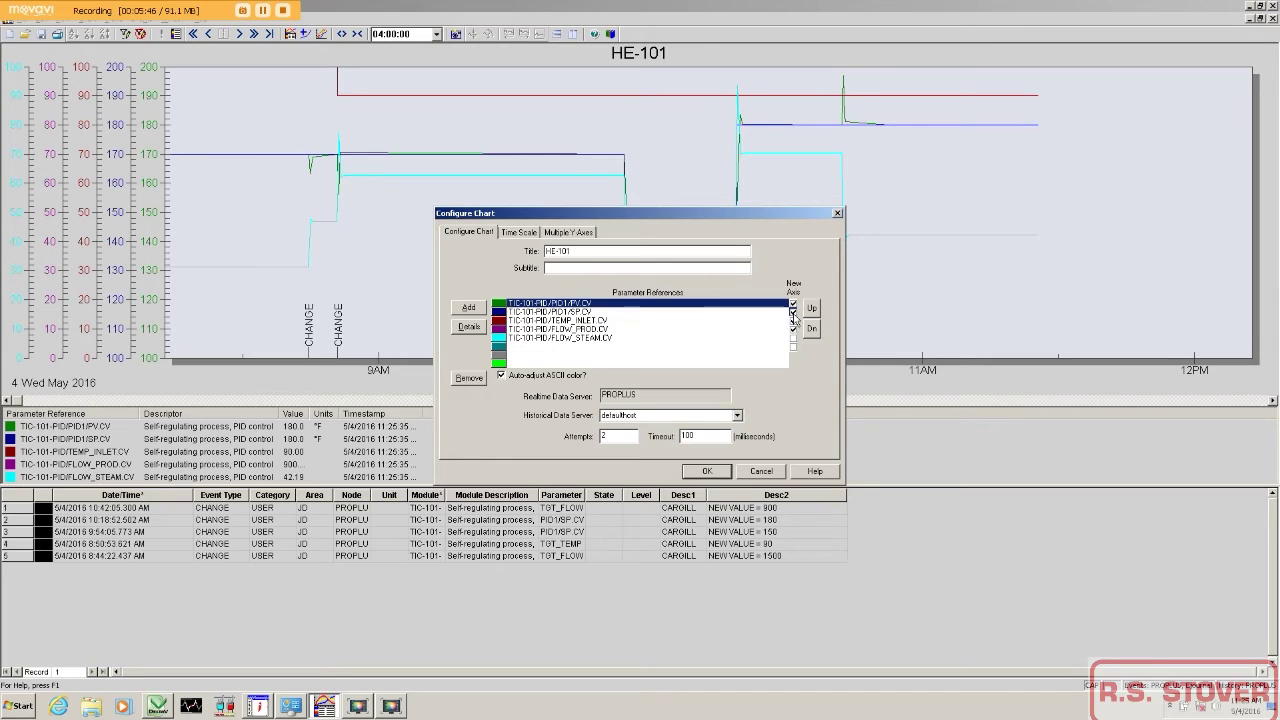
pyautogui.click(794, 315)
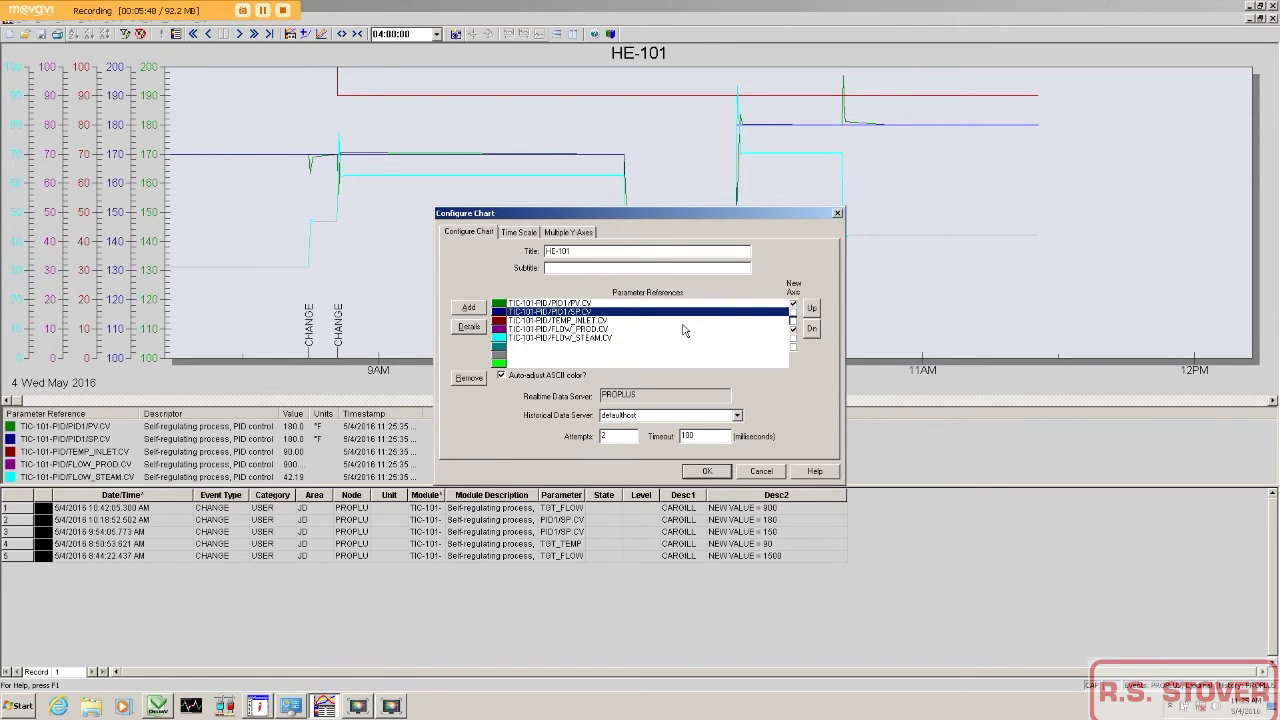
# Move FLOW_STEAM.CV up two positions in the parameter list and back down to its original place.
pyautogui.click(628, 340)
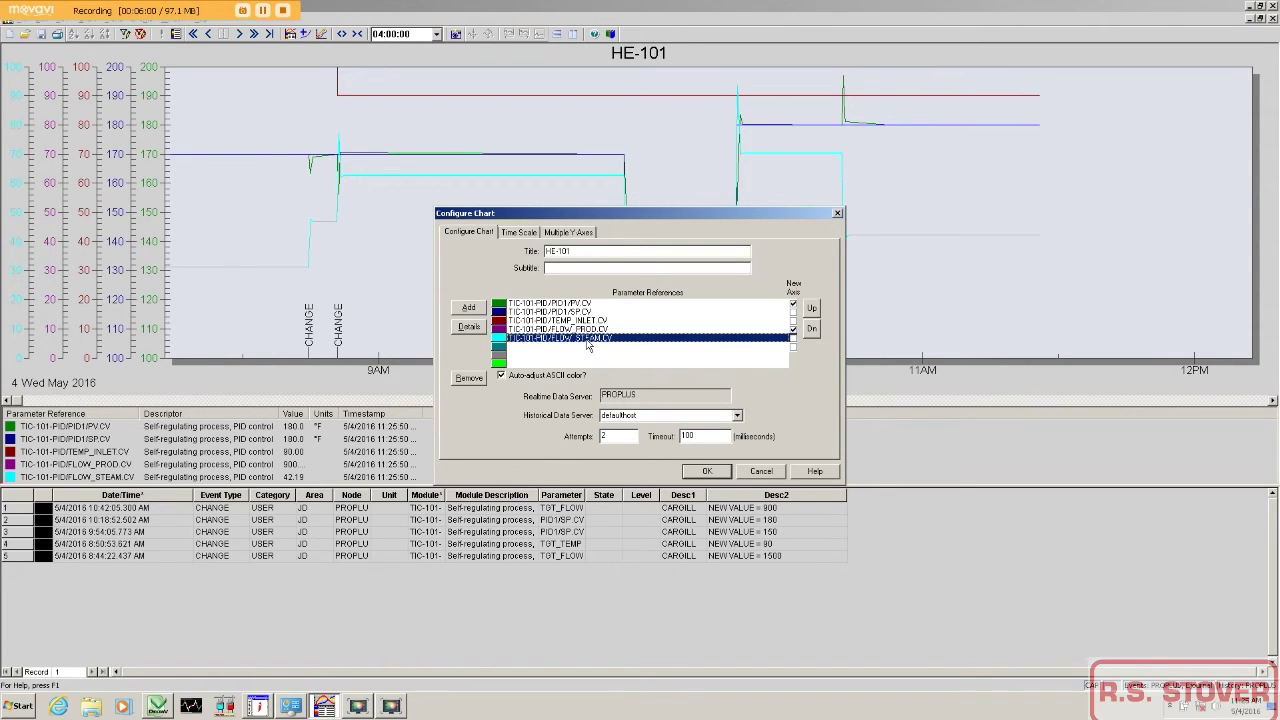
pyautogui.click(812, 310)
pyautogui.click(812, 309)
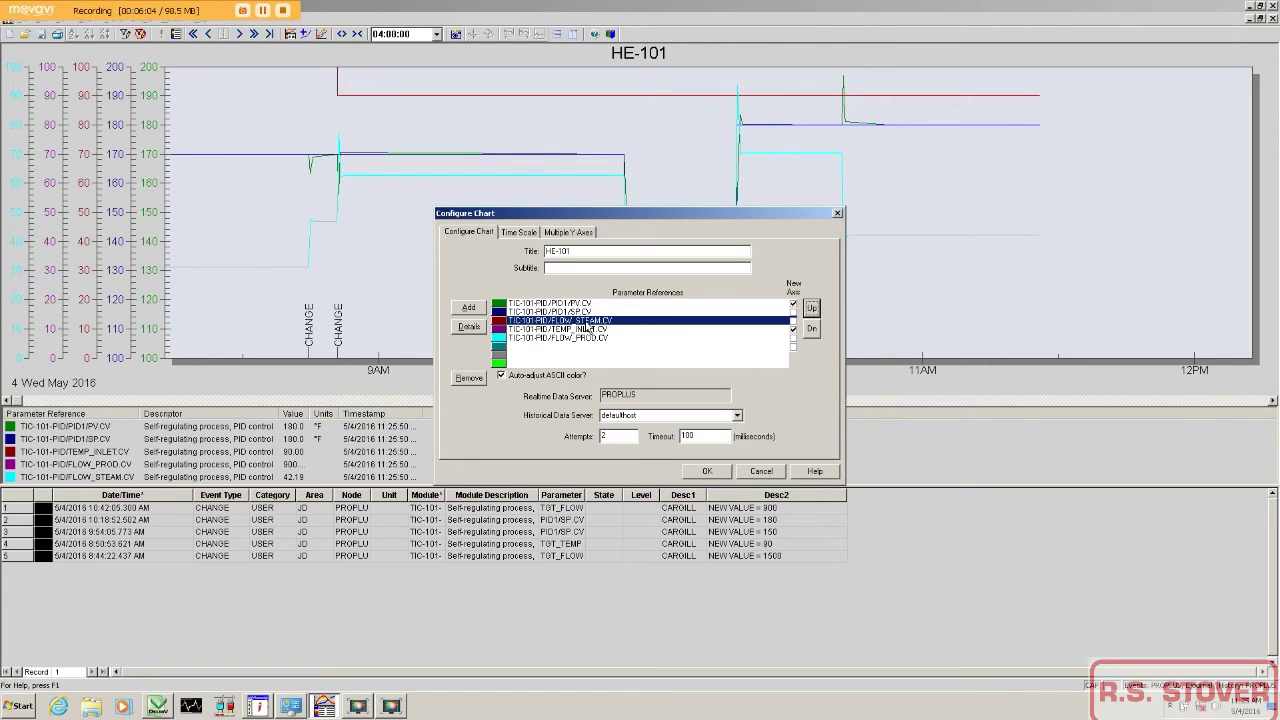
pyautogui.doubleClick(812, 330)
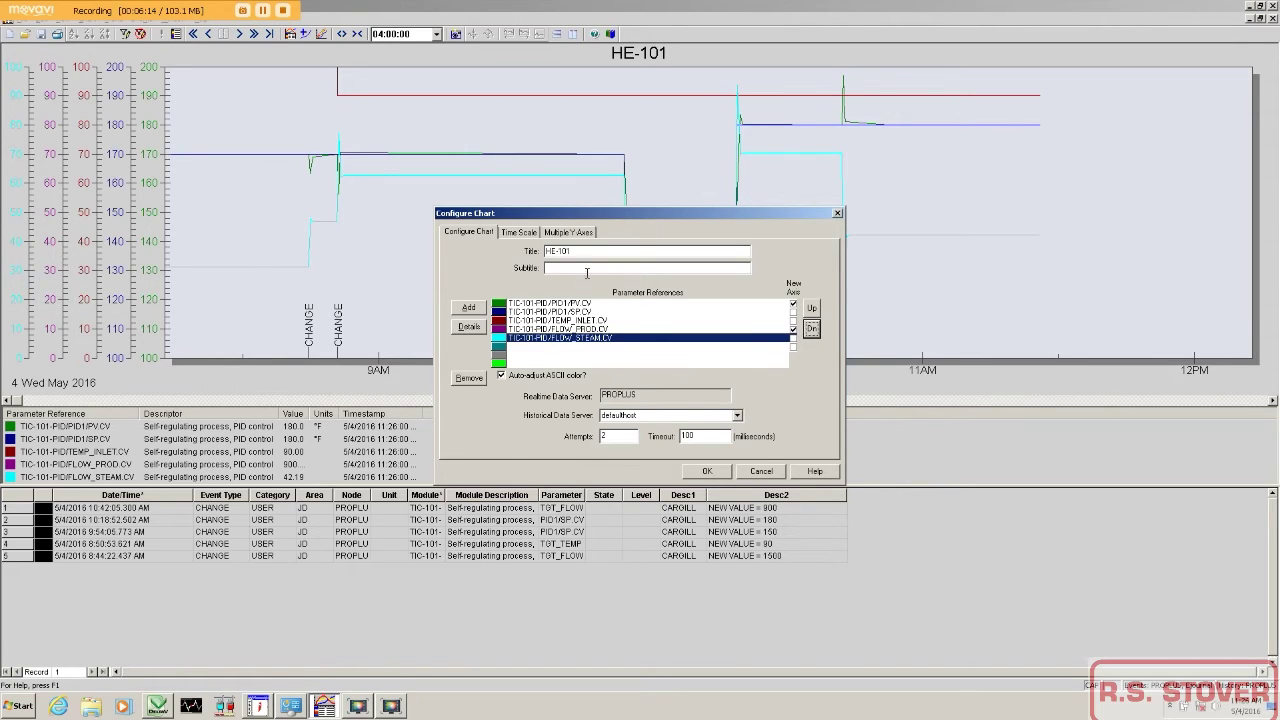
# Split the chart's Y axis into two sections of 50 percent each and apply the configuration.
pyautogui.click(576, 234)
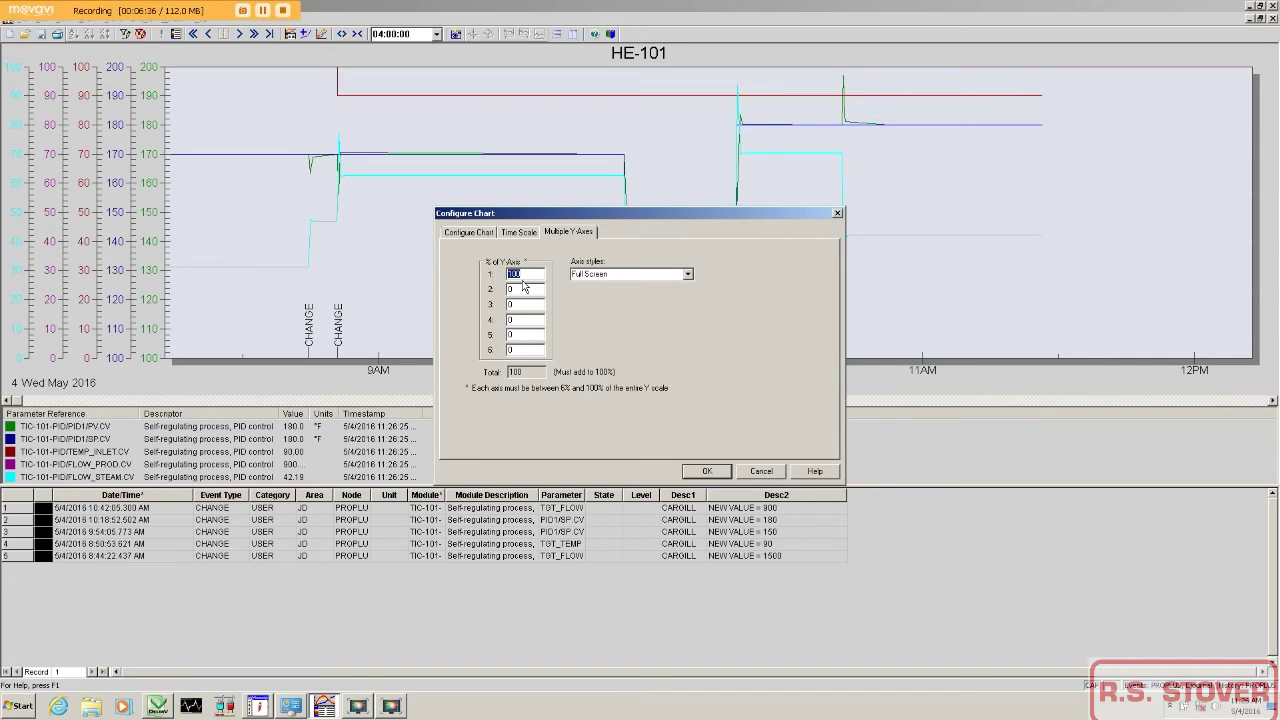
pyautogui.write('50')
pyautogui.doubleClick(518, 320)
pyautogui.write('50')
pyautogui.click(706, 471)
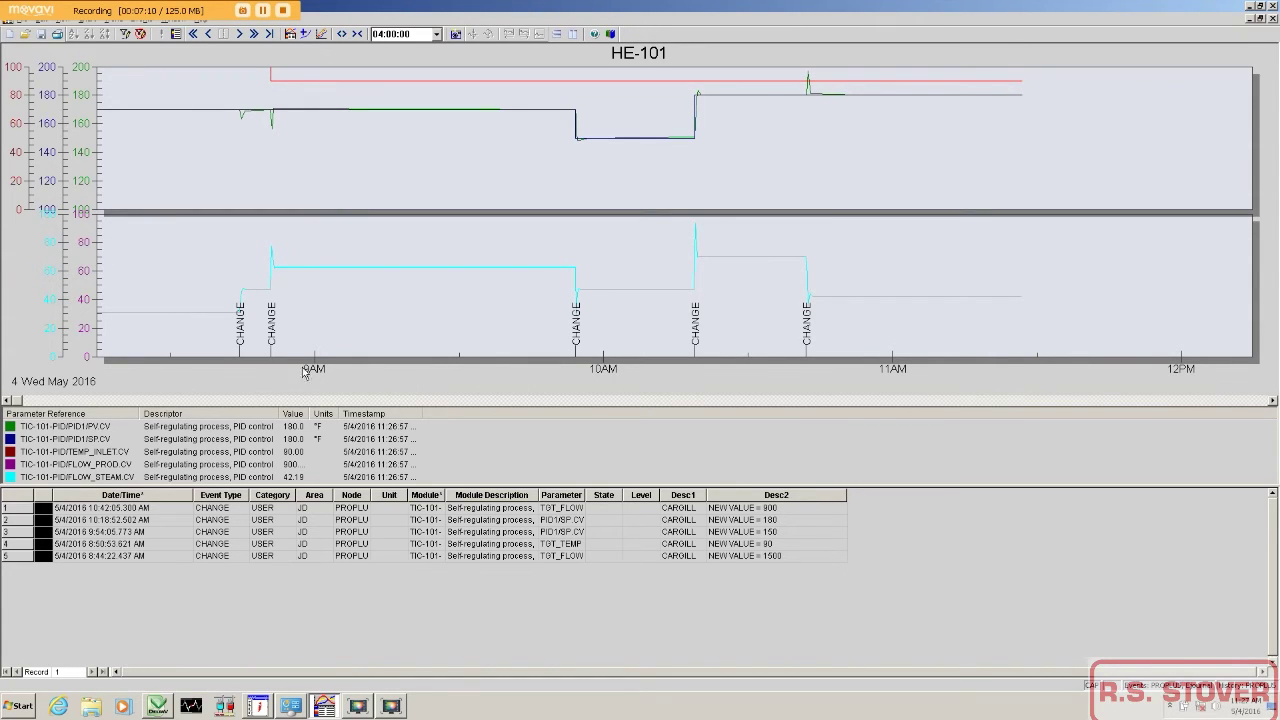
# Widen the legend's Value column and place the time cursor on the chart at about 8:40 AM.
pyautogui.moveTo(309, 412); pyautogui.dragTo(321, 412)
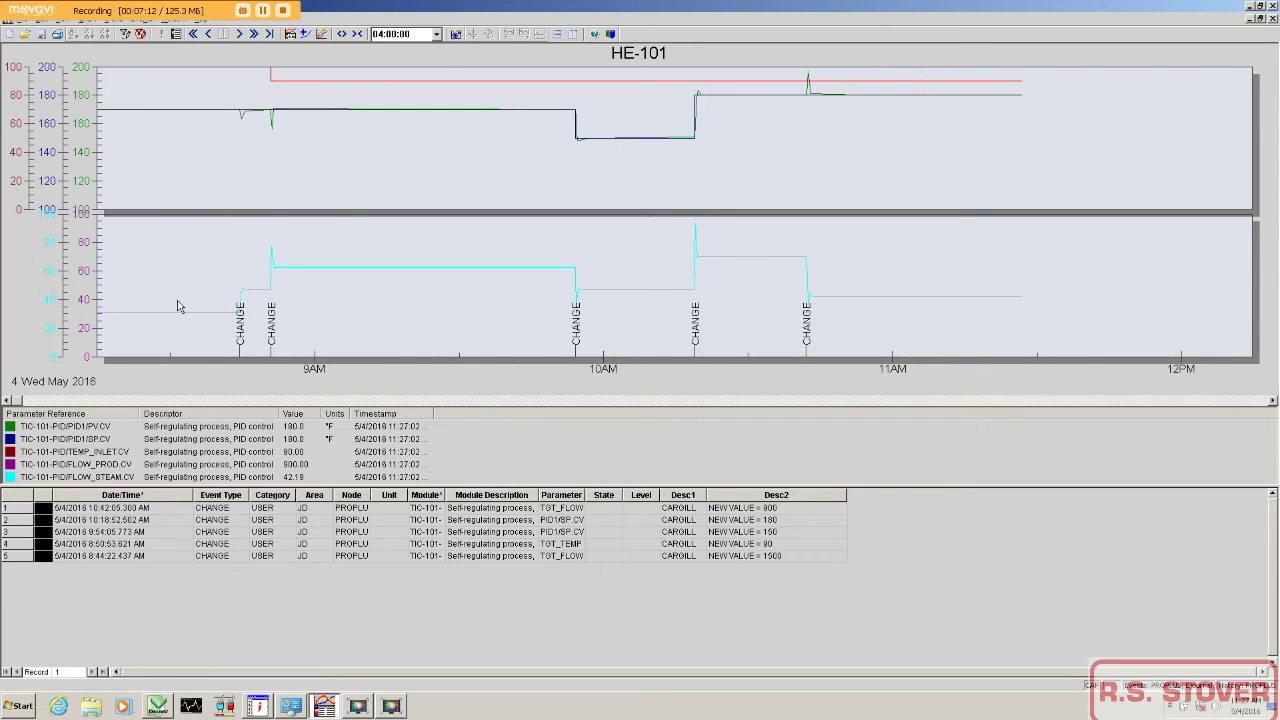
pyautogui.click(220, 265)
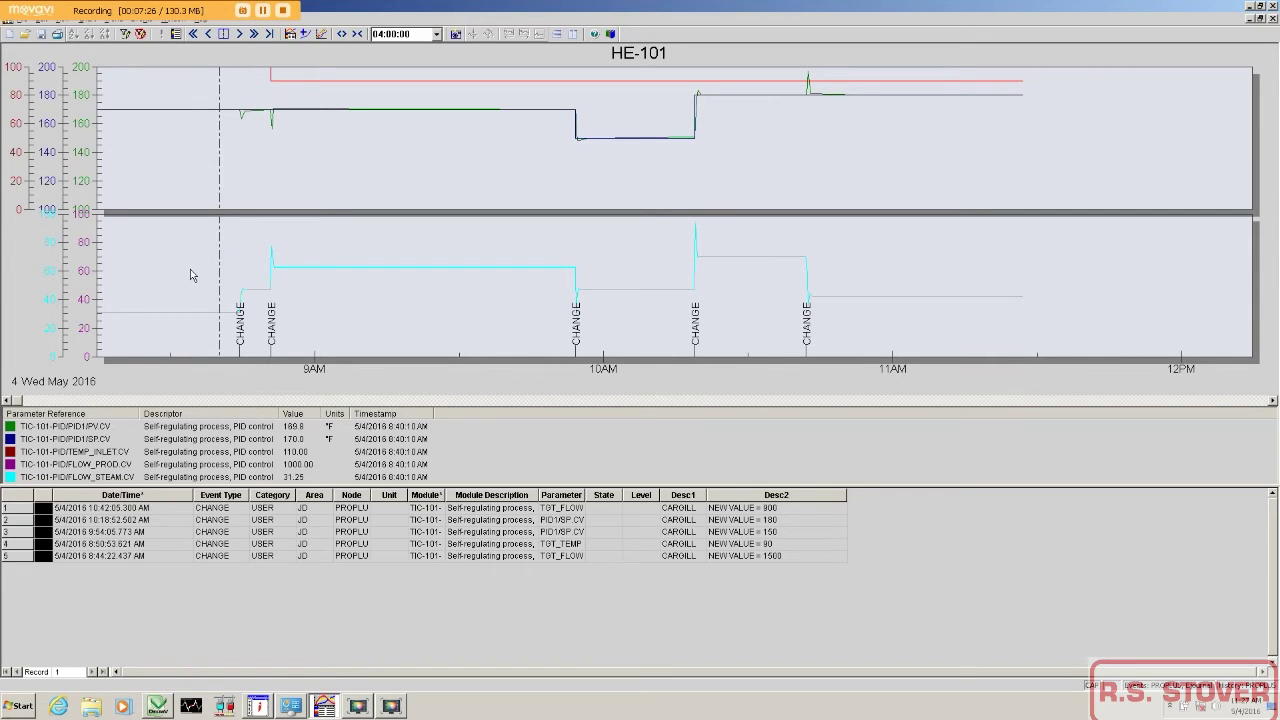
pyautogui.click(107, 466)
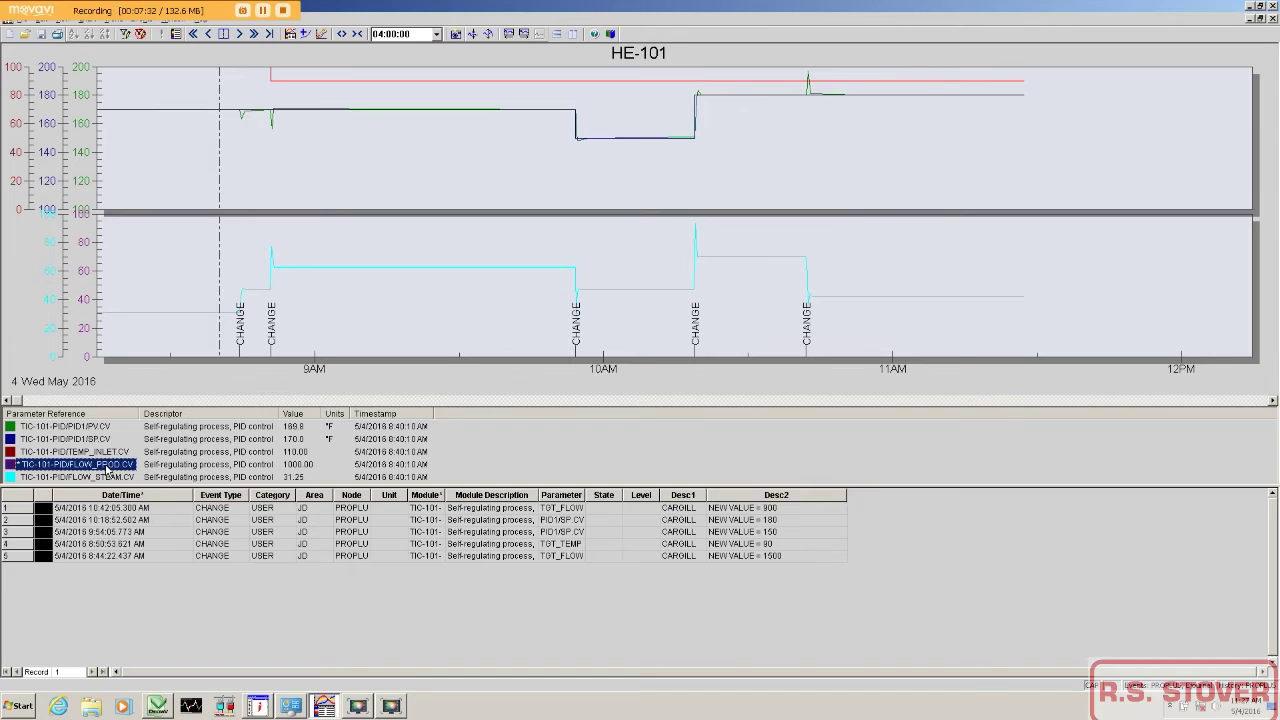
pyautogui.rightClick(107, 467)
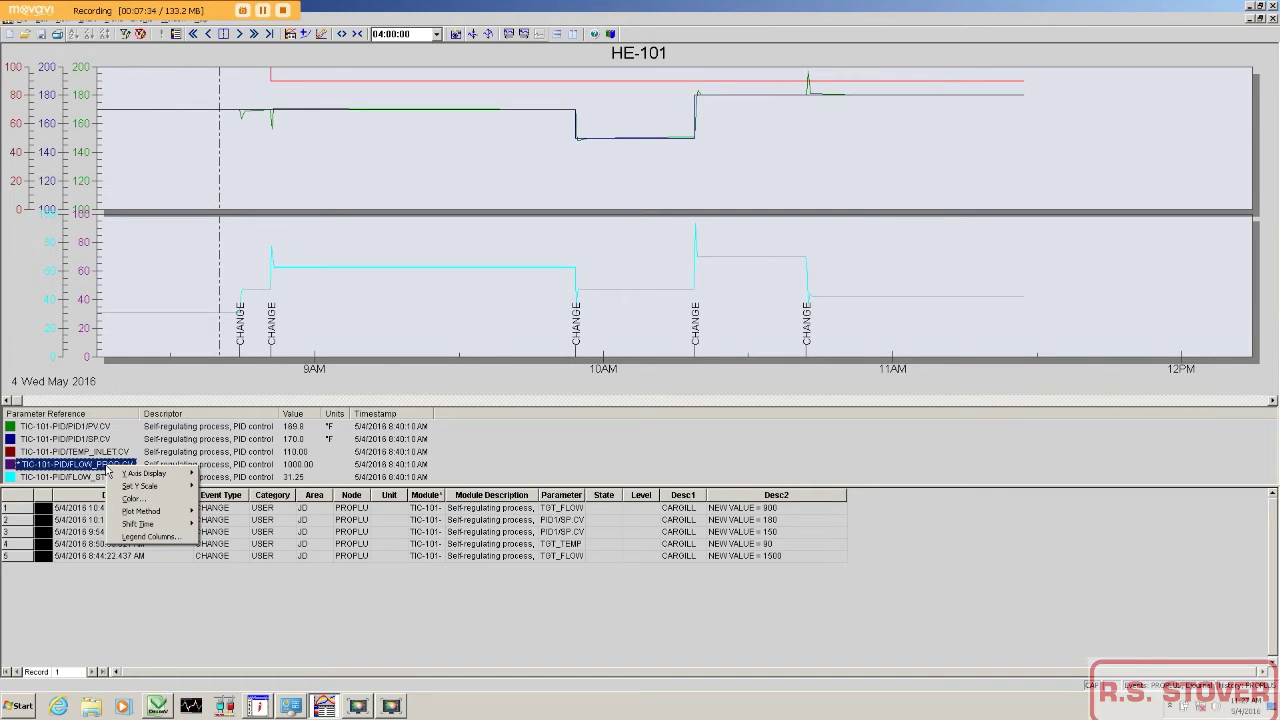
pyautogui.moveTo(148, 487)
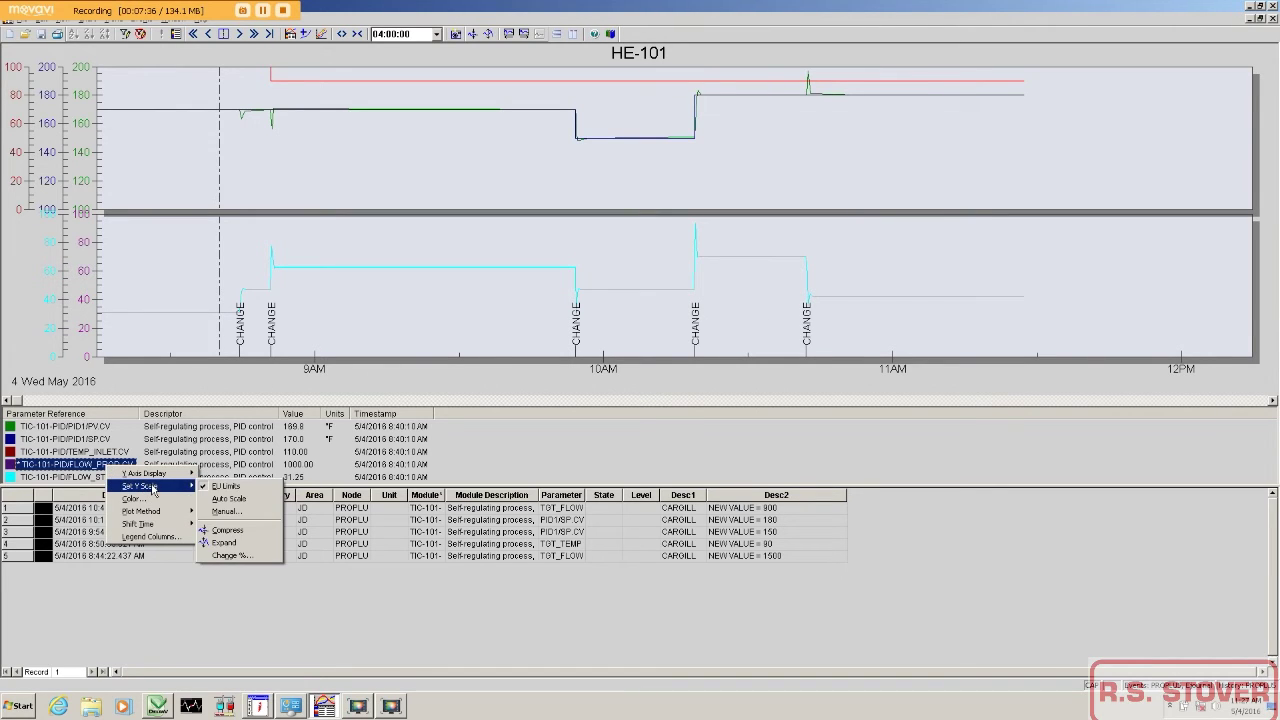
pyautogui.click(240, 512)
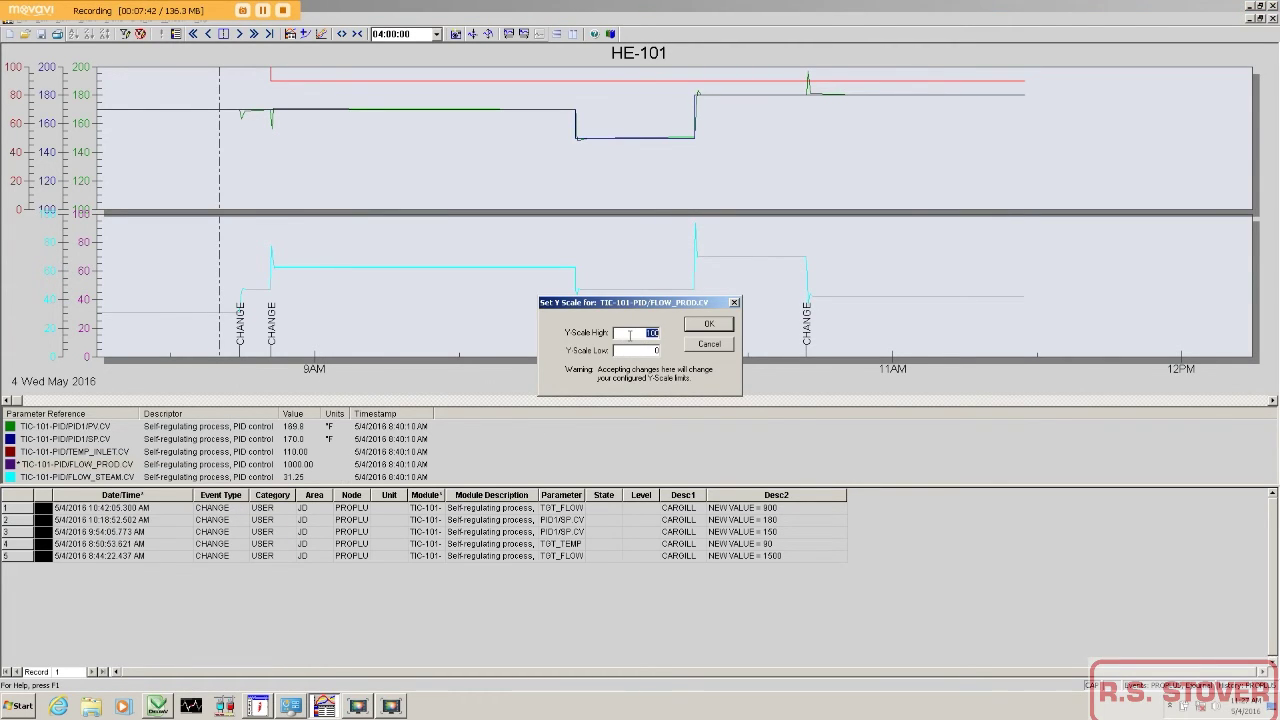
pyautogui.click(708, 344)
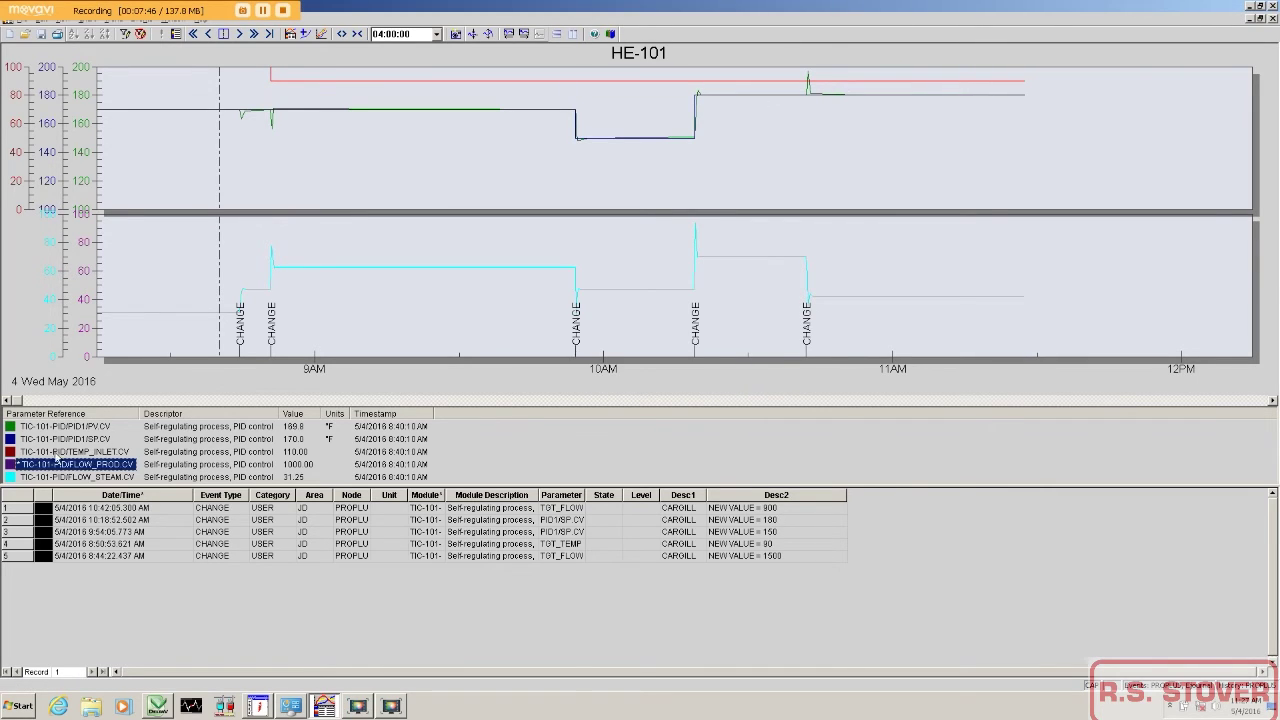
# Set the Y scale of the TIC-101-PID/FLOW_PROD.CV trend to Auto Scale.
pyautogui.rightClick(62, 466)
pyautogui.moveTo(92, 485)
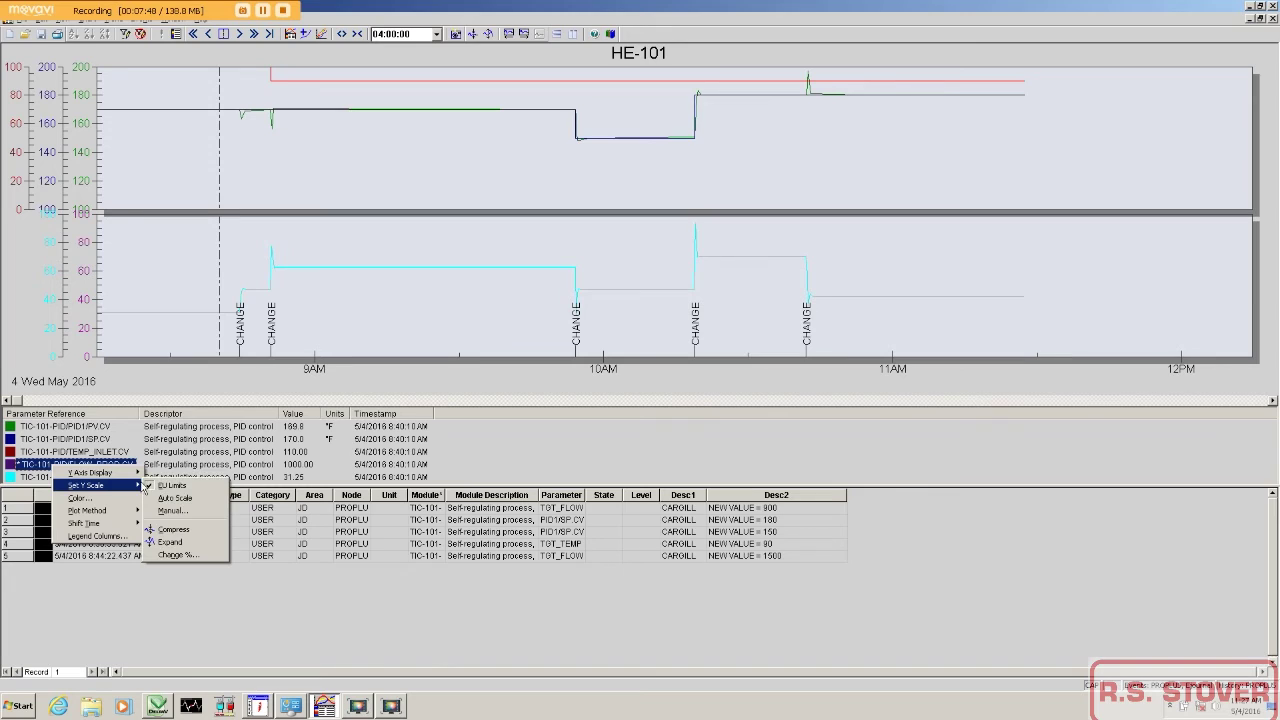
pyautogui.click(193, 500)
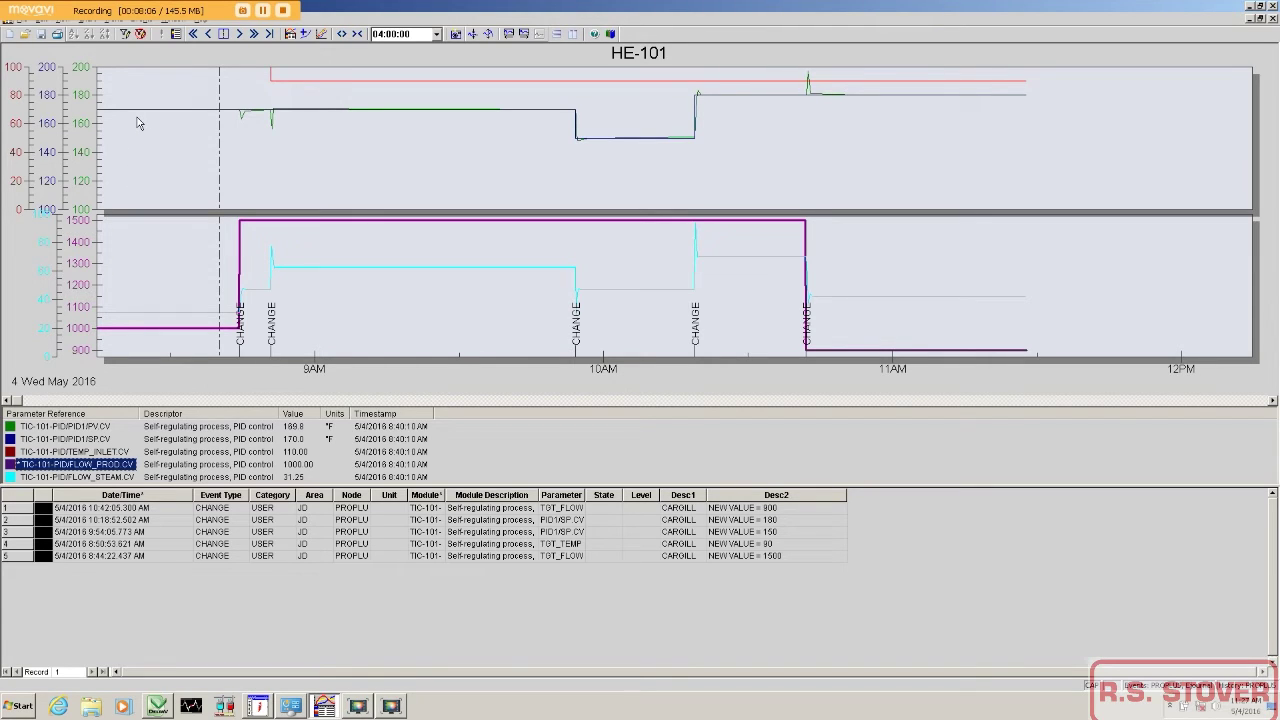
# Shift the TEMP_INLET.CV Y scale so its axis labels run from 60 to 140, and highlight the PID1/PV.CV trend.
pyautogui.click(28, 104)
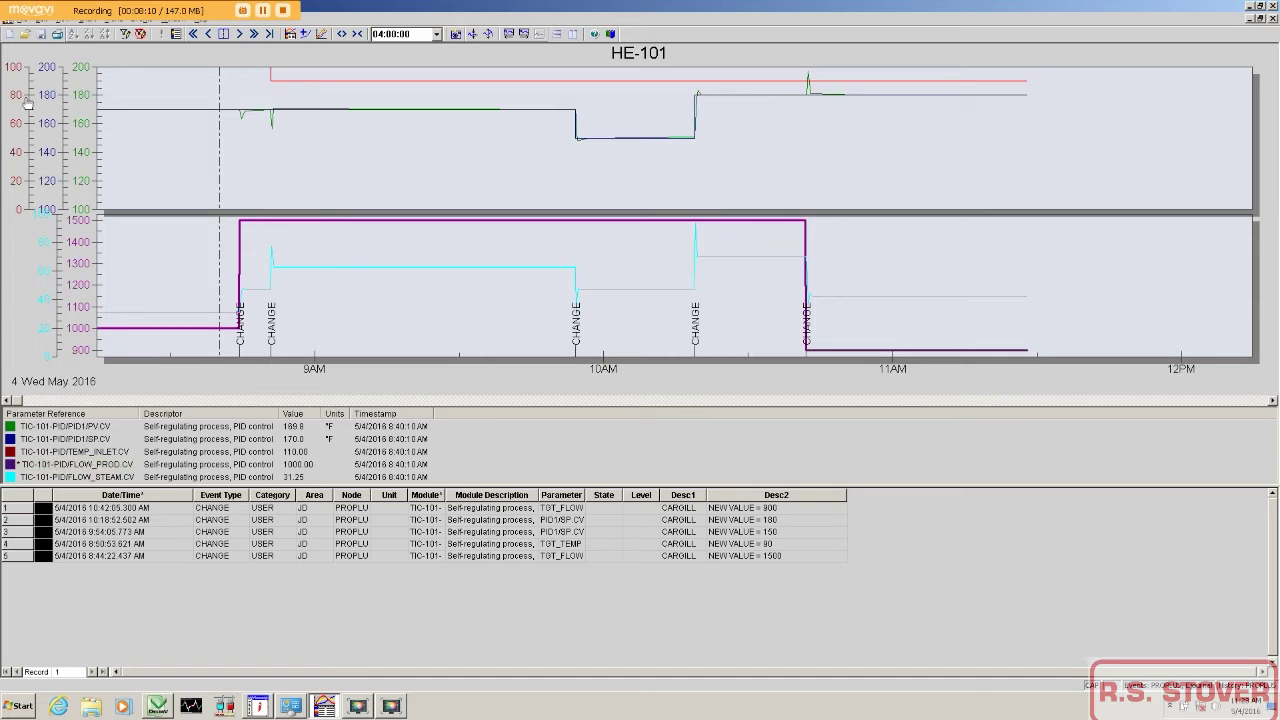
pyautogui.moveTo(28, 104); pyautogui.dragTo(43, 180)
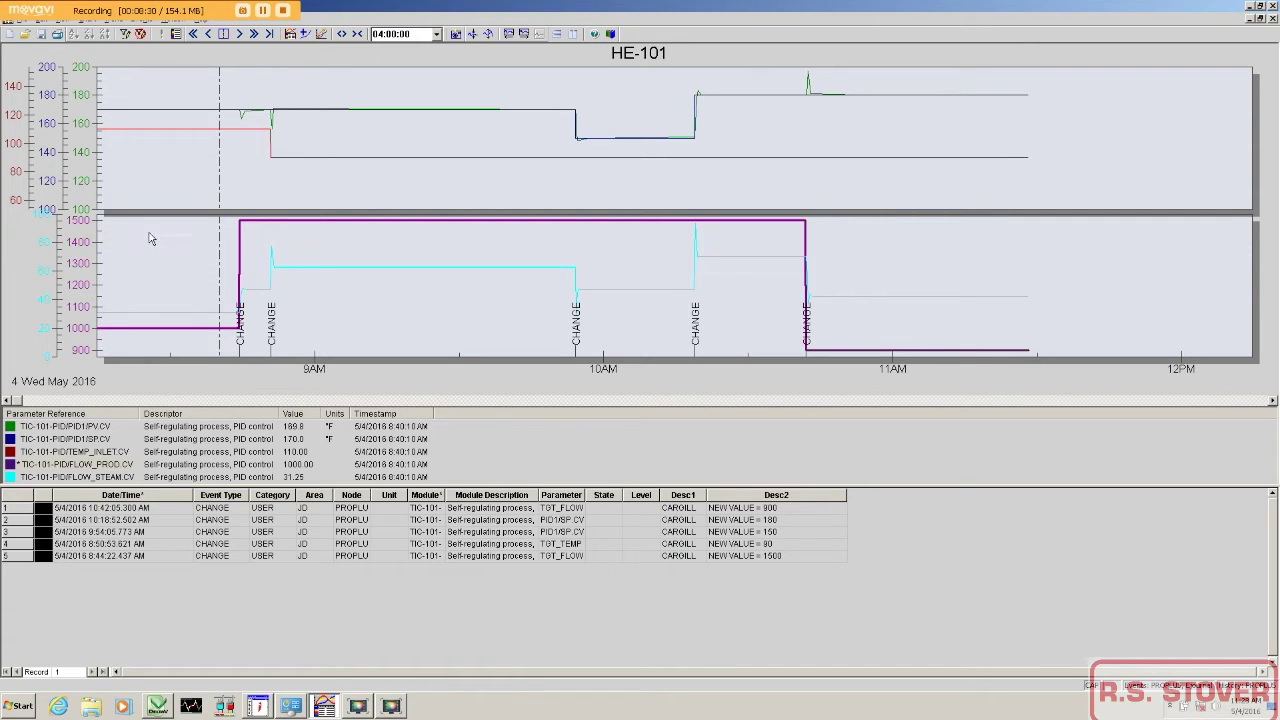
pyautogui.click(68, 427)
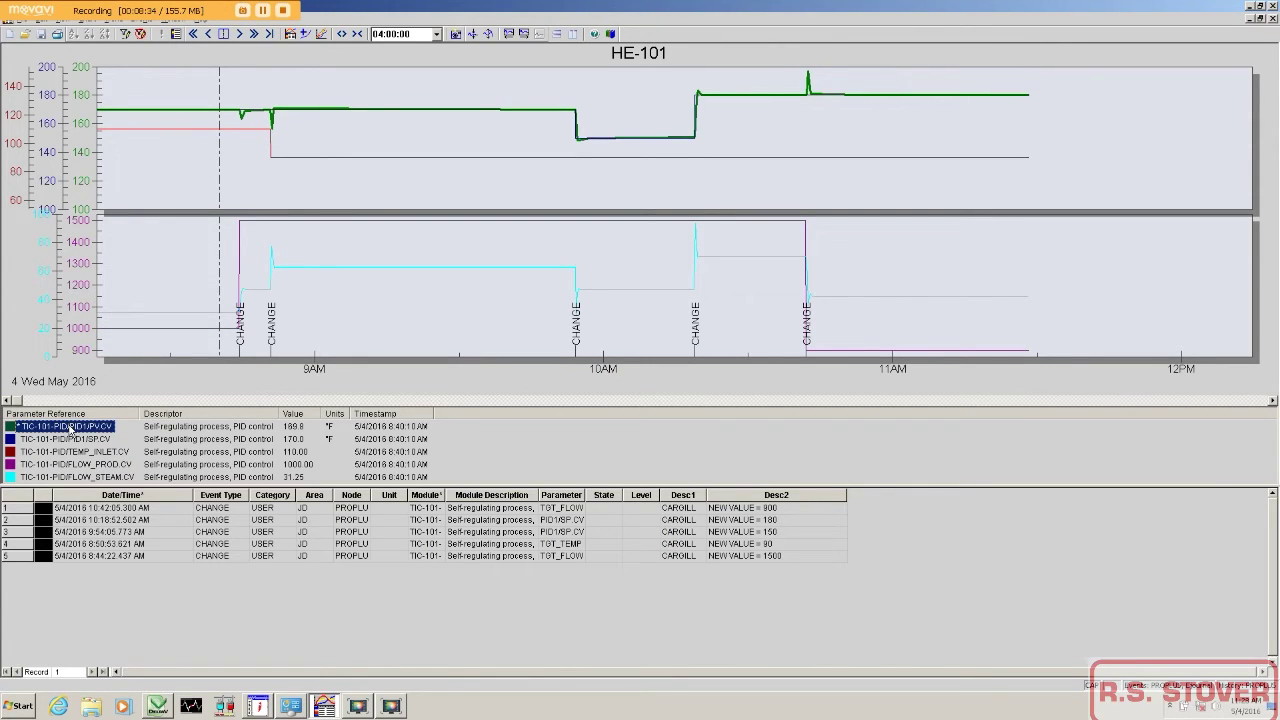
# Add the Window Begin and Window End columns to the chart legend.
pyautogui.rightClick(69, 428)
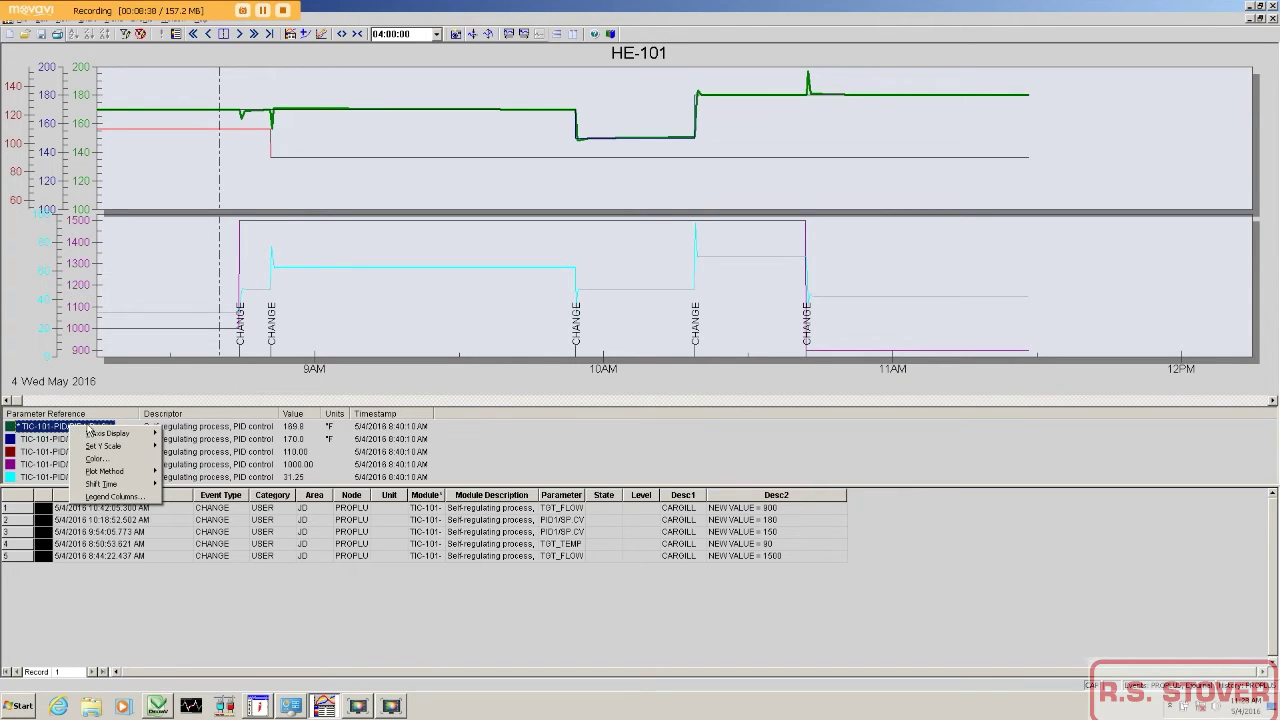
pyautogui.click(112, 497)
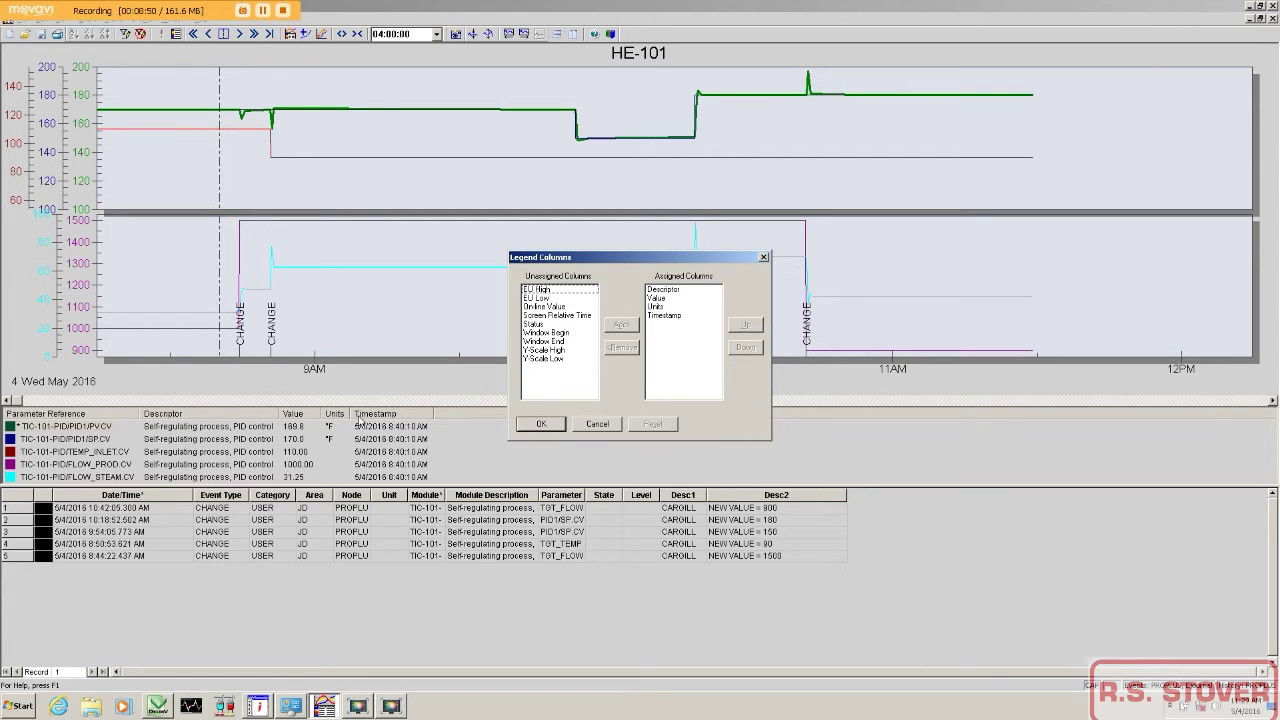
pyautogui.click(556, 334)
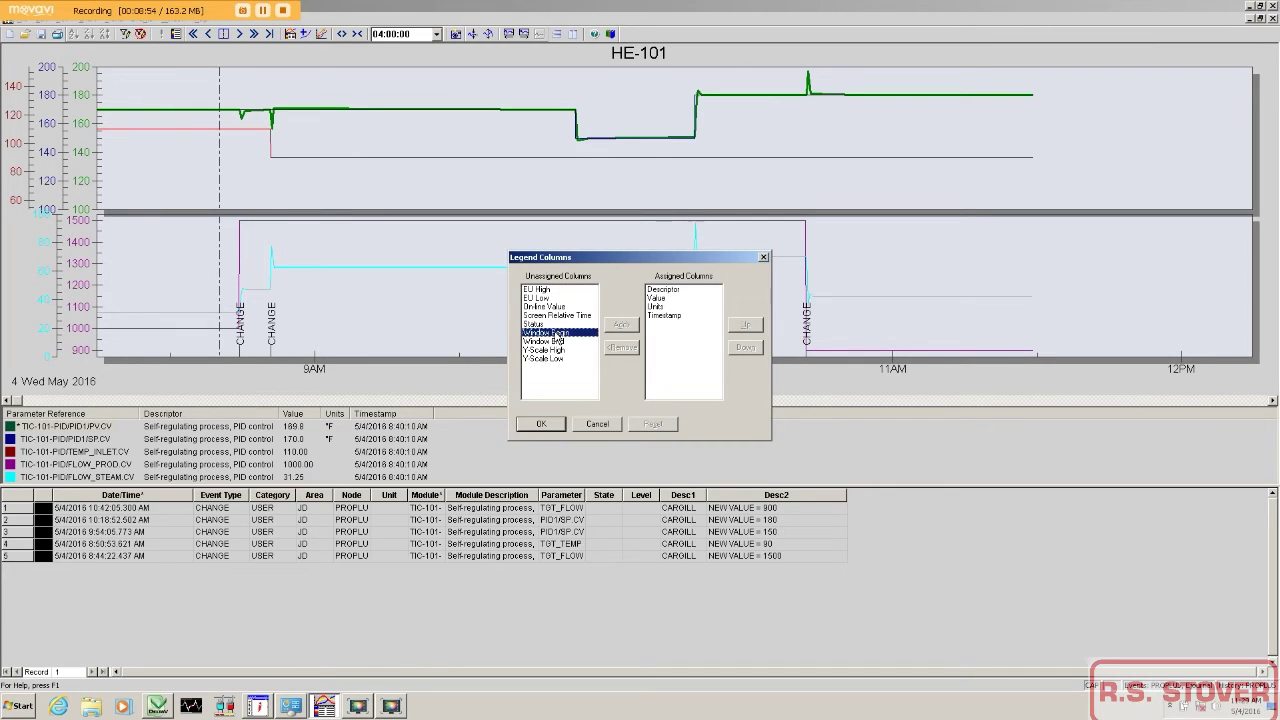
pyautogui.keyDown('shift'); pyautogui.click(557, 342); pyautogui.keyUp('shift')
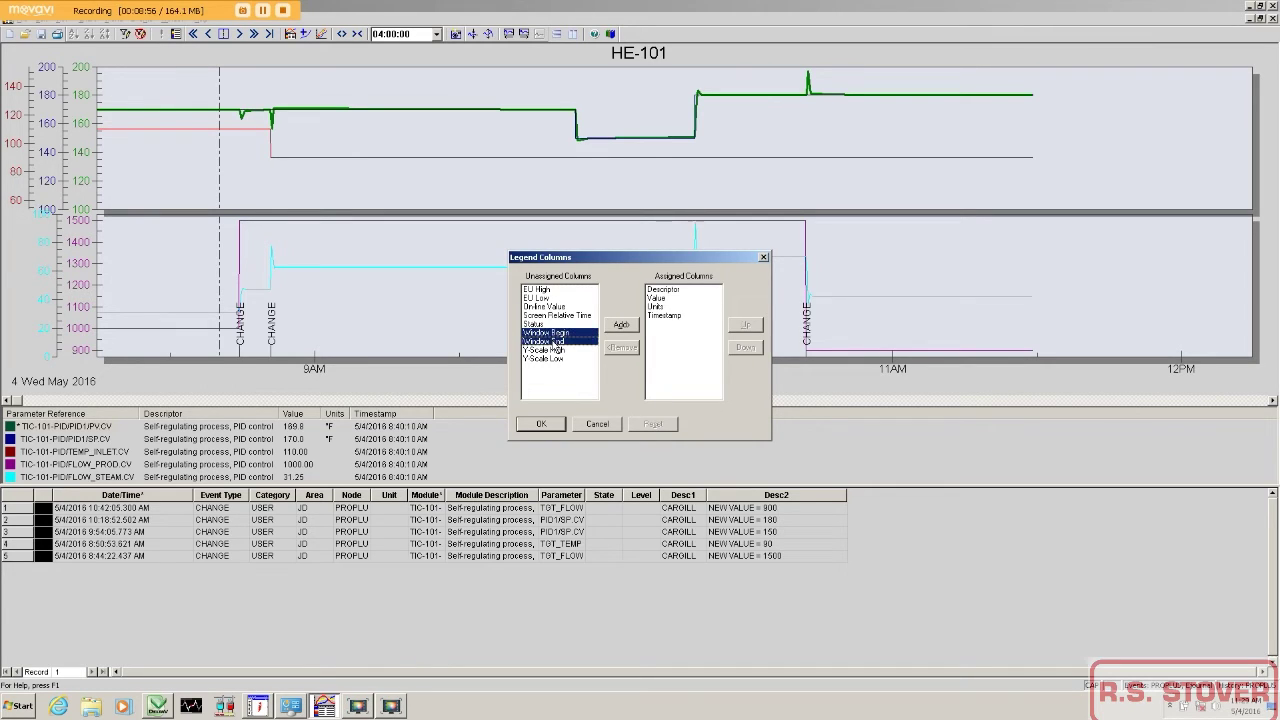
pyautogui.click(620, 326)
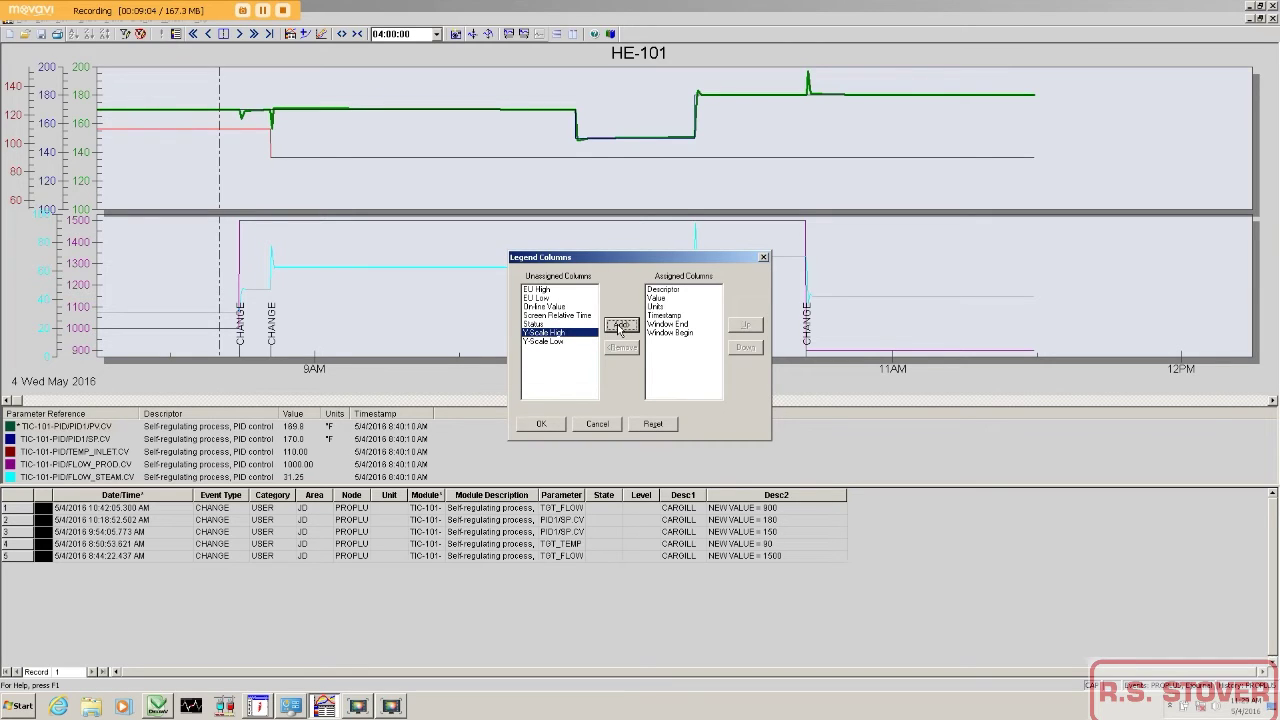
pyautogui.click(541, 424)
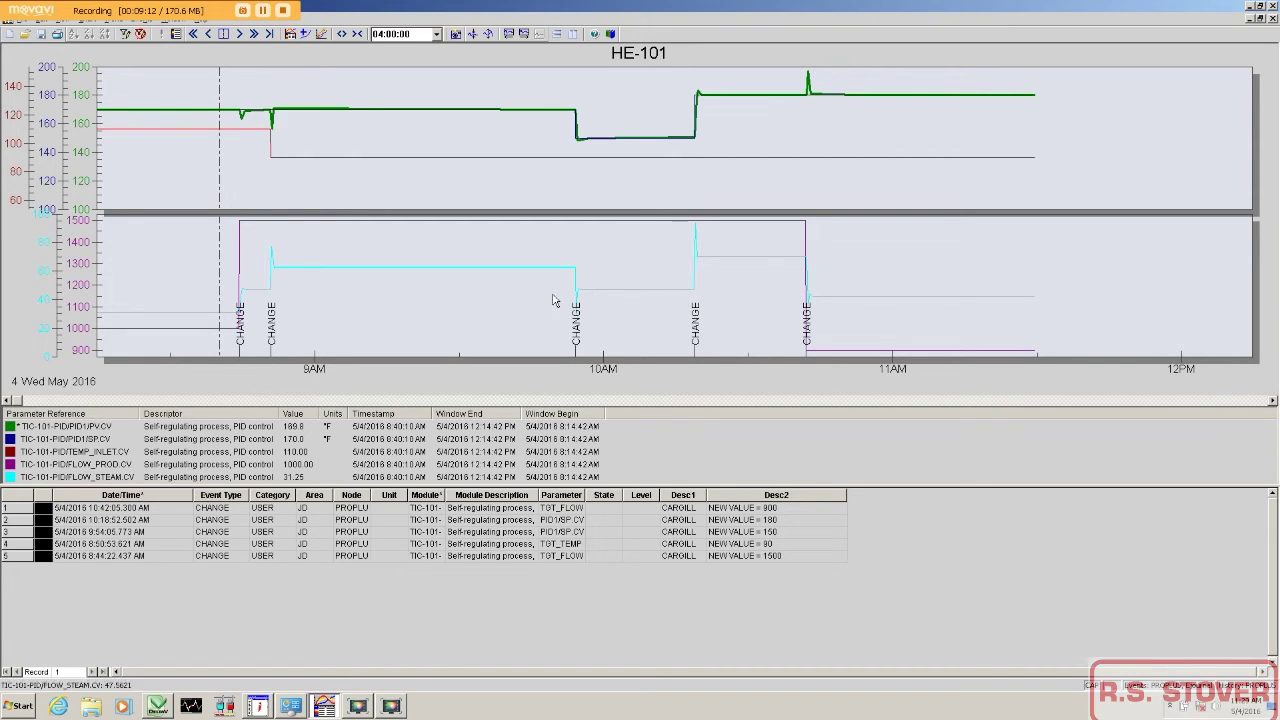
# Try the Step plot method on the PID1/PV.CV trend and return it to Default Style.
pyautogui.click(57, 431)
pyautogui.rightClick(57, 431)
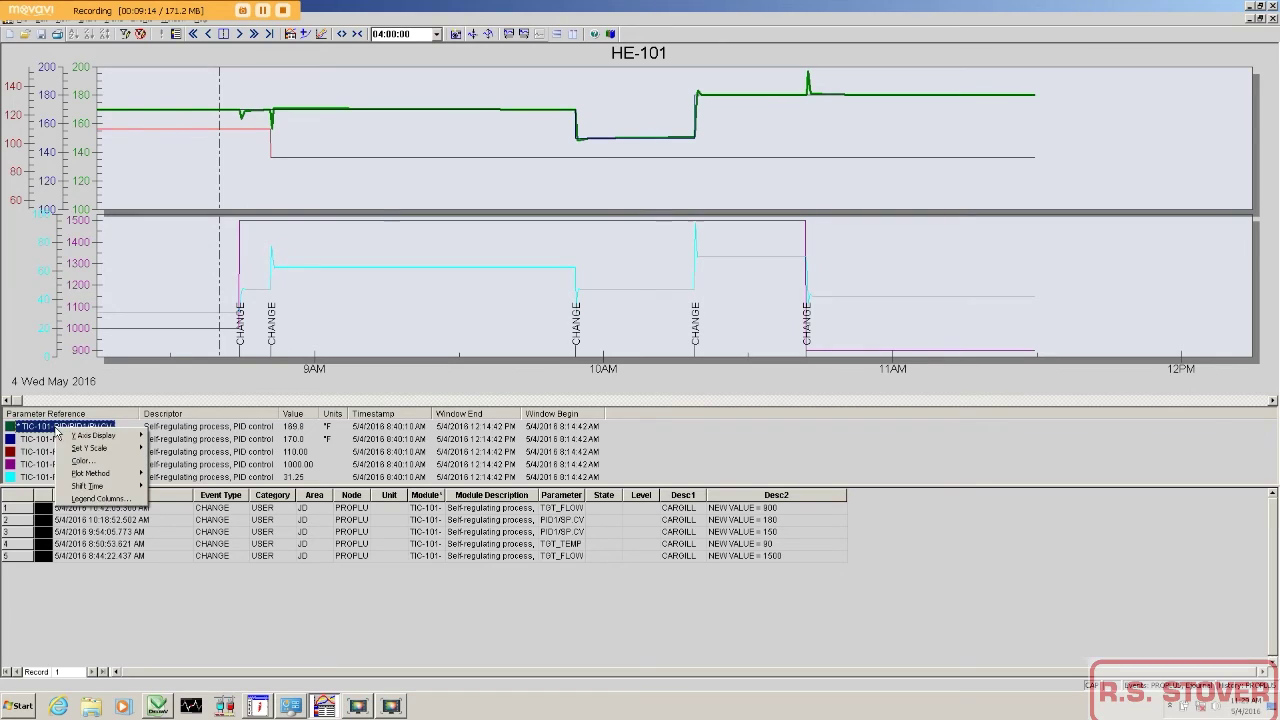
pyautogui.moveTo(110, 477)
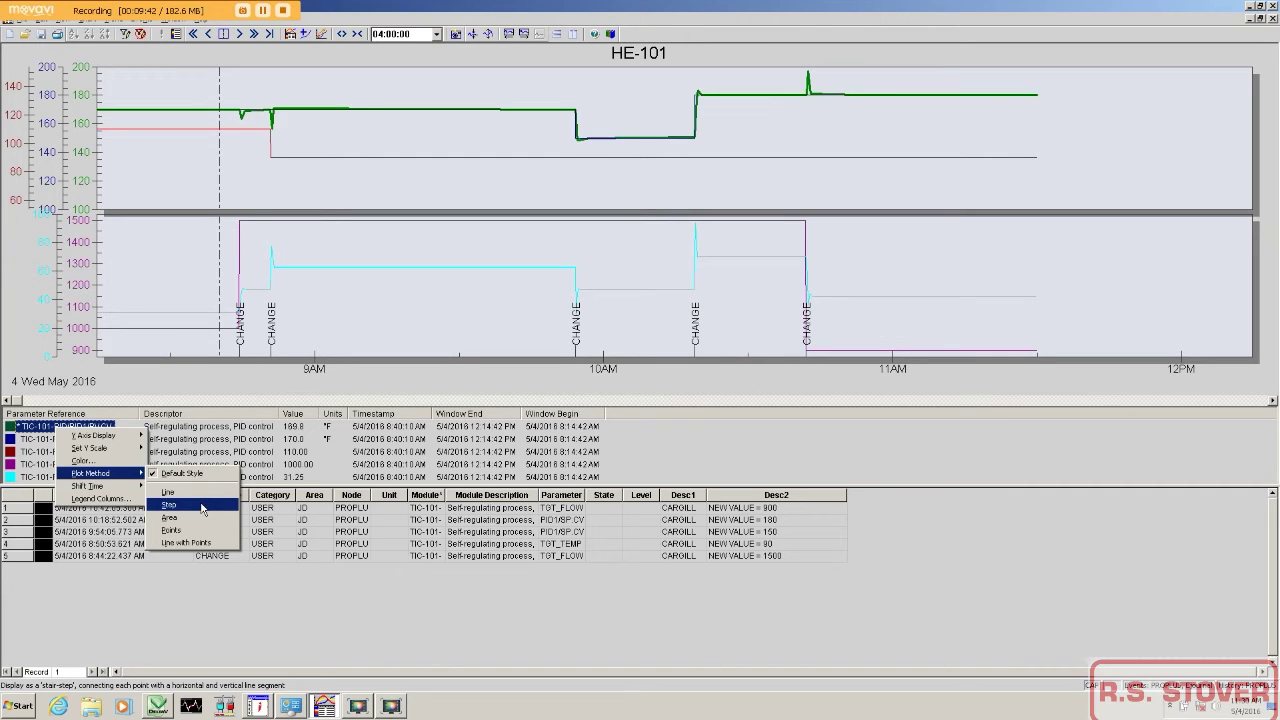
pyautogui.click(202, 507)
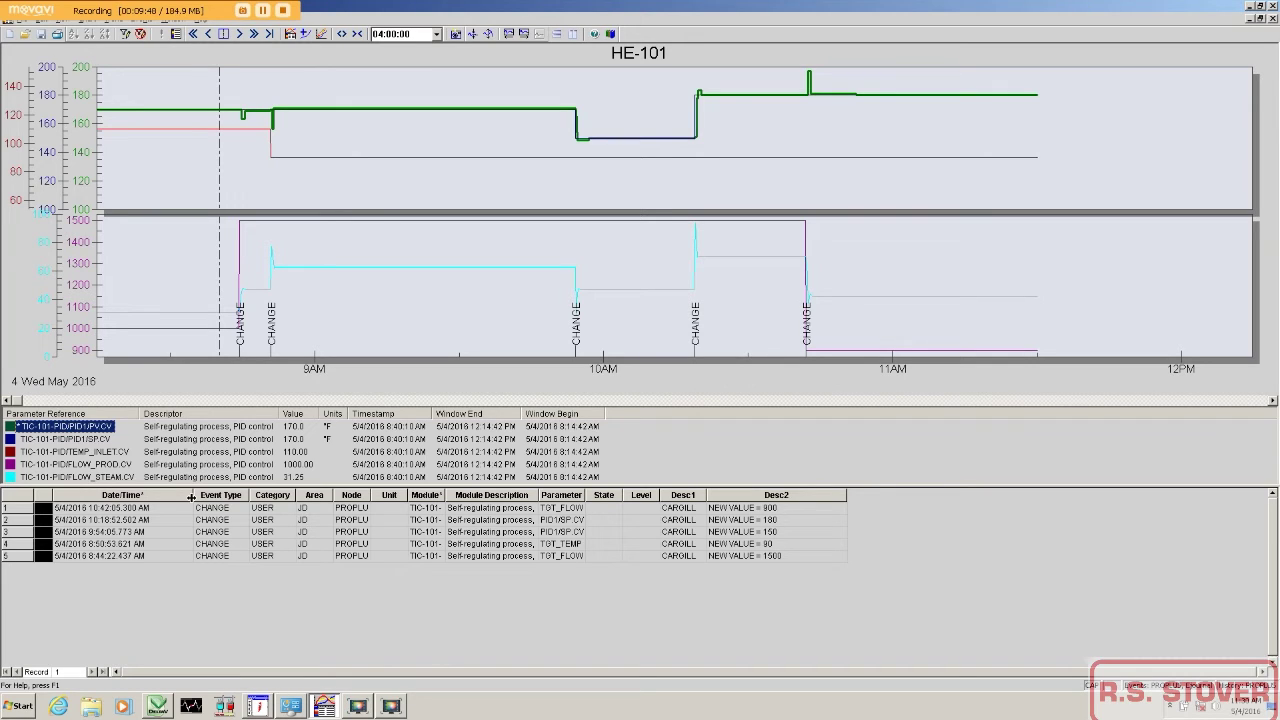
pyautogui.rightClick(96, 431)
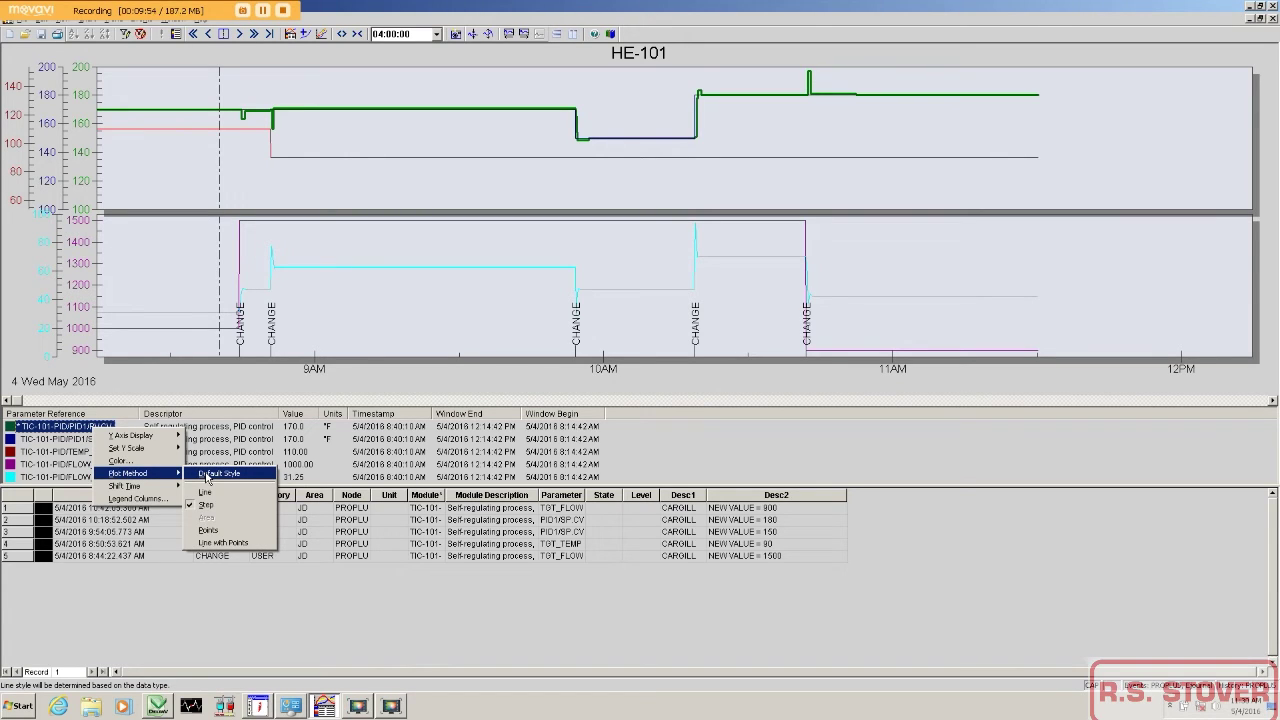
pyautogui.click(207, 478)
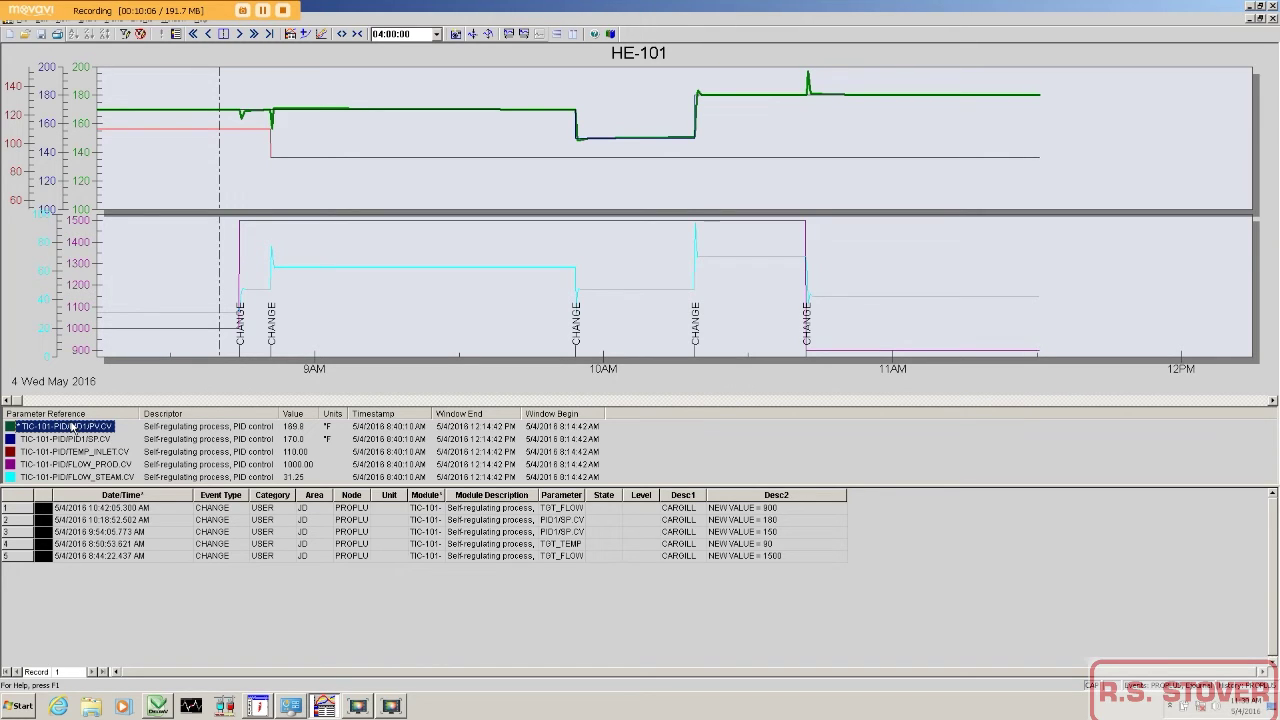
# Apply the Large display size and the Medium Legend chart font size in the font preferences.
pyautogui.click(205, 10)
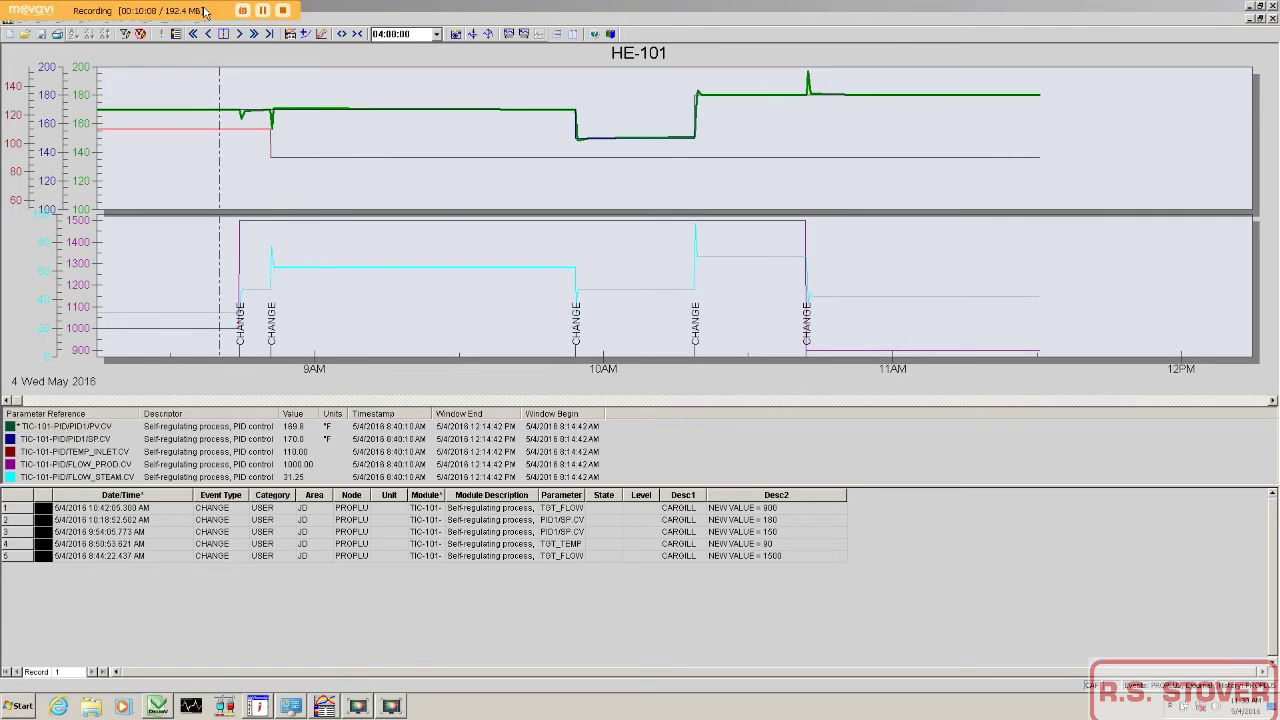
pyautogui.click(143, 20)
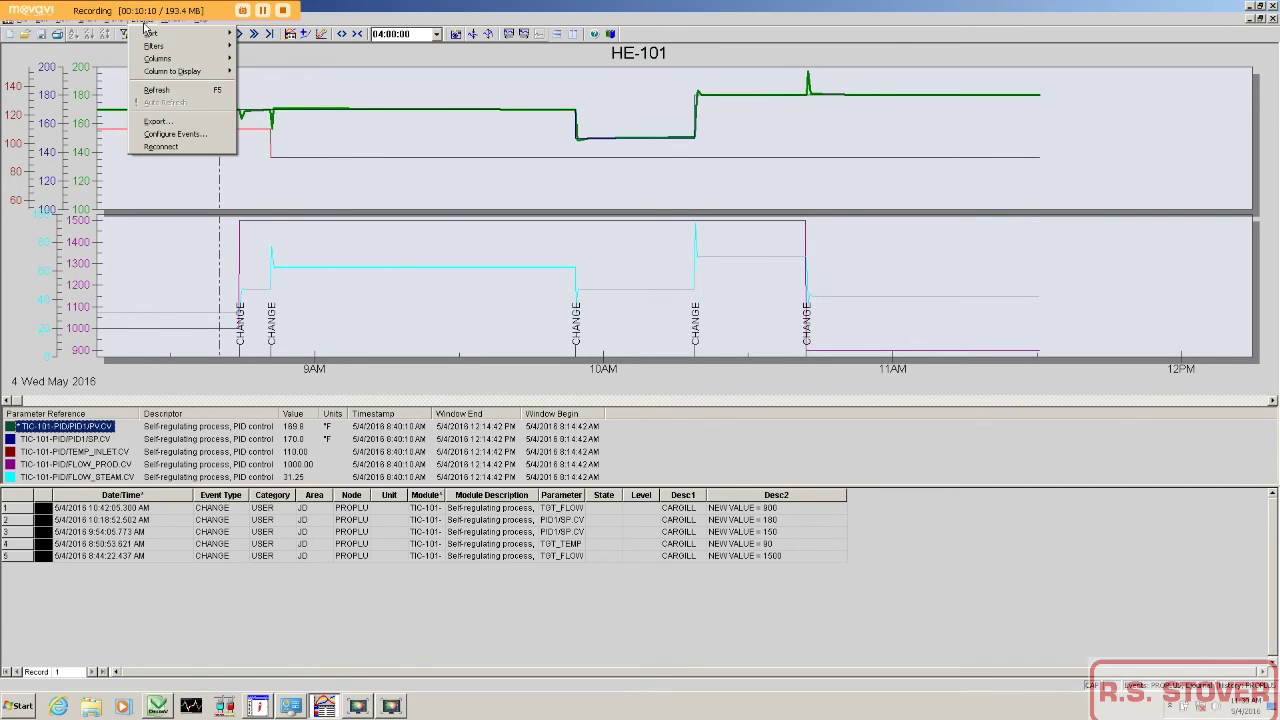
pyautogui.moveTo(119, 26)
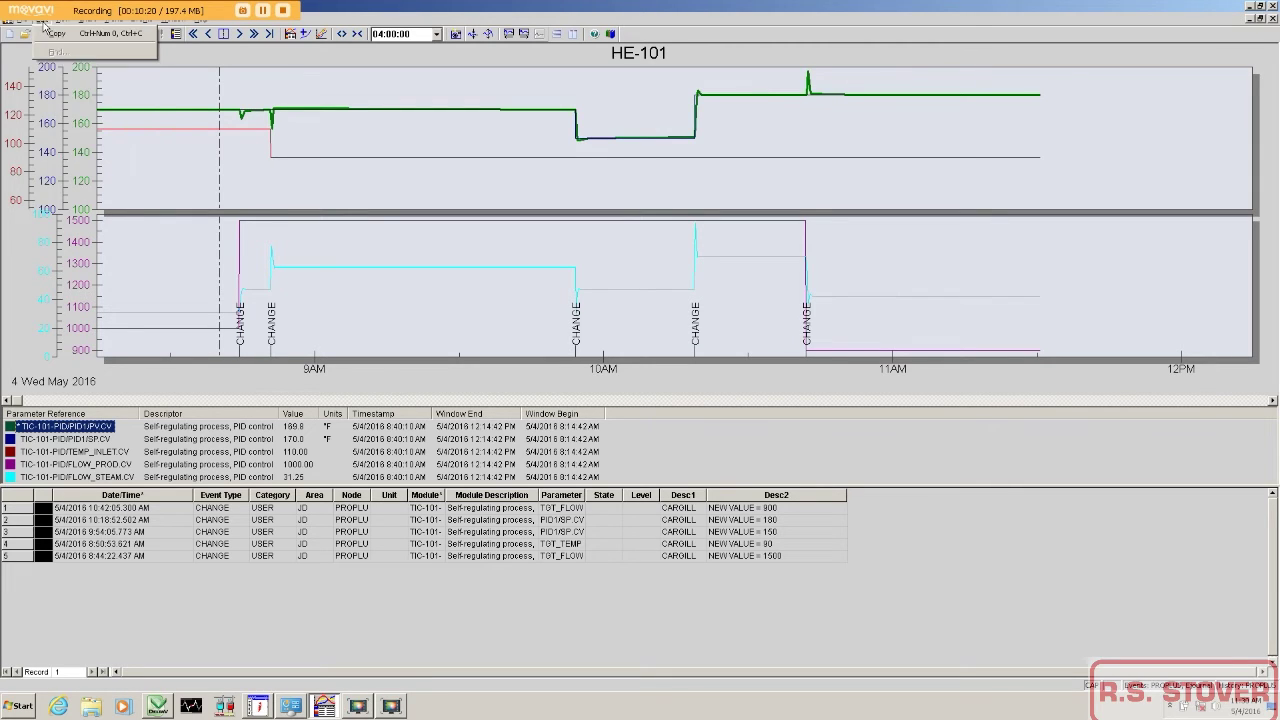
pyautogui.click(80, 166)
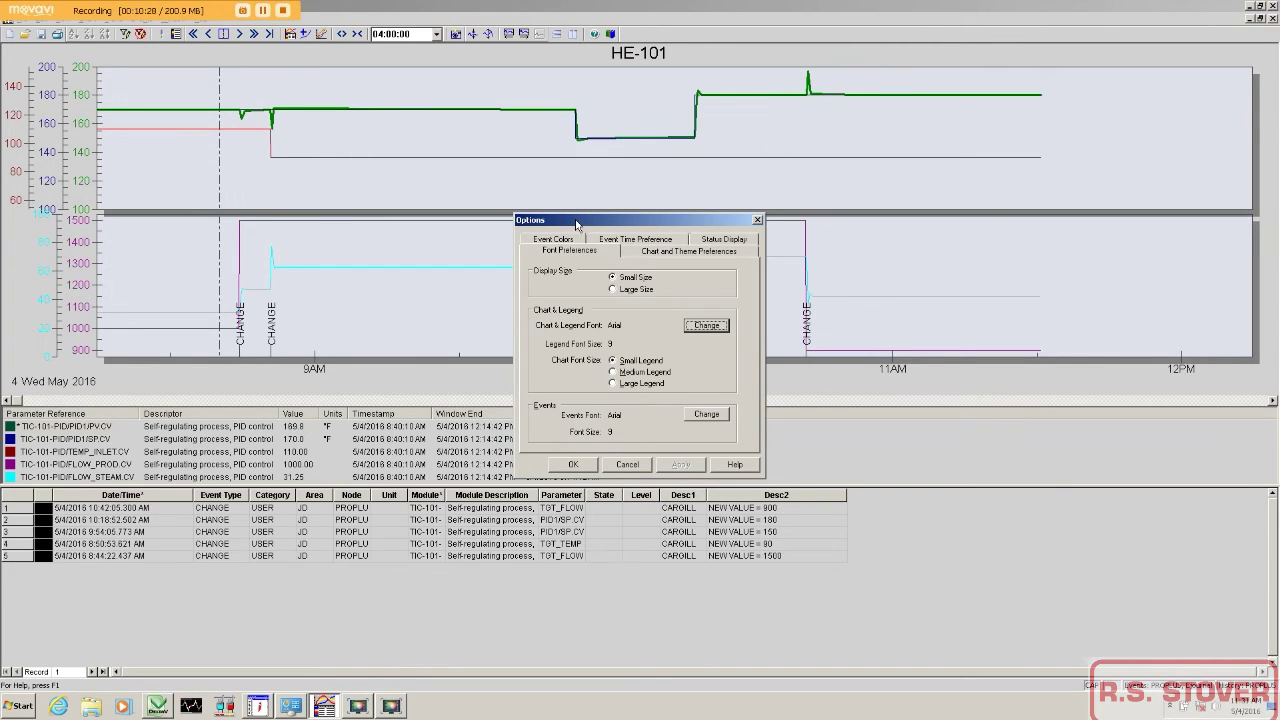
pyautogui.click(619, 290)
pyautogui.click(617, 372)
pyautogui.click(680, 465)
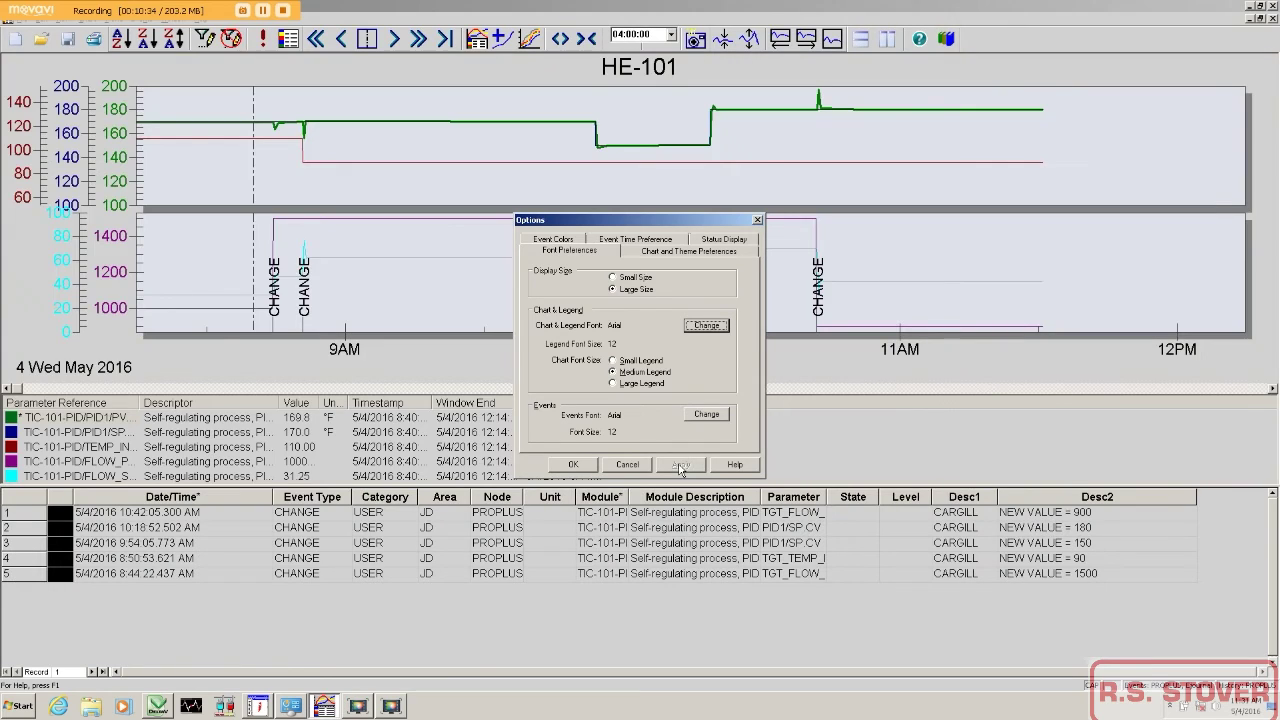
# Restore the Small display size and Small Legend chart font size and apply them.
pyautogui.click(613, 361)
pyautogui.click(613, 277)
pyautogui.click(680, 465)
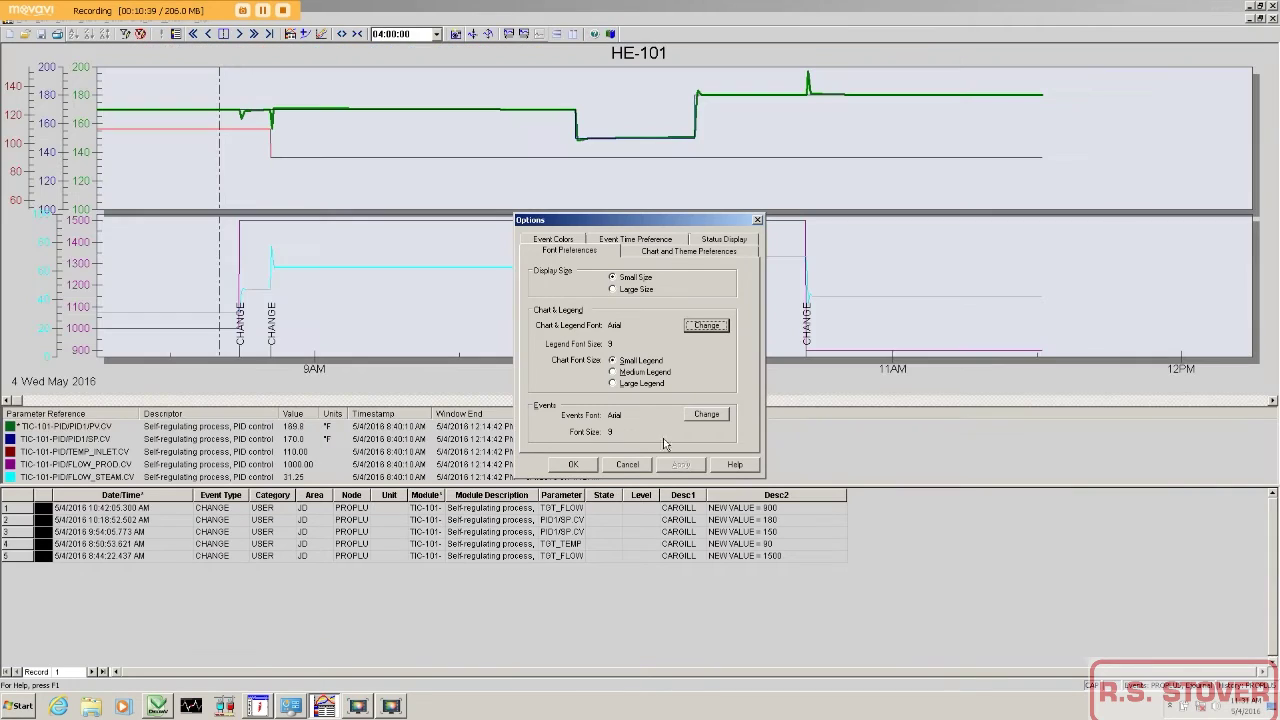
# Enable Display Y Axis Labels in the chart preferences, trying X and Y grid lines before setting them back to None.
pyautogui.click(665, 257)
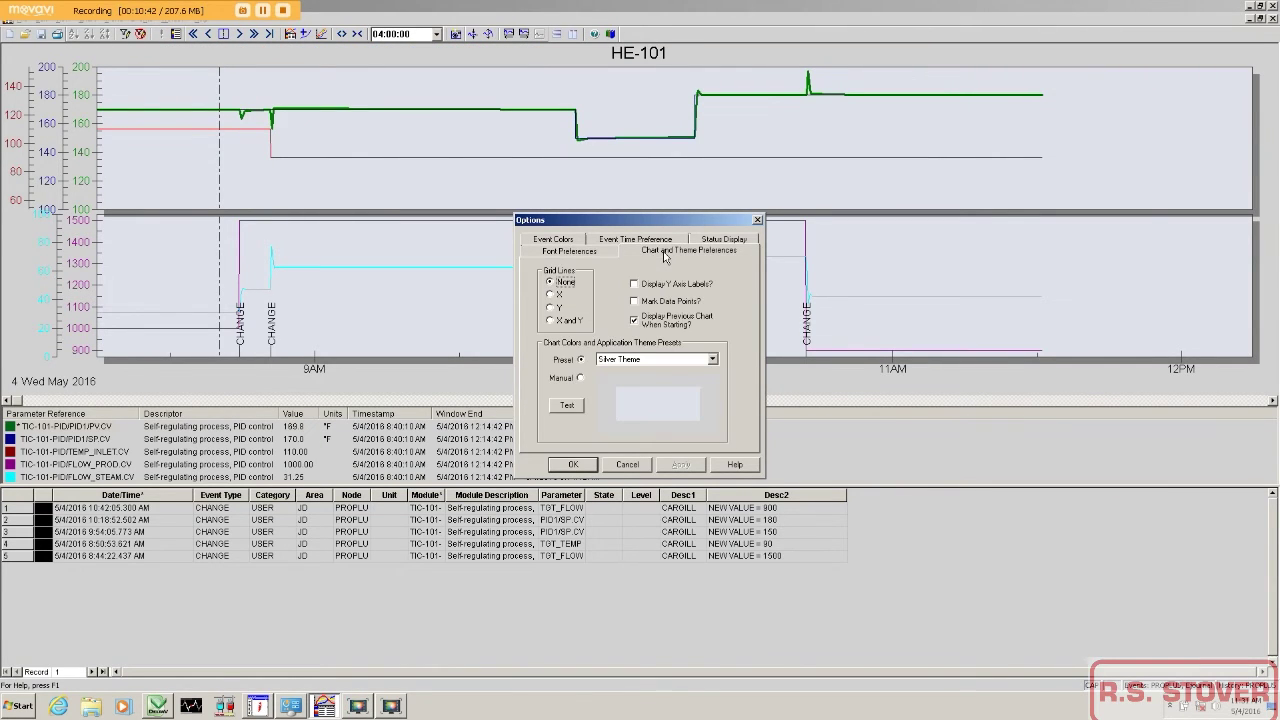
pyautogui.click(551, 321)
pyautogui.click(636, 285)
pyautogui.click(551, 283)
# Try the Dark, No Border and Light, Shadow Border theme presets on the chart.
pyautogui.click(642, 366)
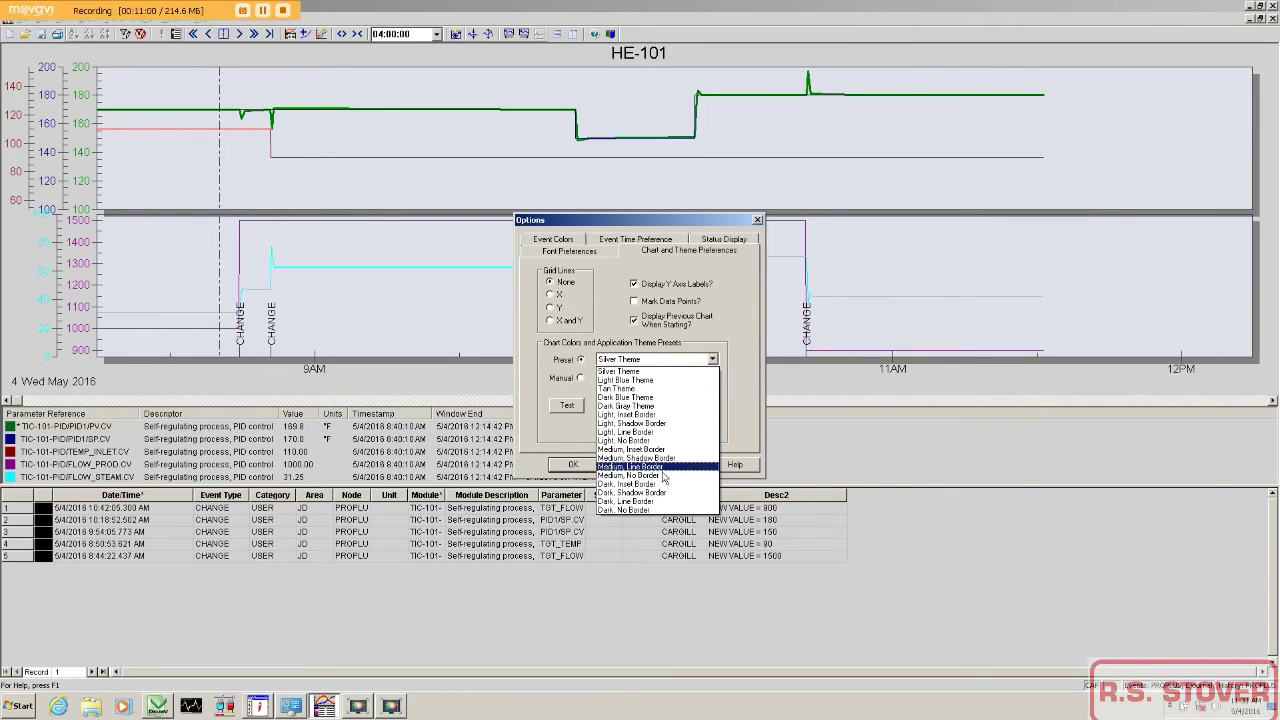
pyautogui.click(643, 509)
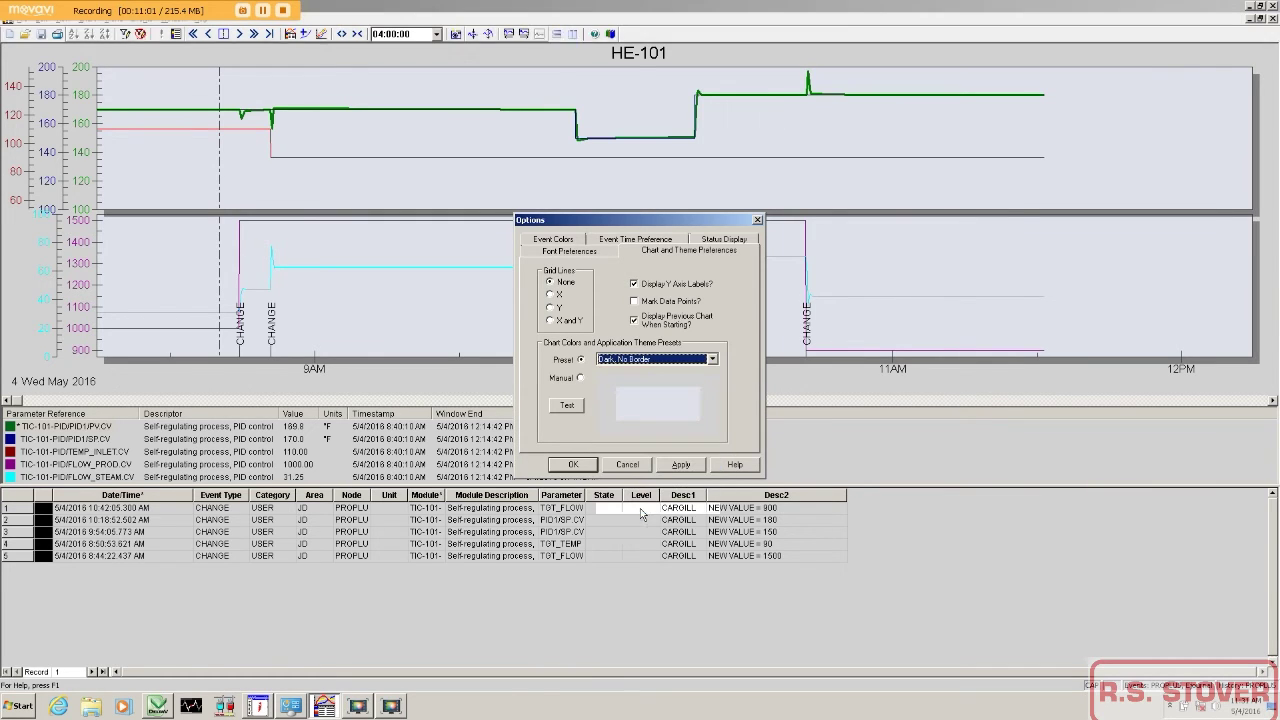
pyautogui.click(673, 360)
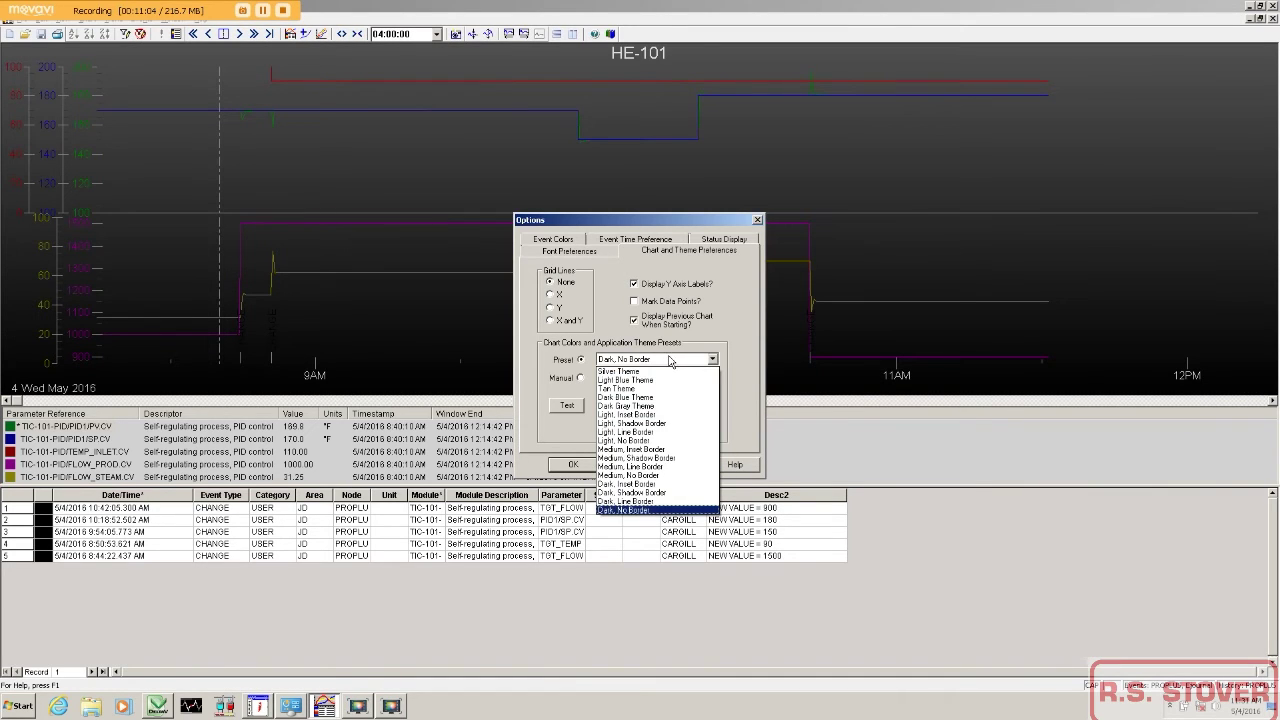
pyautogui.click(657, 423)
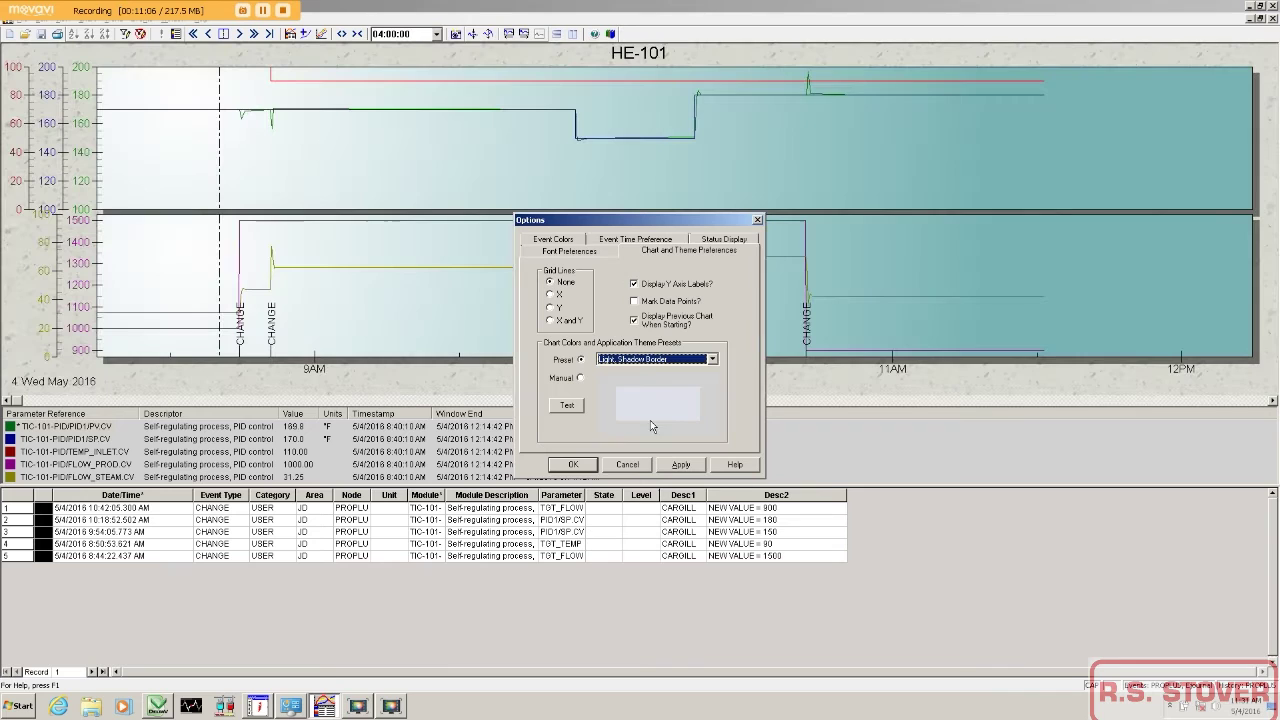
# Select the Silver Theme preset and apply the chart preferences, accepting the pen color change.
pyautogui.click(690, 363)
pyautogui.click(679, 377)
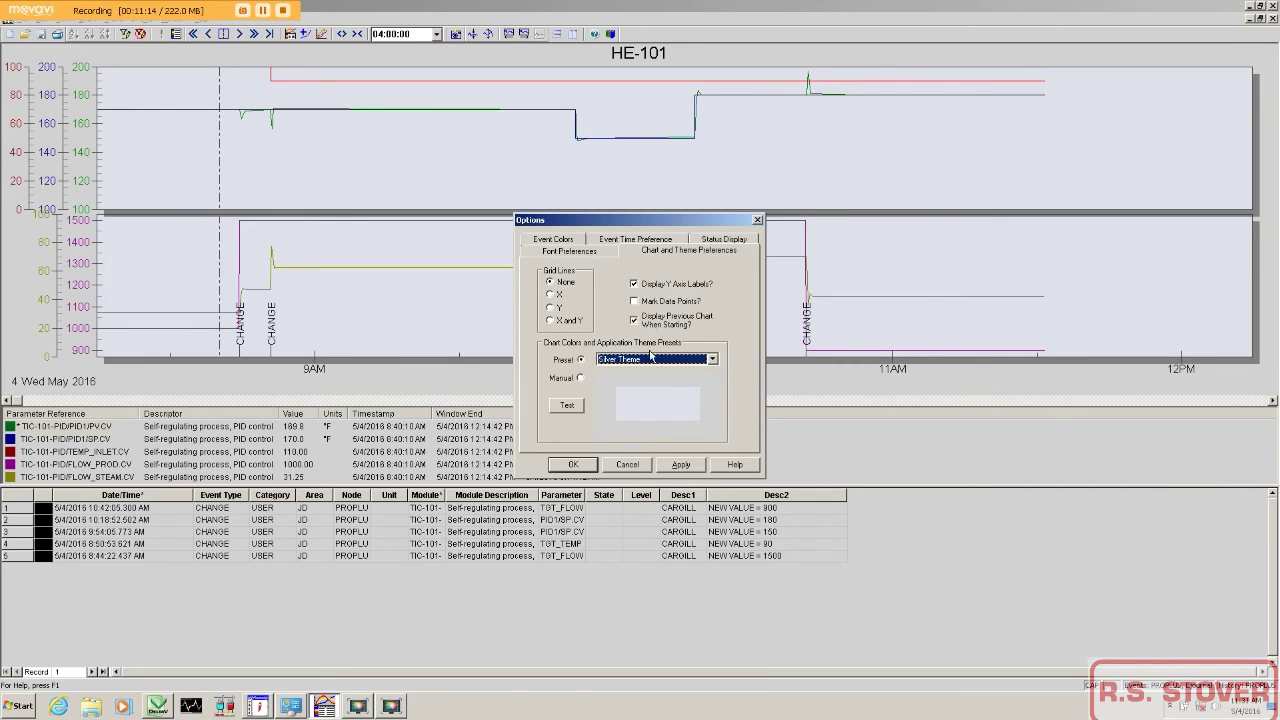
pyautogui.click(682, 466)
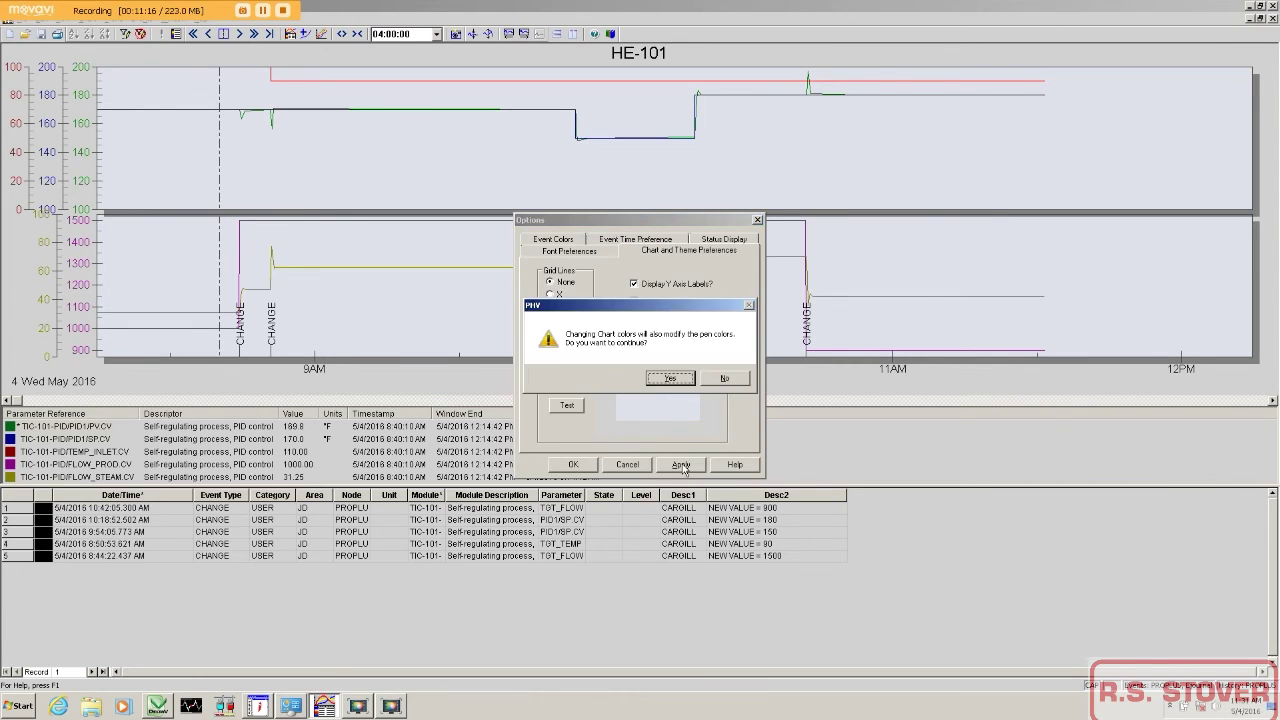
pyautogui.click(665, 385)
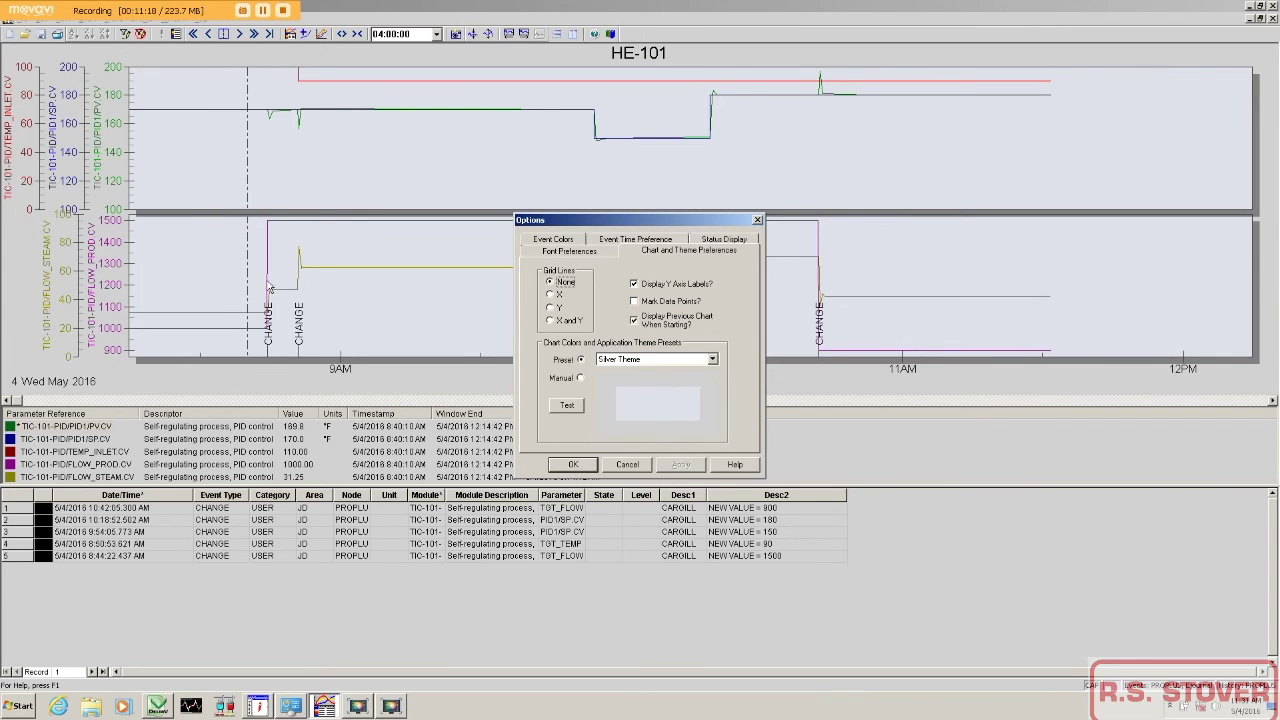
# Review the event color and event time preferences, enable all statuses in the status display, and close the options.
pyautogui.click(555, 240)
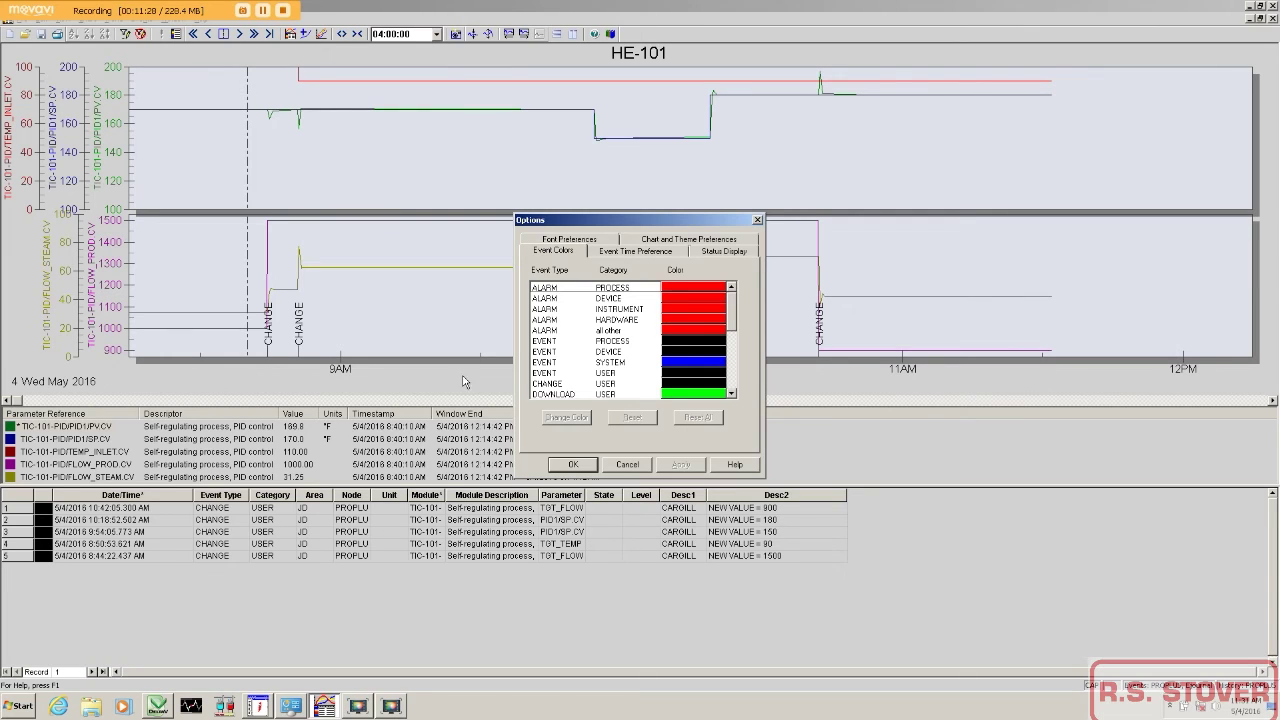
pyautogui.click(607, 254)
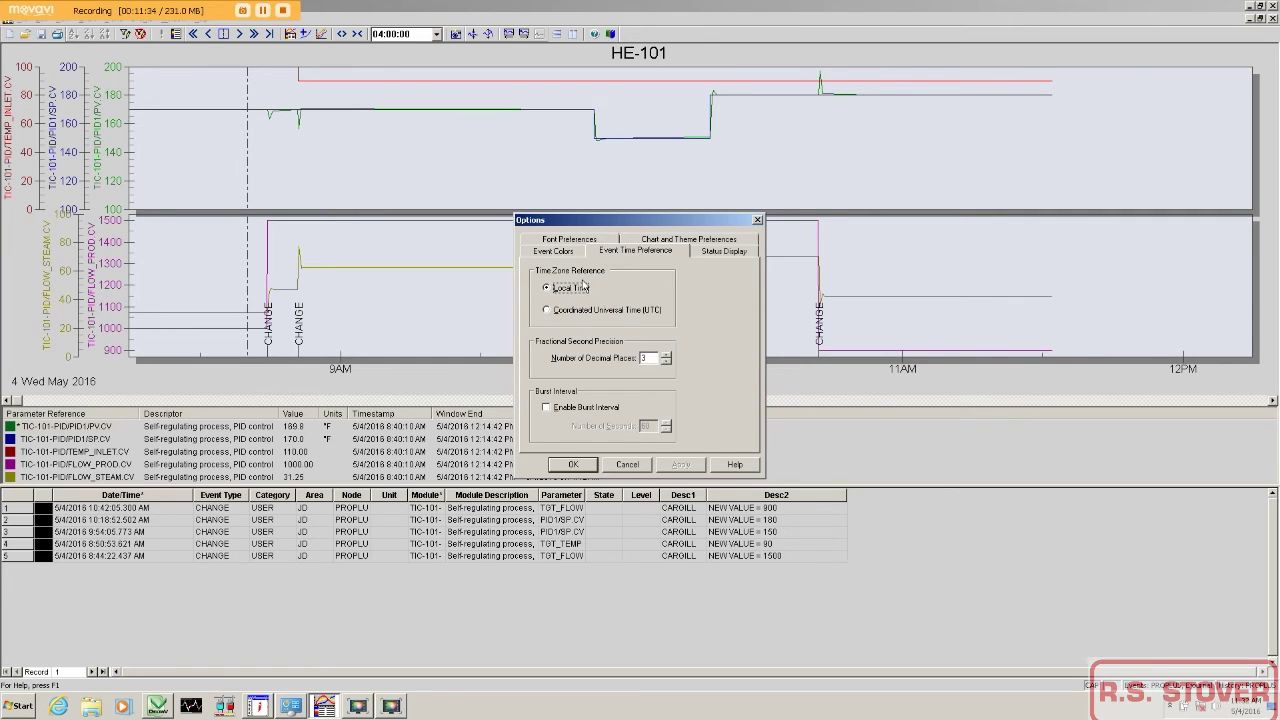
pyautogui.click(714, 255)
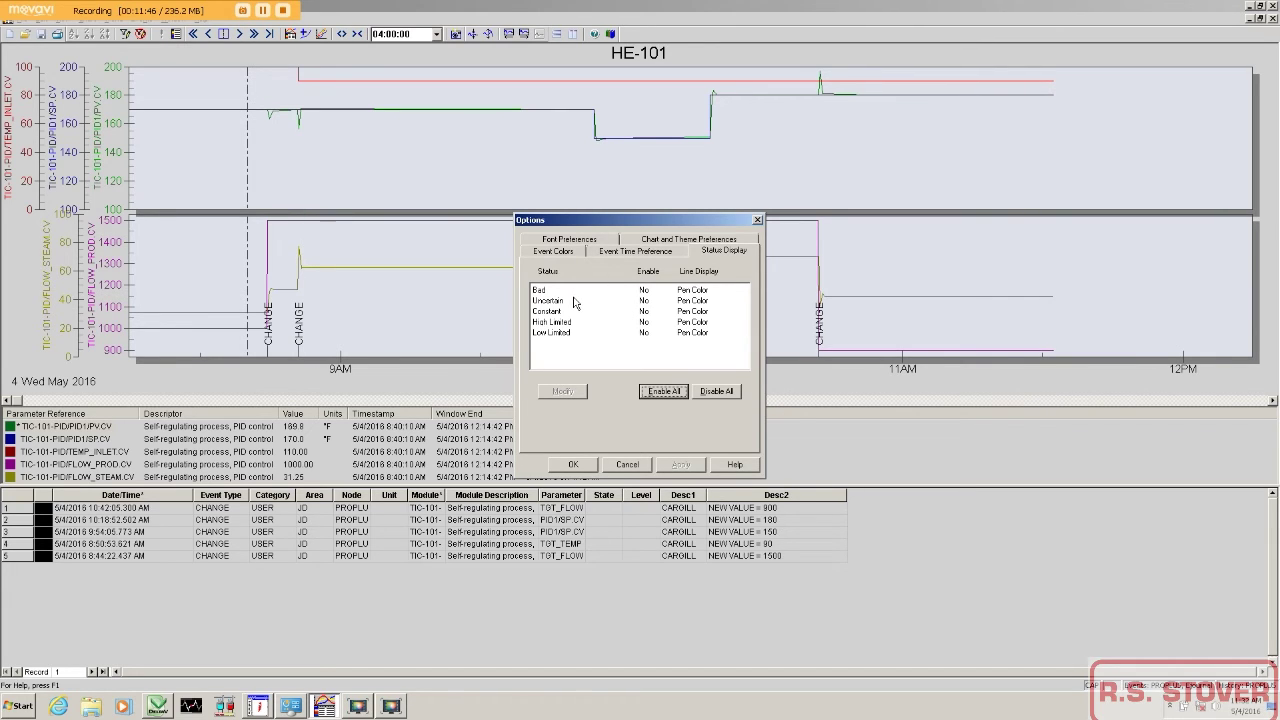
pyautogui.click(662, 391)
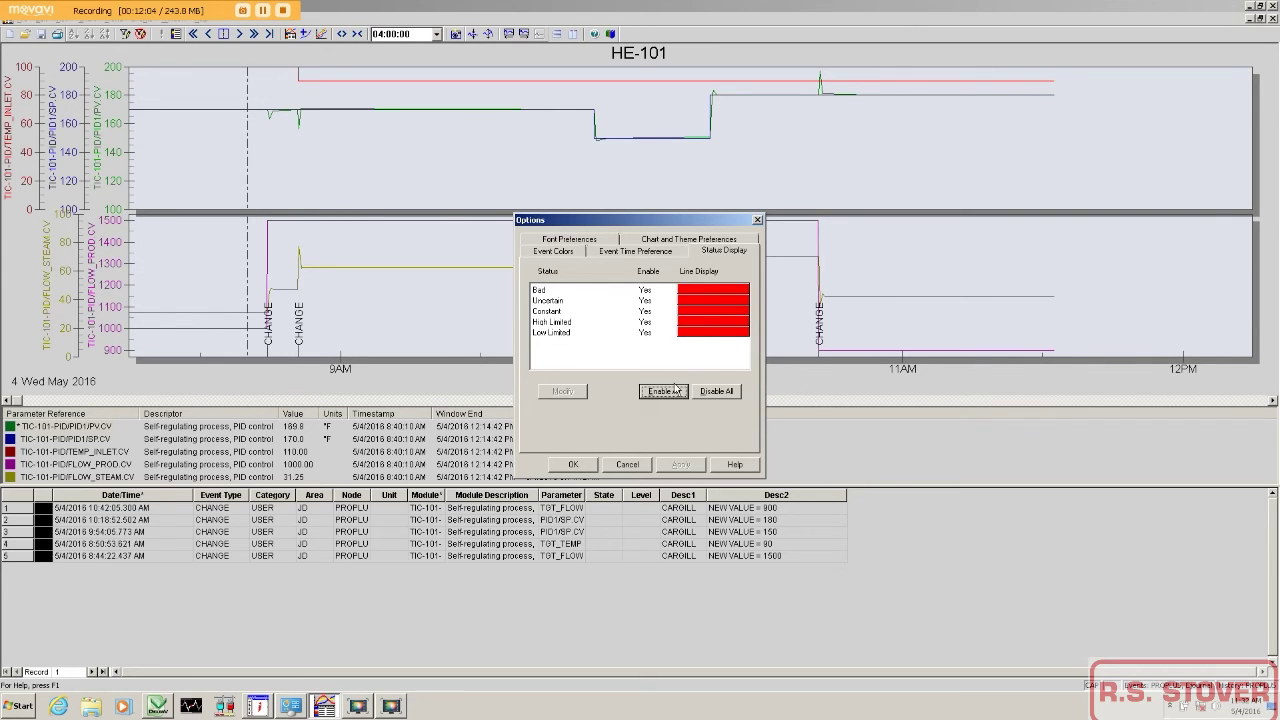
pyautogui.click(758, 221)
pyautogui.click(758, 221)
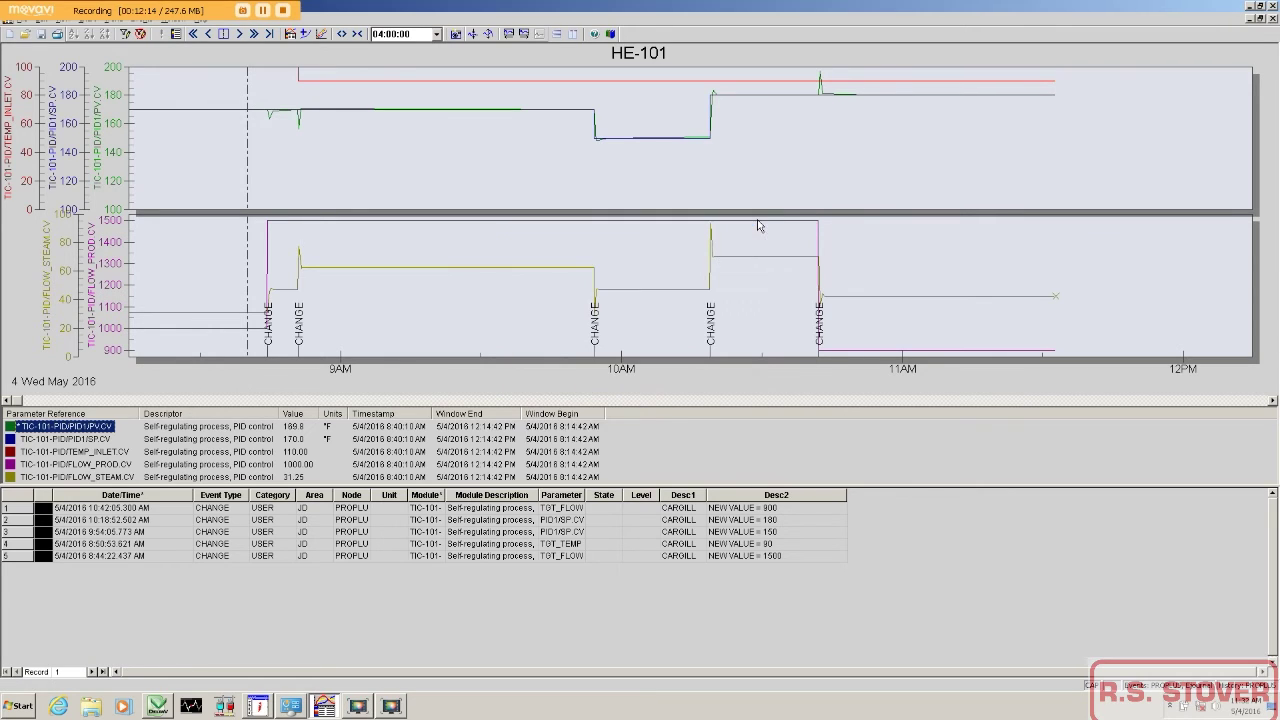
# Set the chart's time scale to start at 29-April-16 11:00 and end at the current time, and apply it.
pyautogui.rightClick(531, 150)
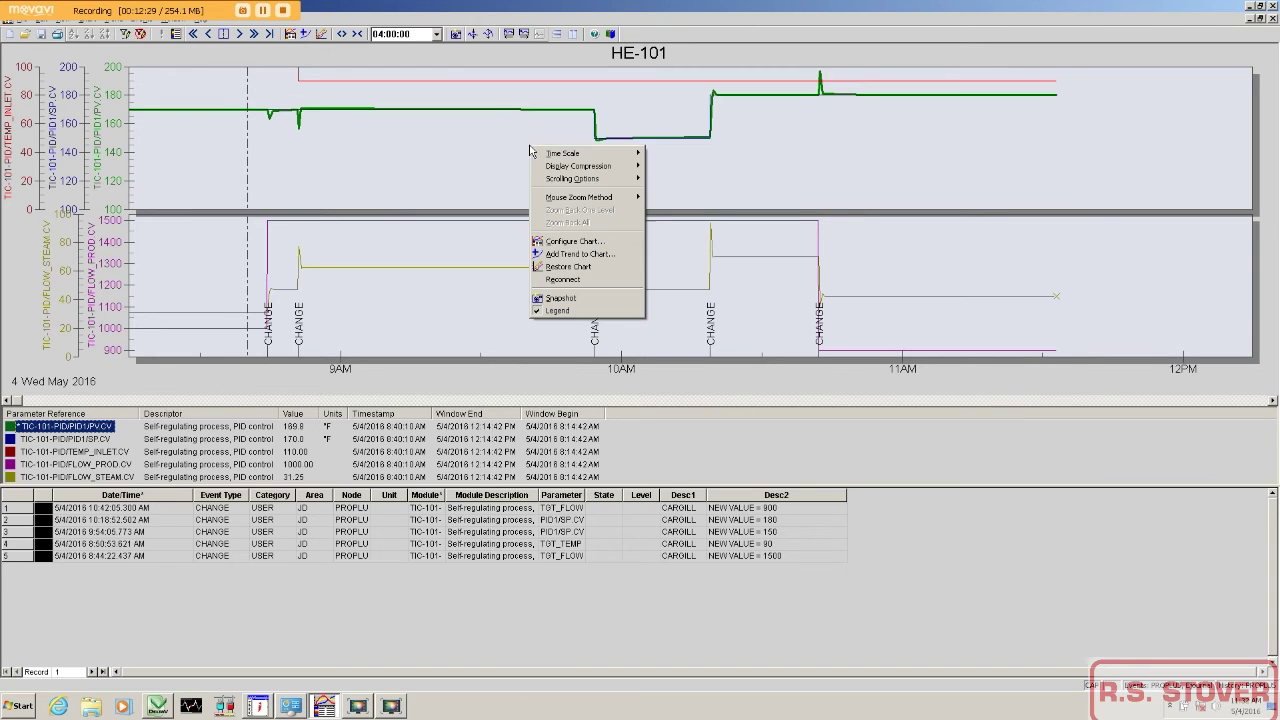
pyautogui.click(571, 243)
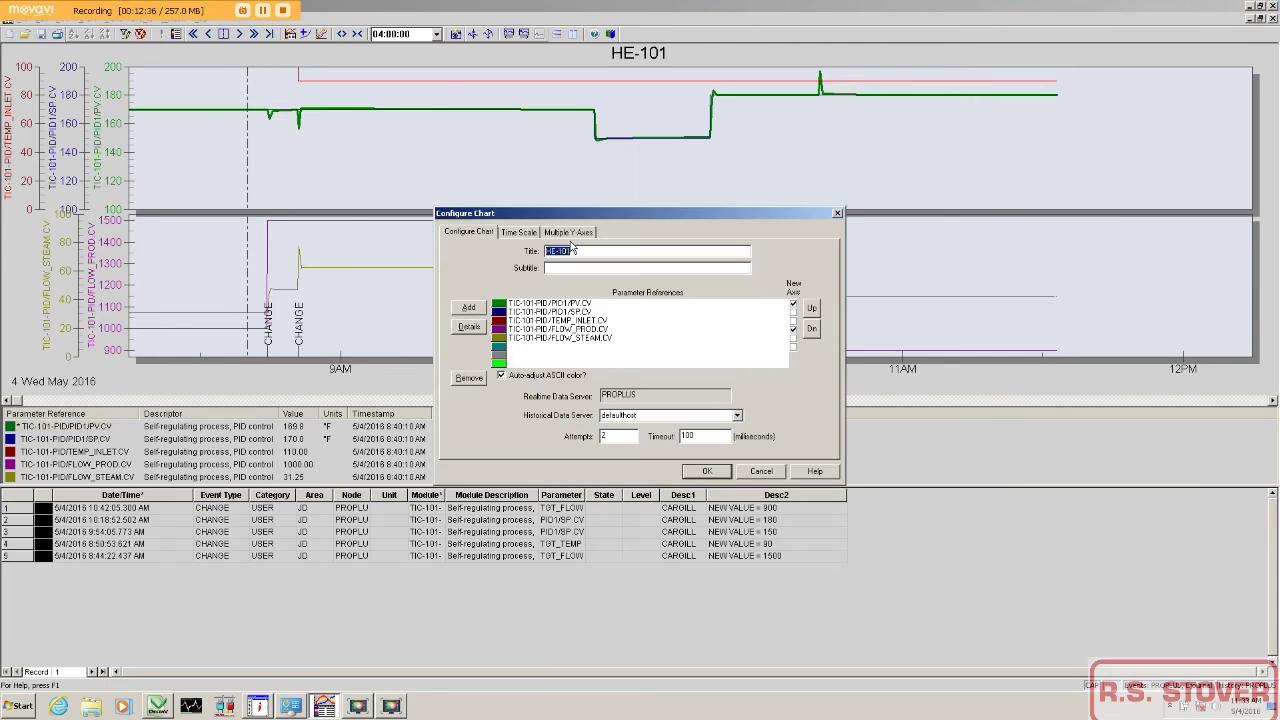
pyautogui.click(519, 231)
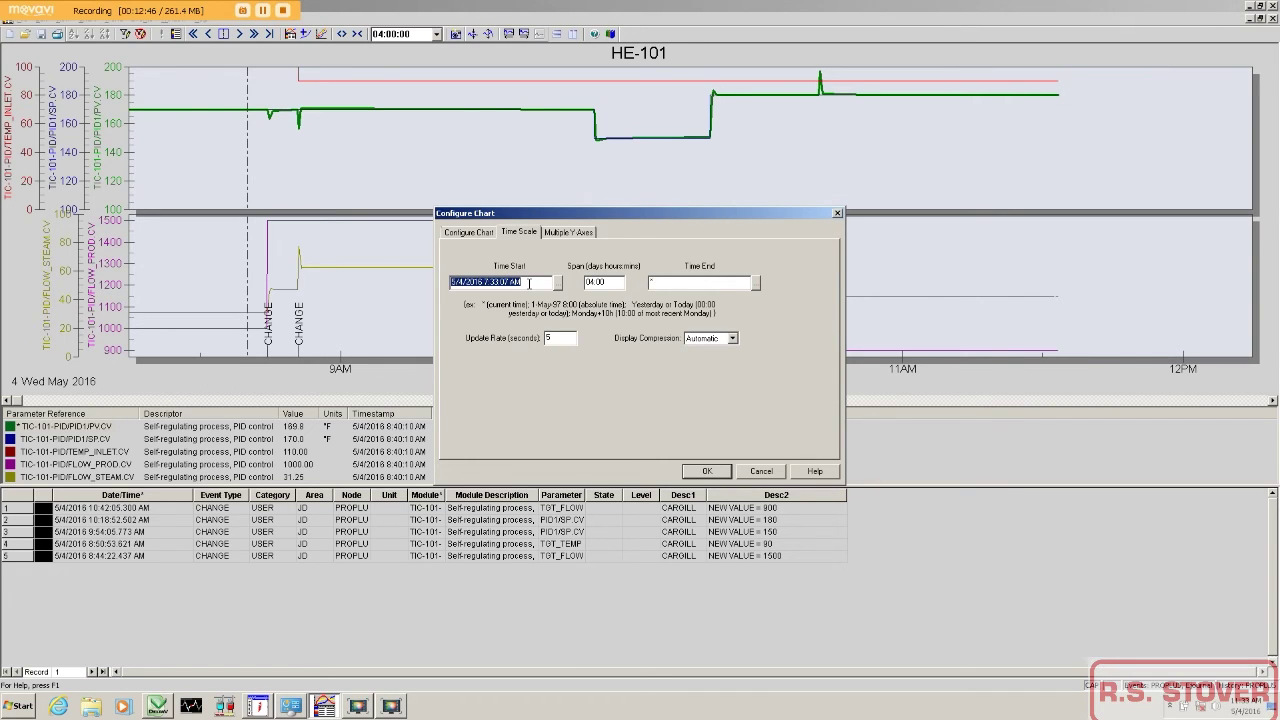
pyautogui.write('25-aP')
pyautogui.press('BackSpace')
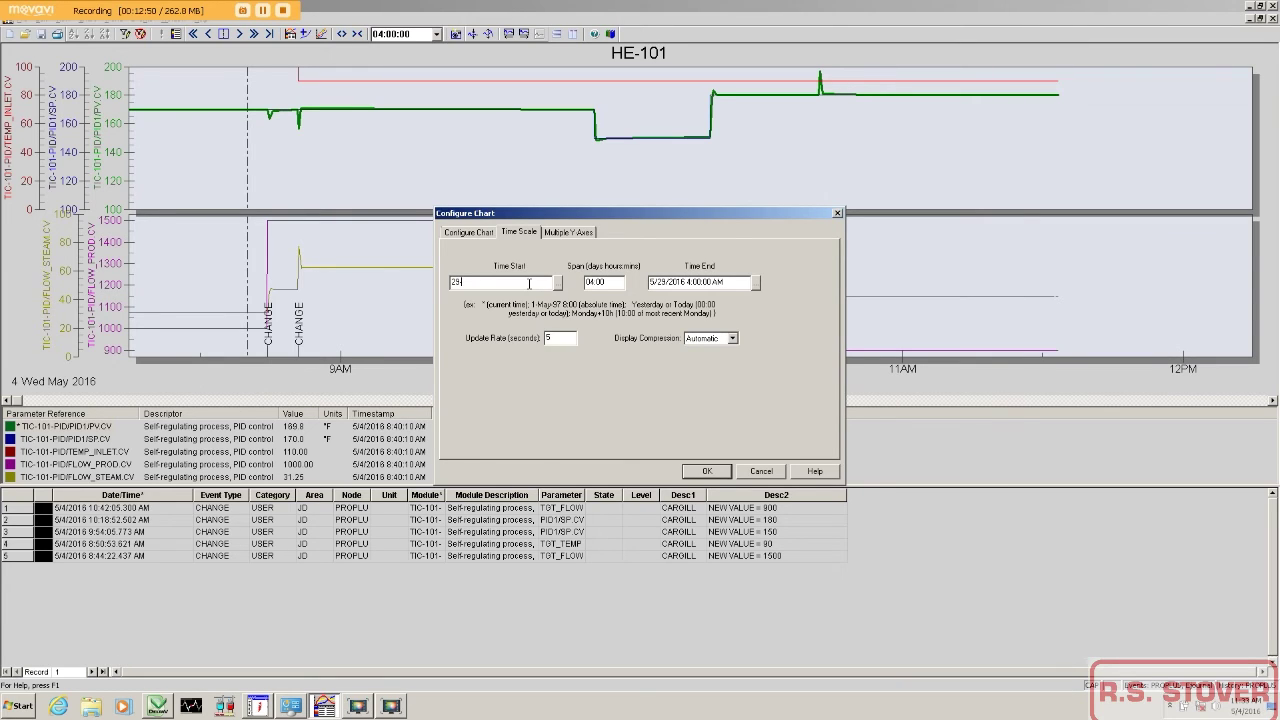
pyautogui.write('-April-16 11:00')
pyautogui.moveTo(744, 283); pyautogui.dragTo(640, 284)
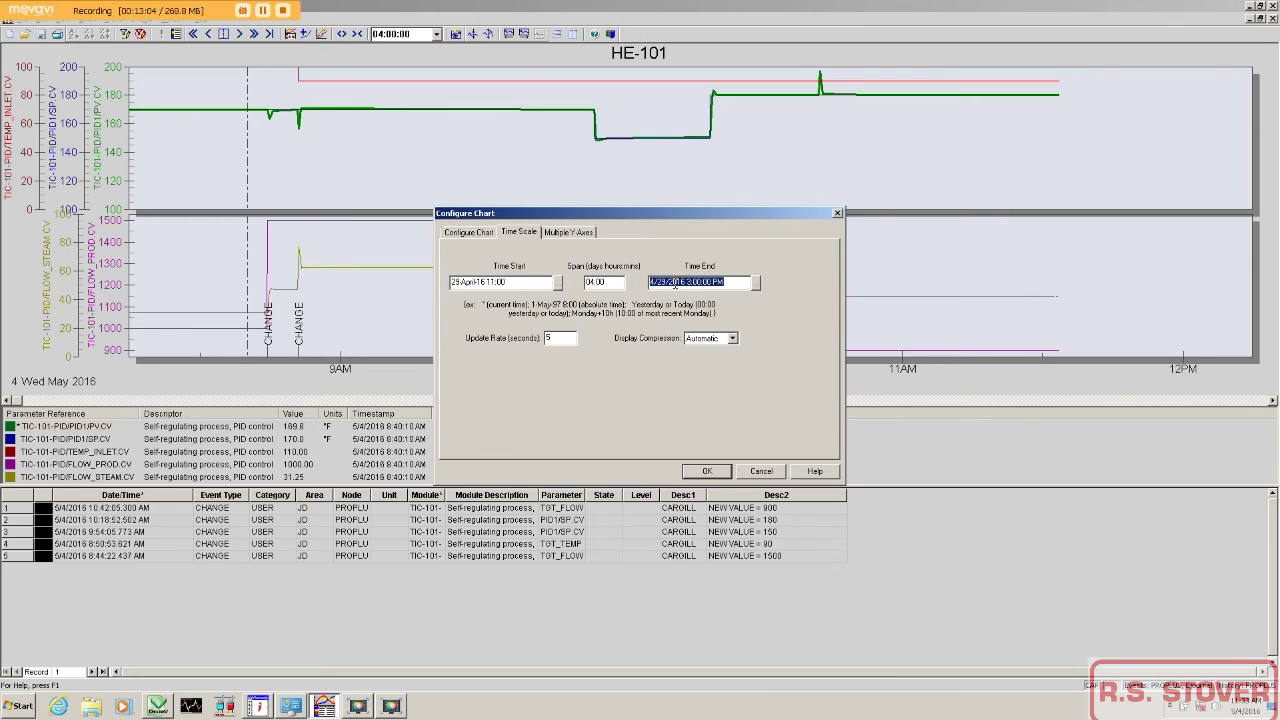
pyautogui.write('1')
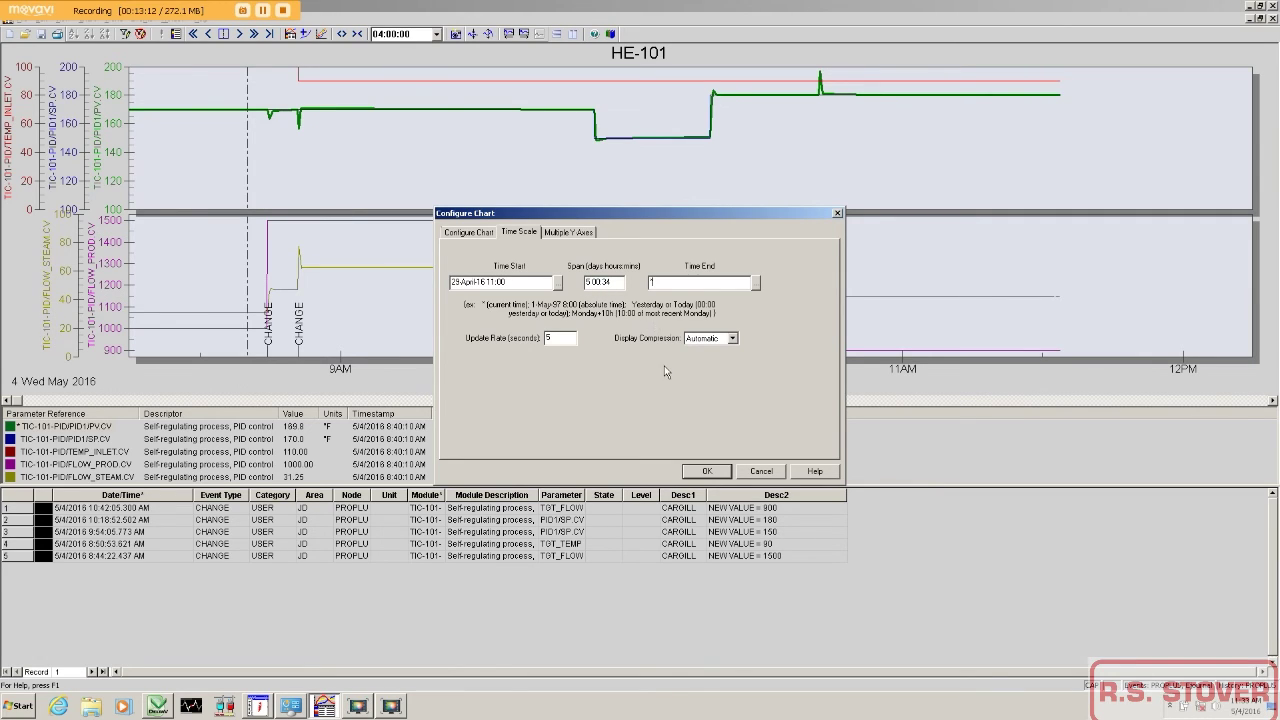
pyautogui.click(710, 472)
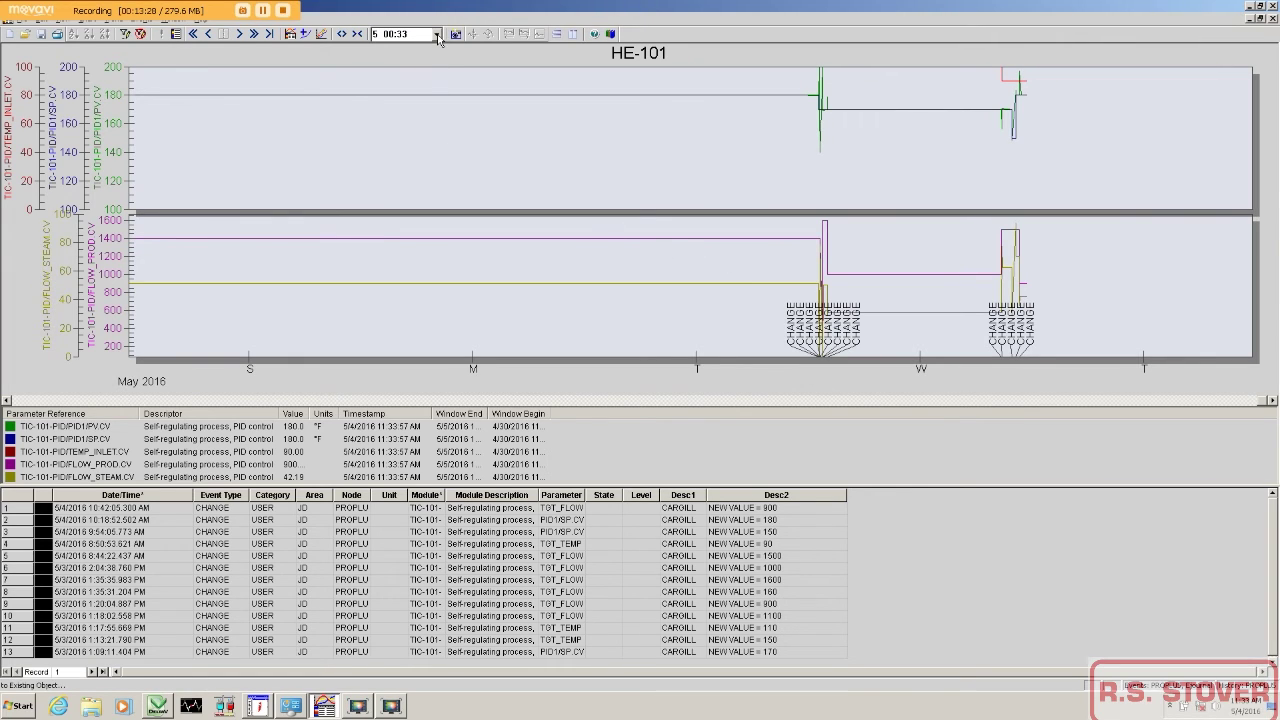
# Set the chart's time span to 1 day, scroll slightly back in time, and place the time cursor near 2:45 PM on 3 May.
pyautogui.click(437, 34)
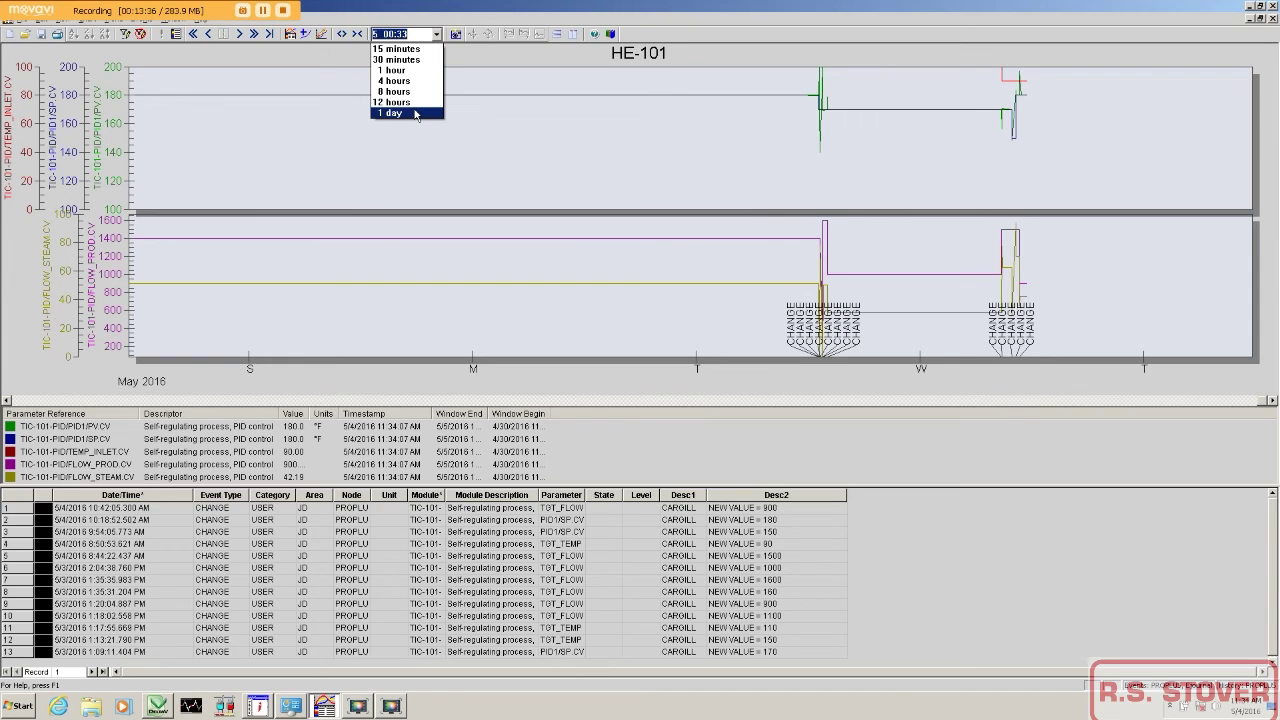
pyautogui.click(415, 113)
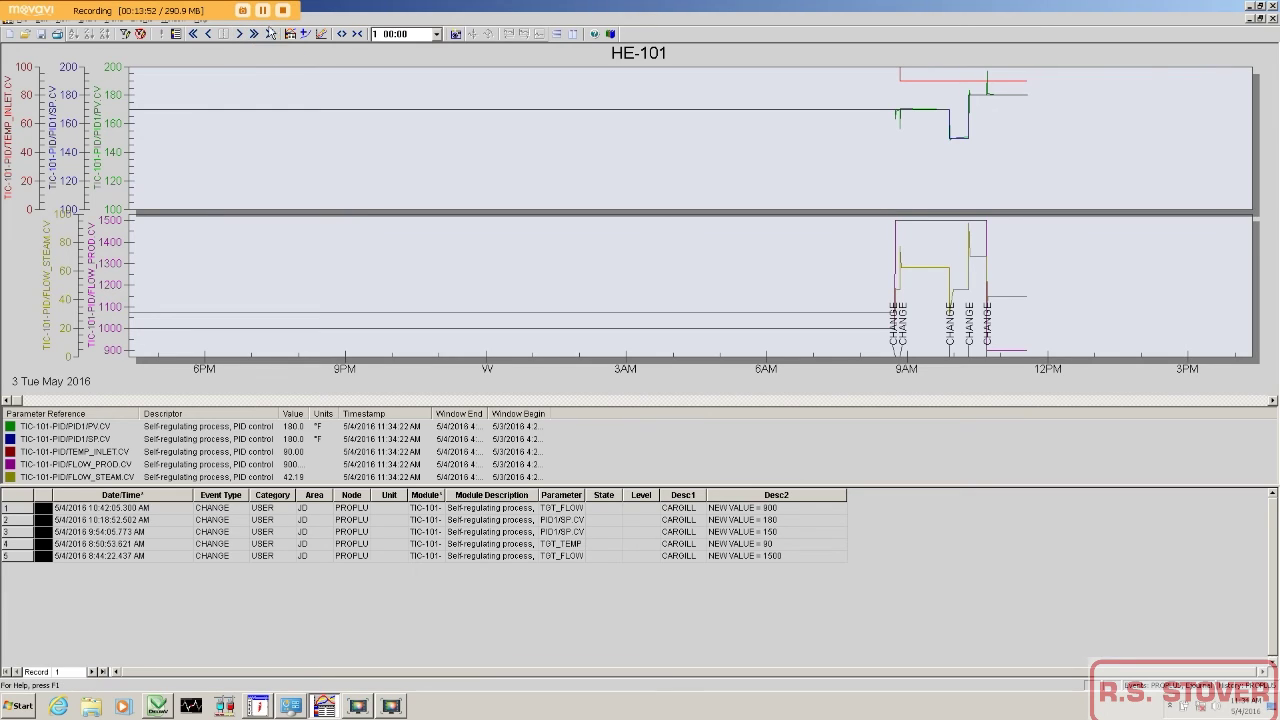
pyautogui.click(204, 34)
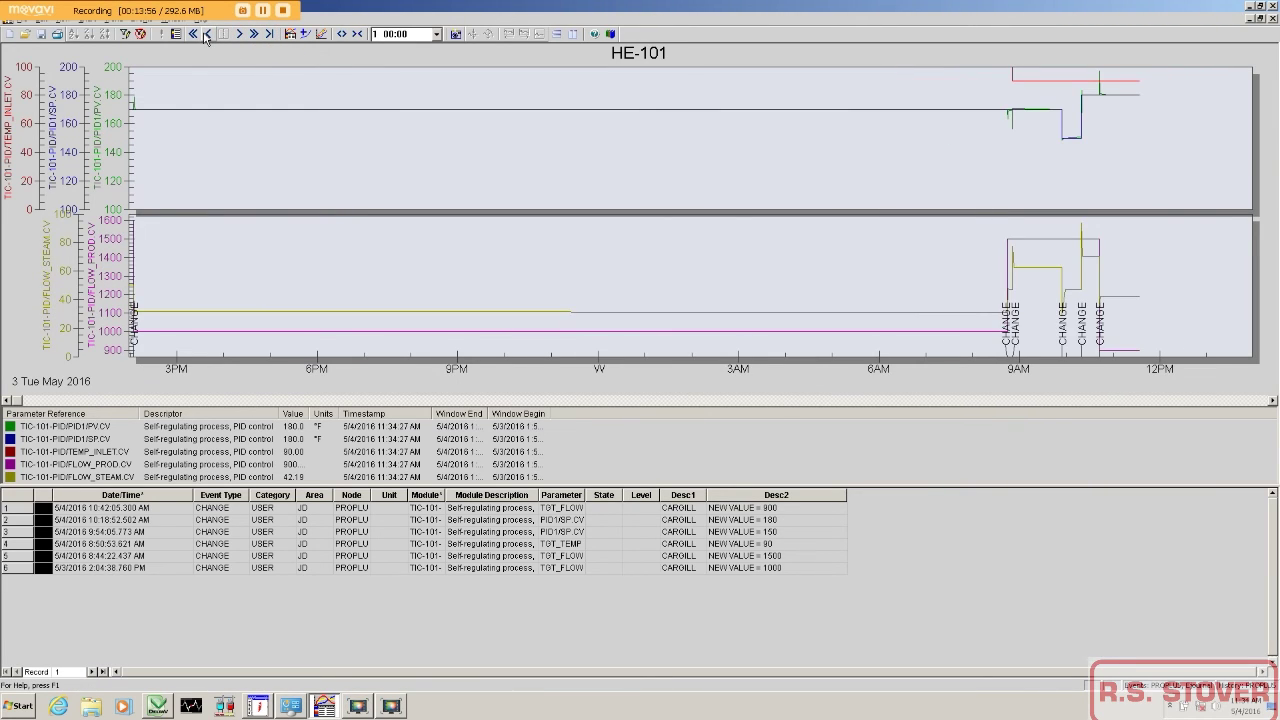
pyautogui.click(694, 263)
pyautogui.click(167, 263)
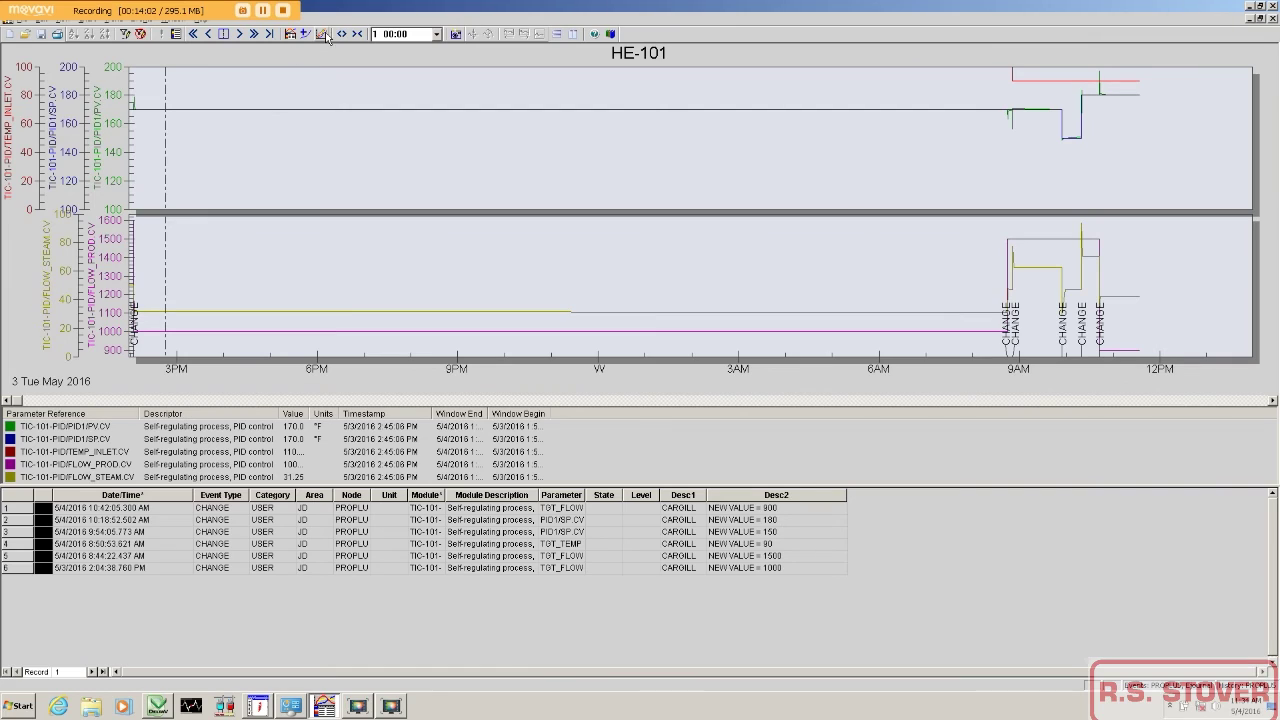
# Scroll the 1-day chart window slightly forward, place the time cursor near 6:37 PM, and scroll back to 1 May 2016.
pyautogui.click(241, 35)
pyautogui.click(235, 96)
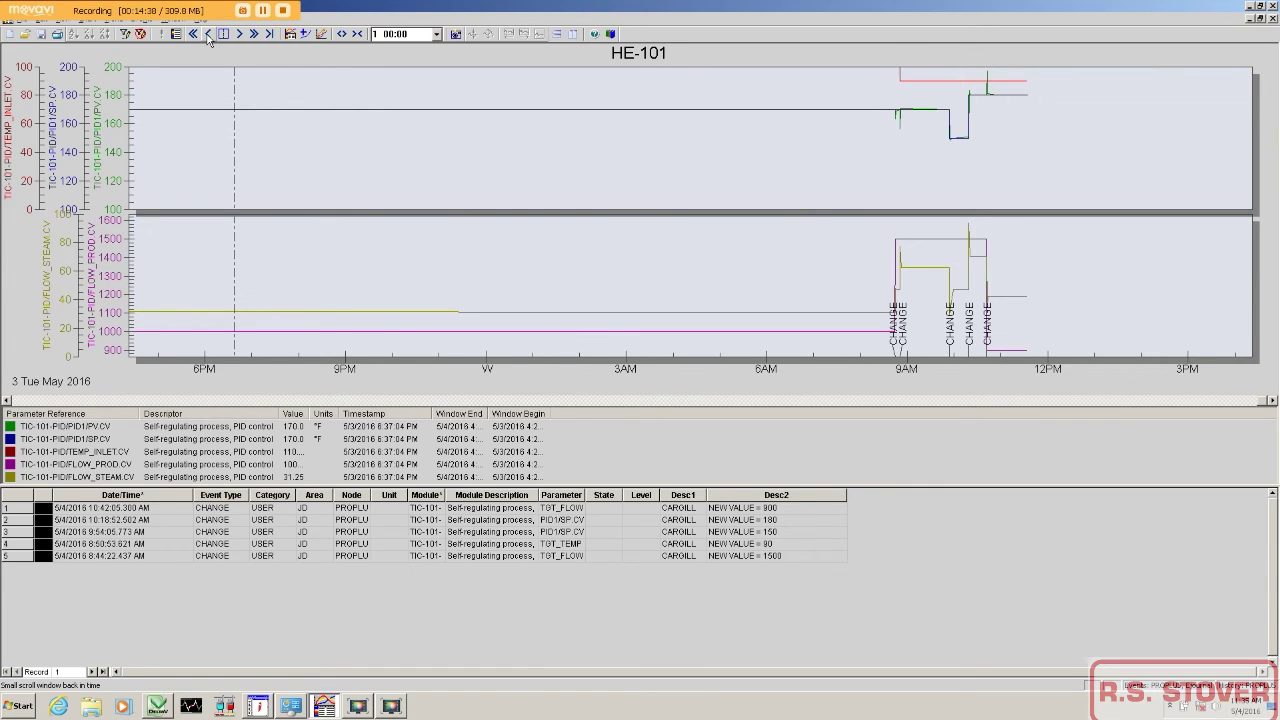
pyautogui.click(208, 35)
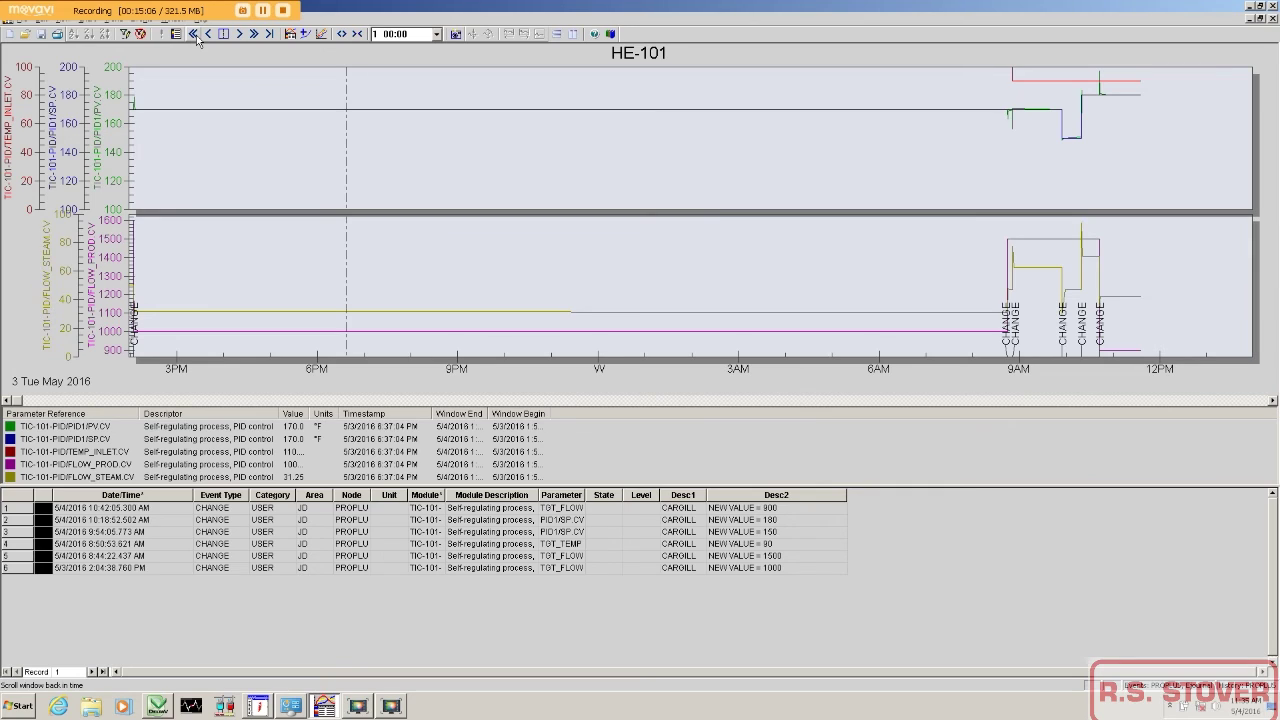
pyautogui.click(196, 34)
pyautogui.click(196, 34)
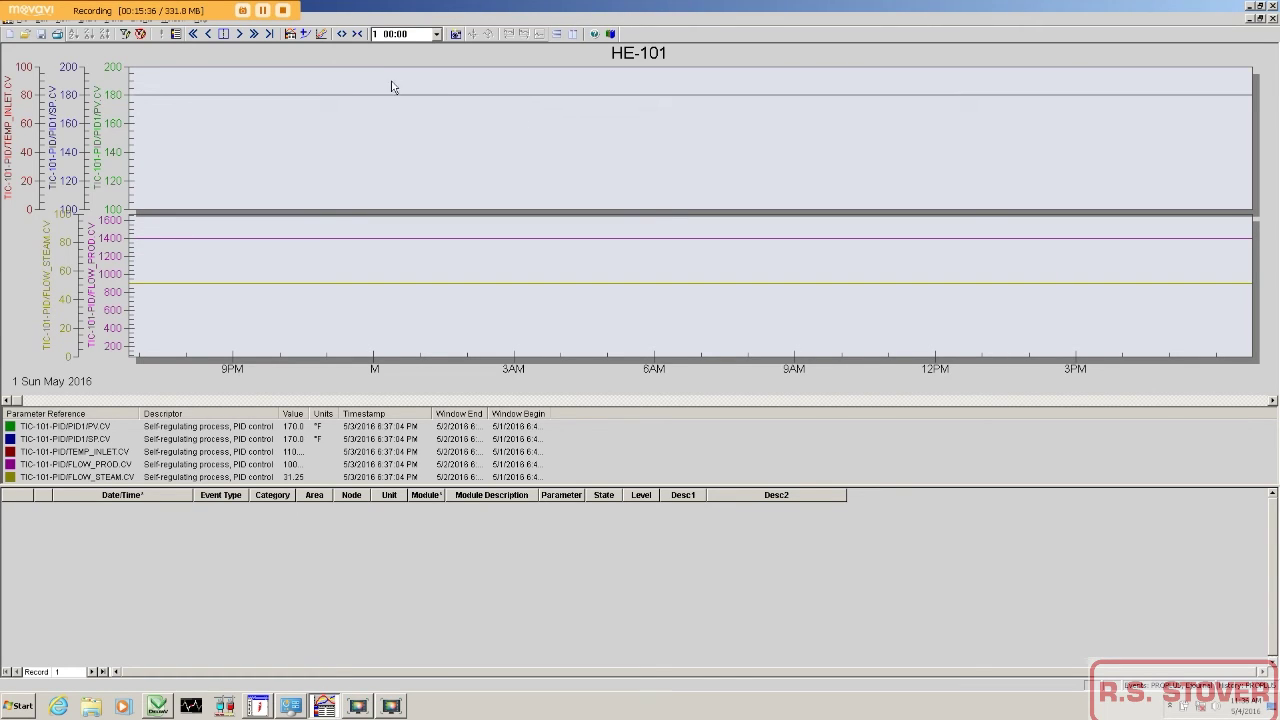
# Decrease the chart's time span stepwise to 10:40:00, and increase it stepwise to 2 days 06:00.
pyautogui.click(357, 37)
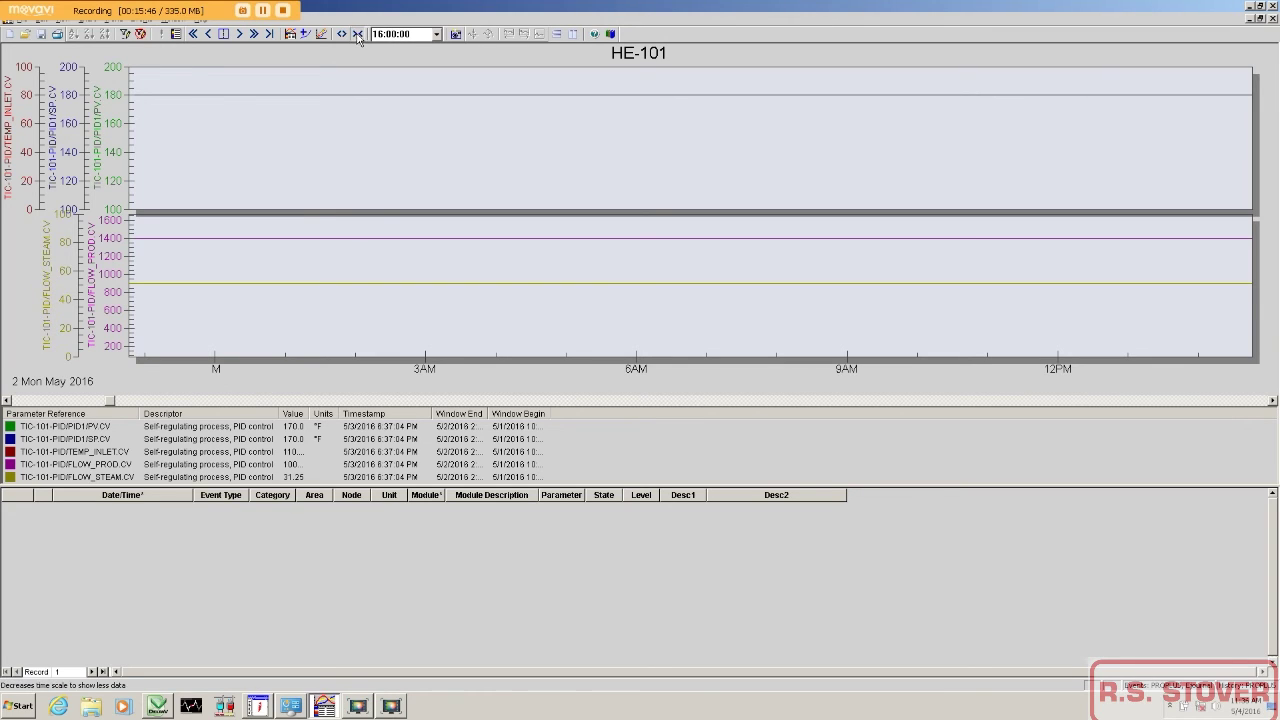
pyautogui.click(357, 34)
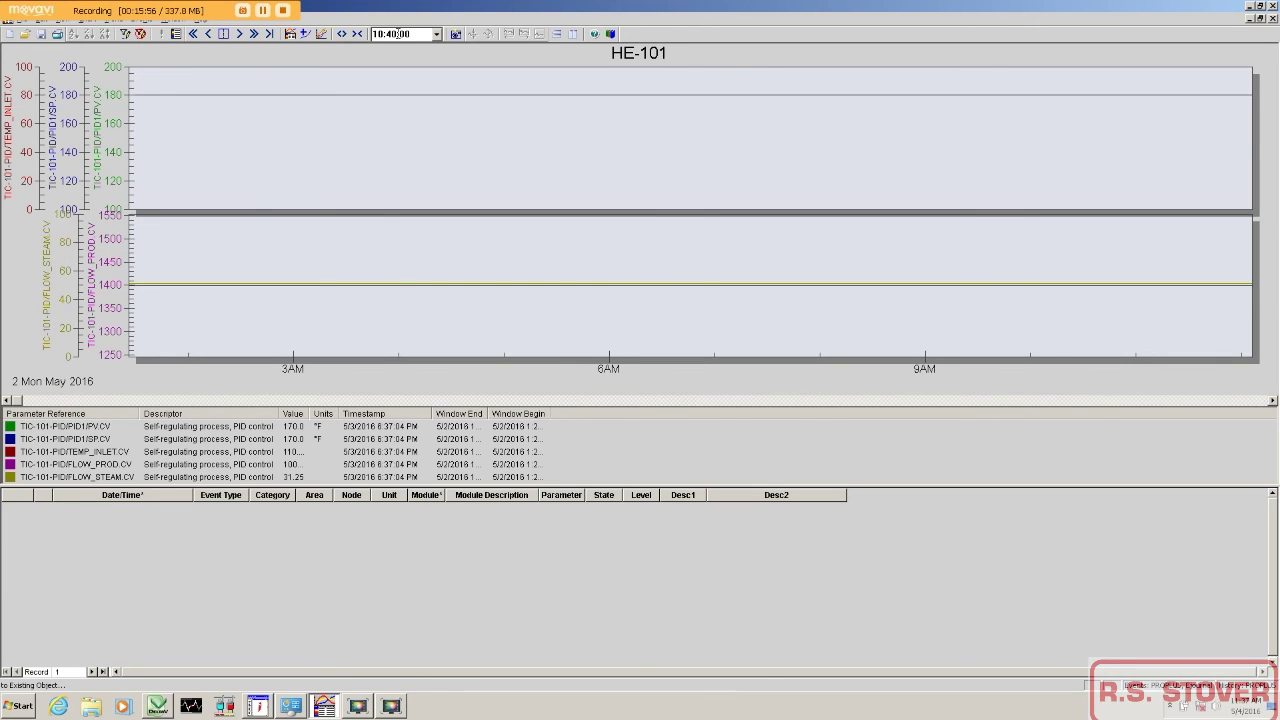
pyautogui.click(343, 35)
pyautogui.click(343, 35)
pyautogui.click(343, 35)
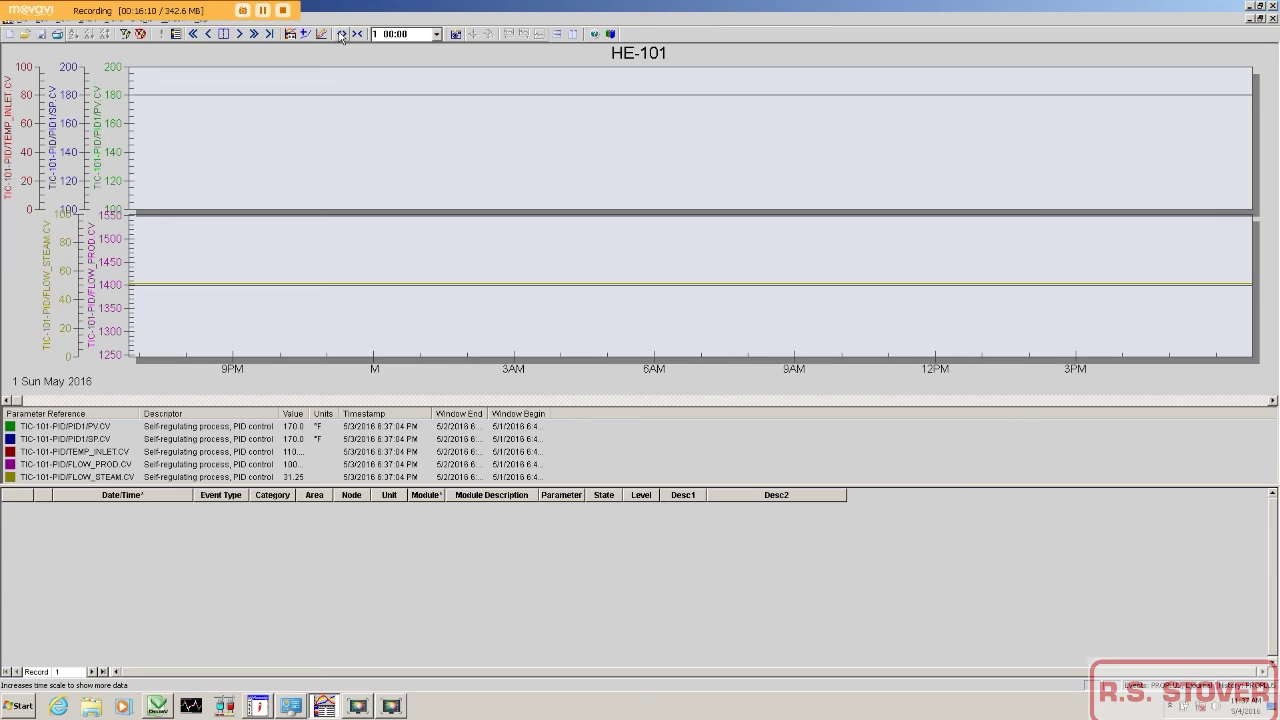
pyautogui.click(341, 34)
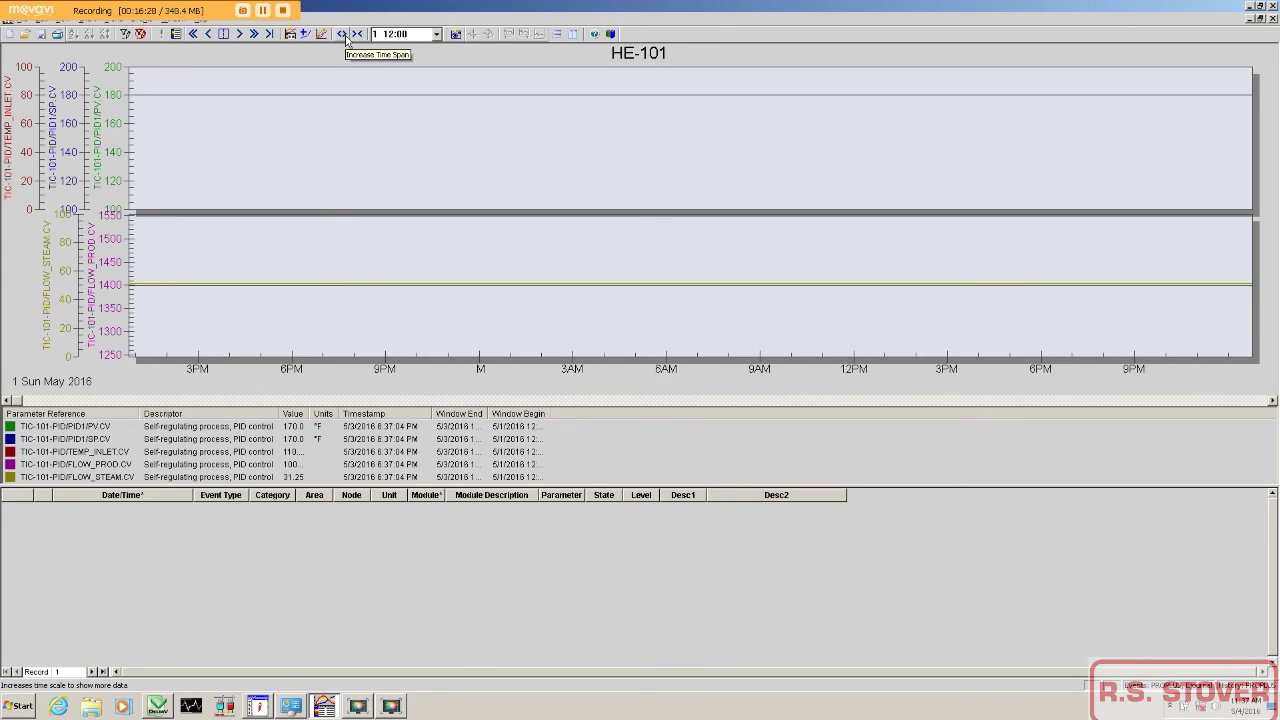
pyautogui.click(342, 34)
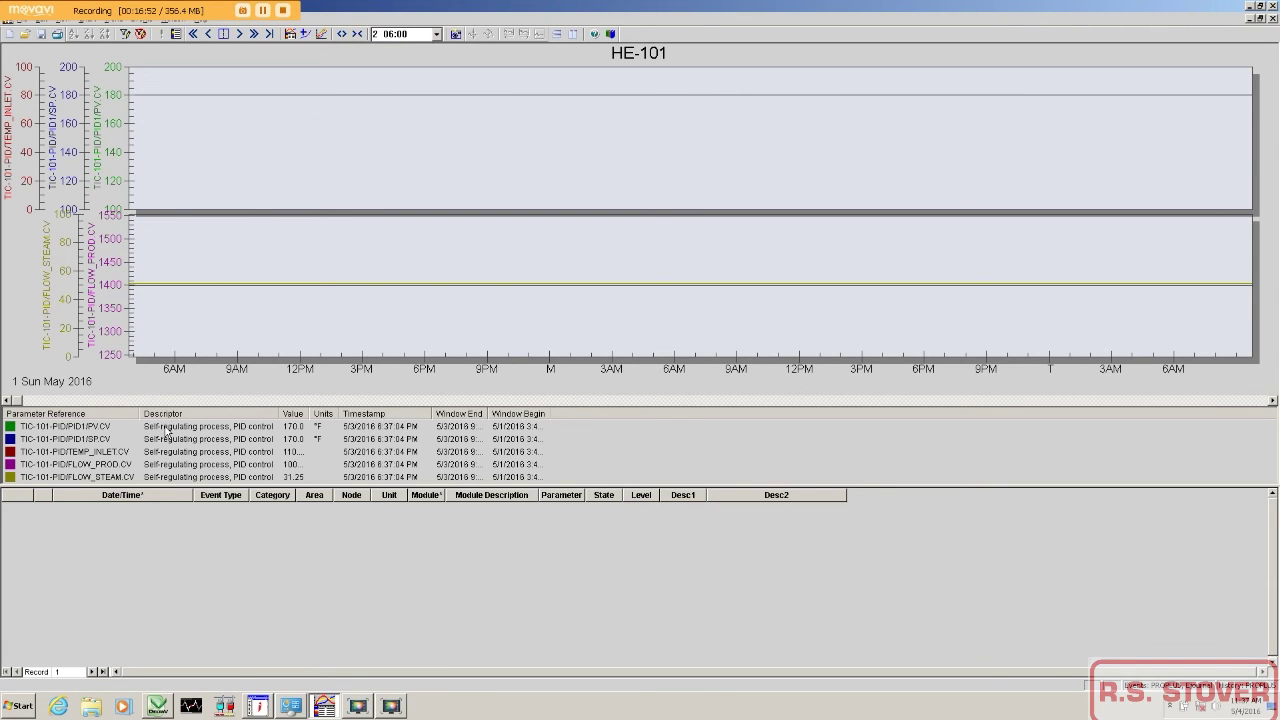
# Select the TIC-101-PID/PID1/PV.CV trend in the legend and set the chart's time span to 1 day.
pyautogui.click(79, 426)
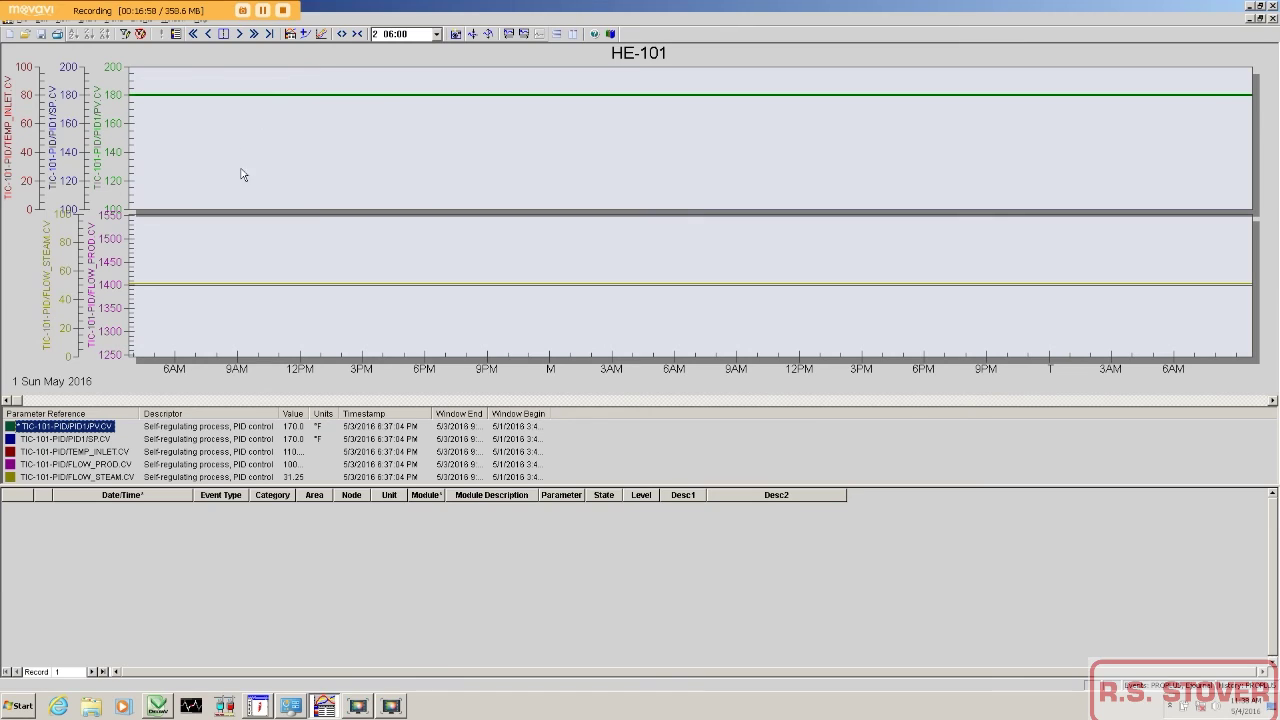
pyautogui.click(436, 34)
pyautogui.click(392, 112)
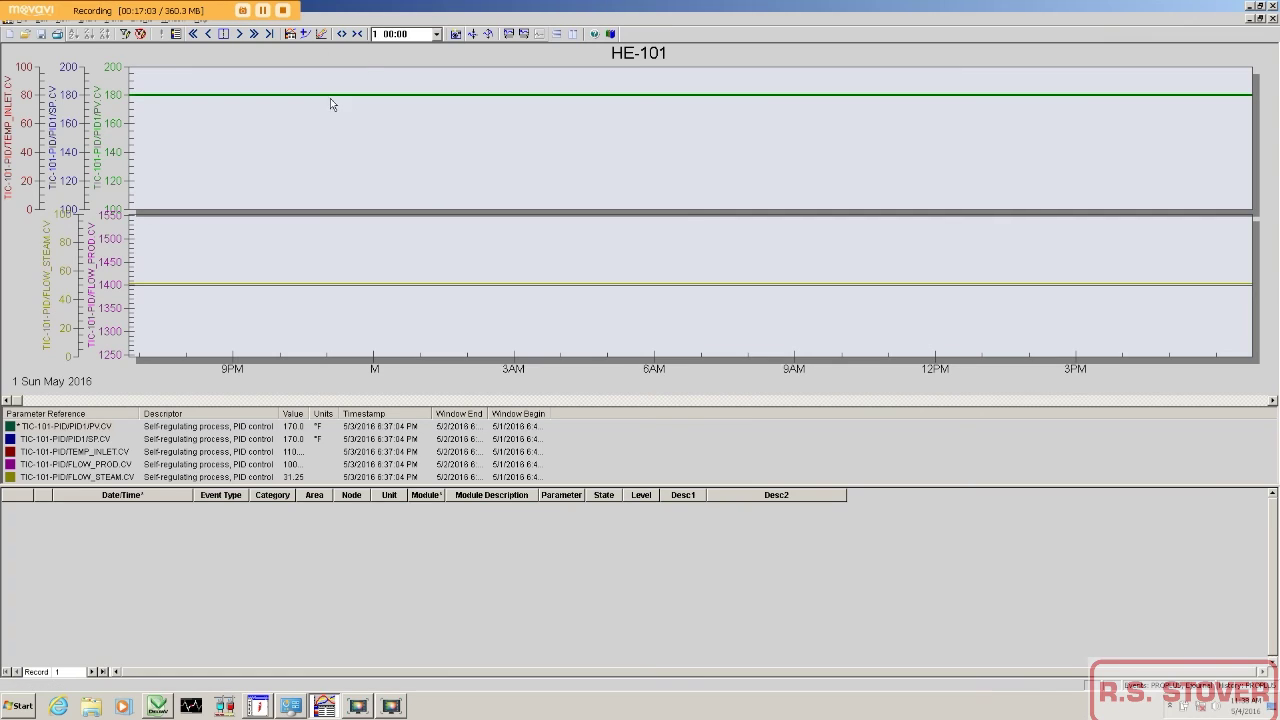
# Set the span in the chart's time scale configuration to 4 hours and apply it.
pyautogui.rightClick(372, 166)
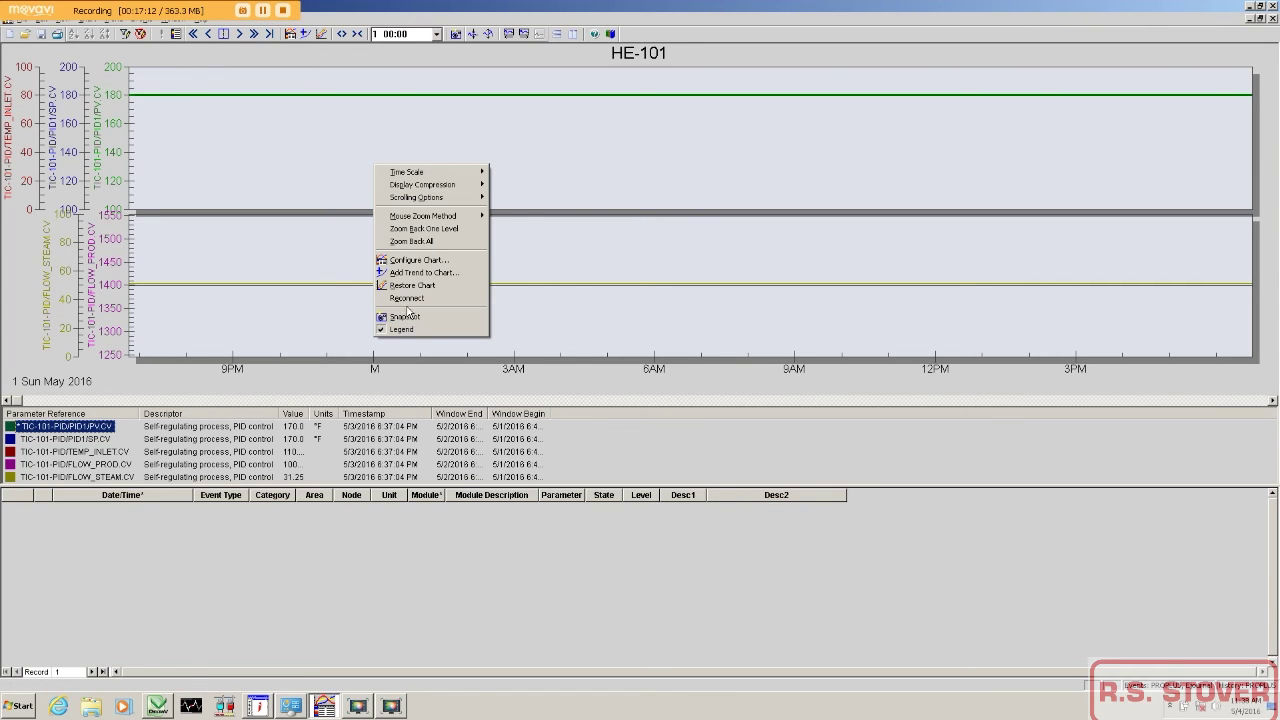
pyautogui.click(425, 261)
pyautogui.click(520, 232)
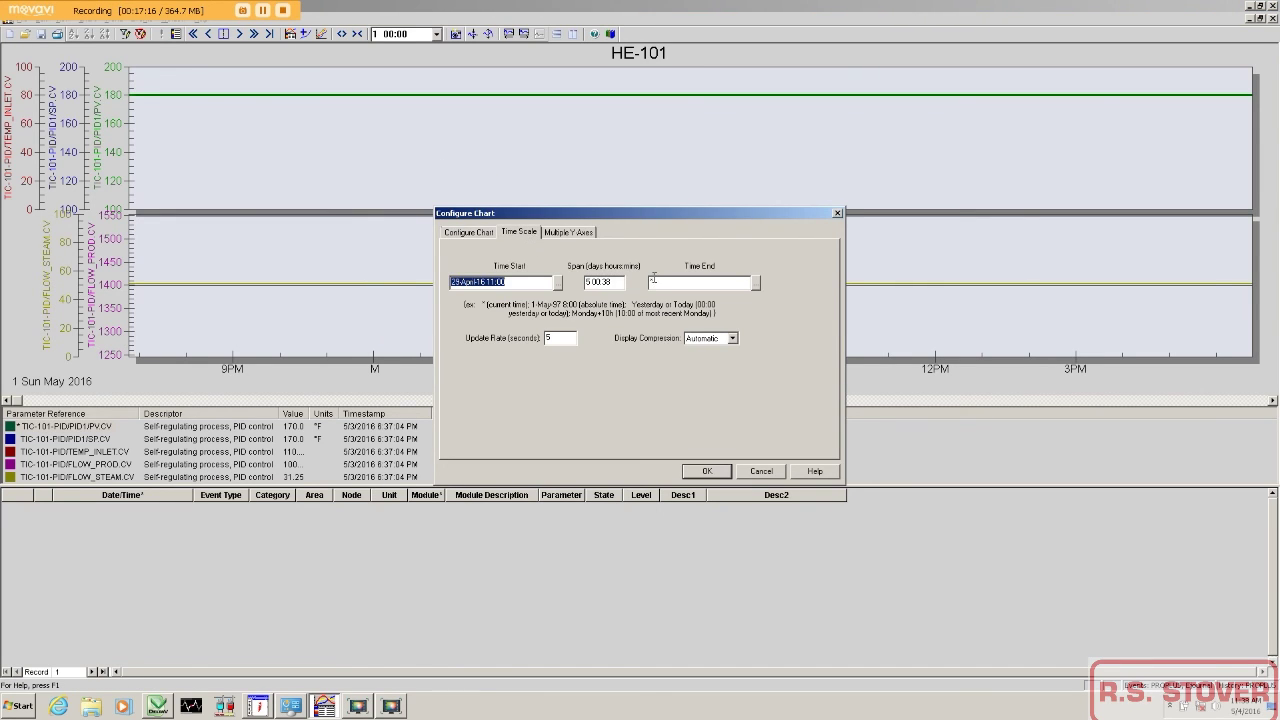
pyautogui.press('Tab')
pyautogui.write('4')
pyautogui.click(705, 471)
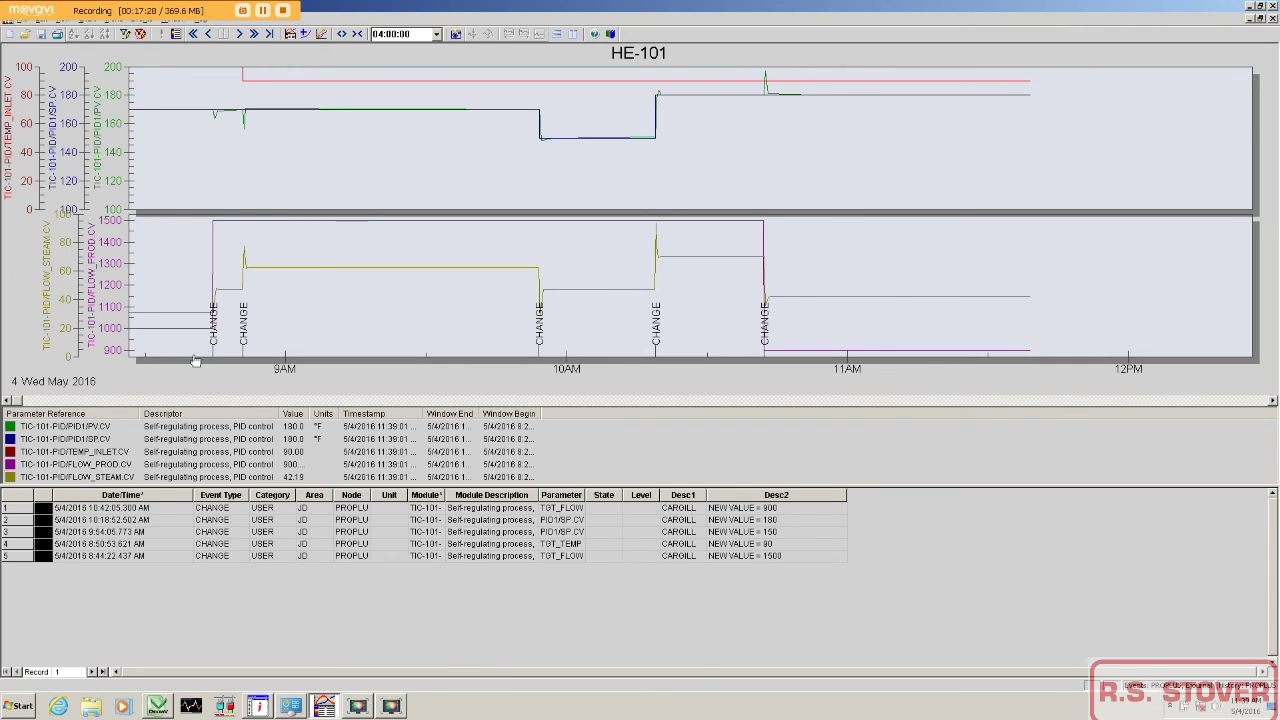
# Select the TIC-101-PID/FLOW_PROD.CV trend and examine the legend values with the time cursor just before 10 AM.
pyautogui.click(82, 465)
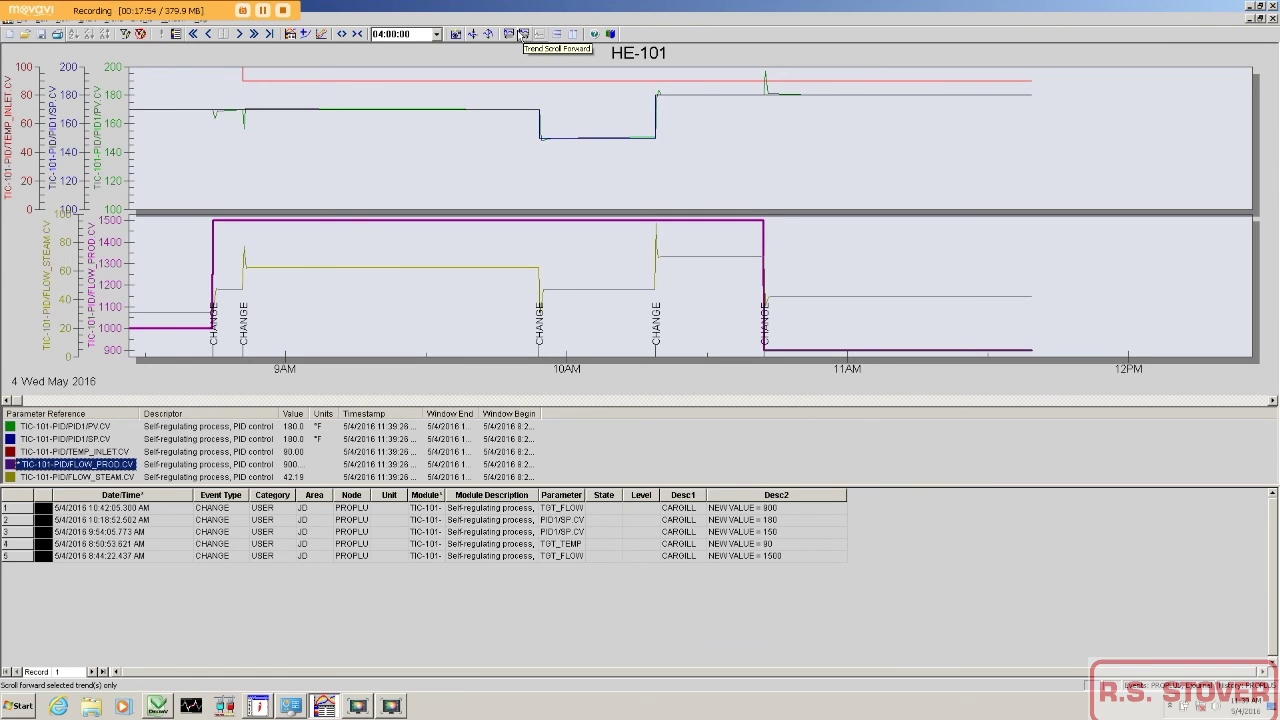
pyautogui.click(564, 104)
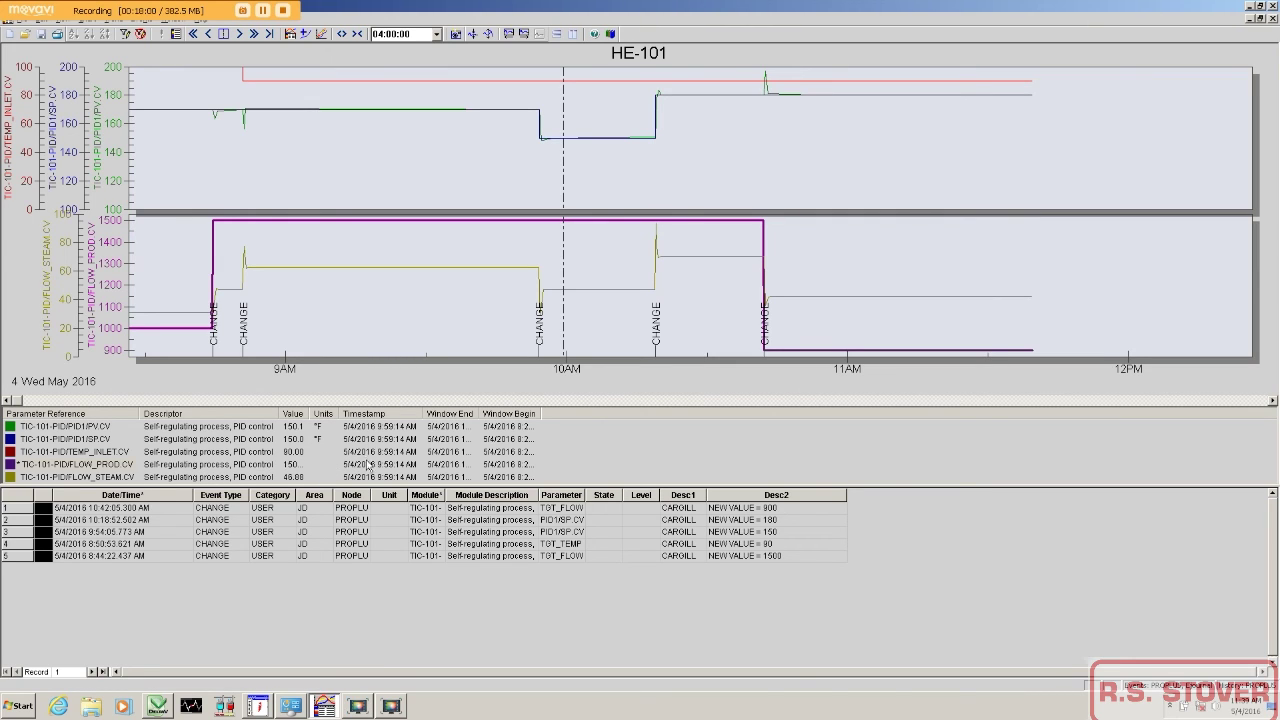
pyautogui.click(94, 466)
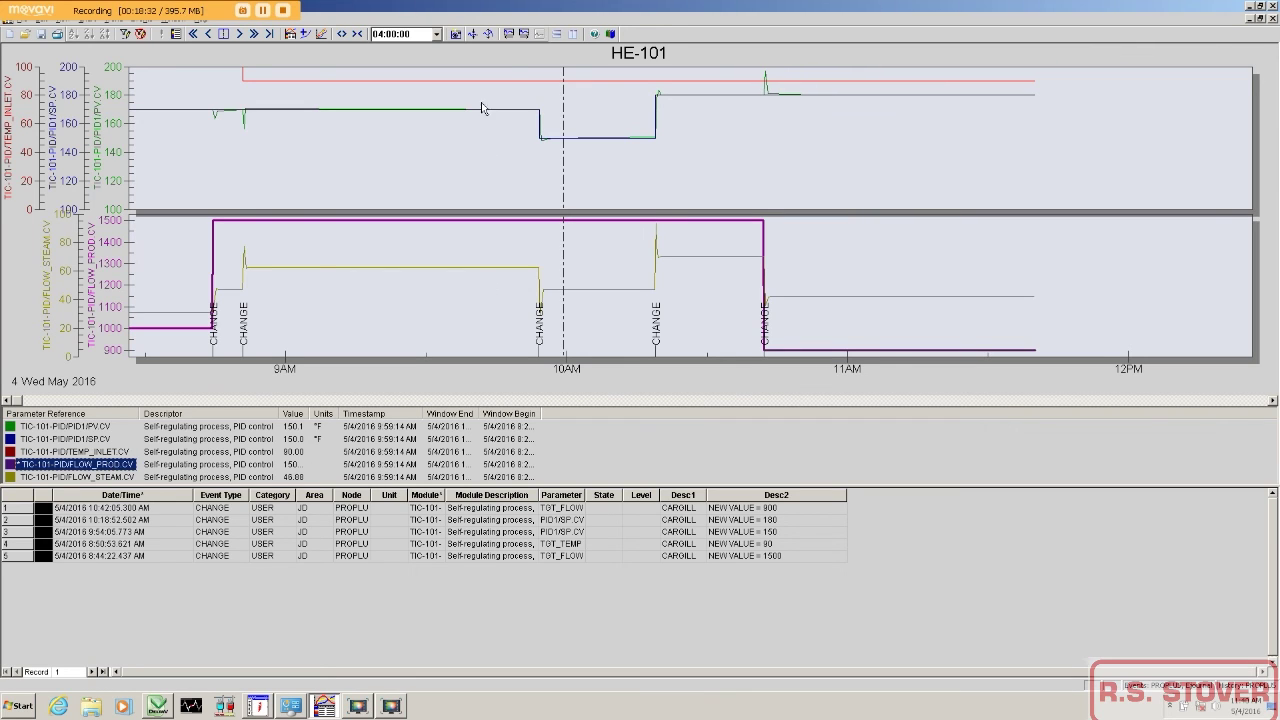
# Scroll only the FLOW_PROD trend back and forward in time, and unshift it to realign it with the chart.
pyautogui.click(509, 35)
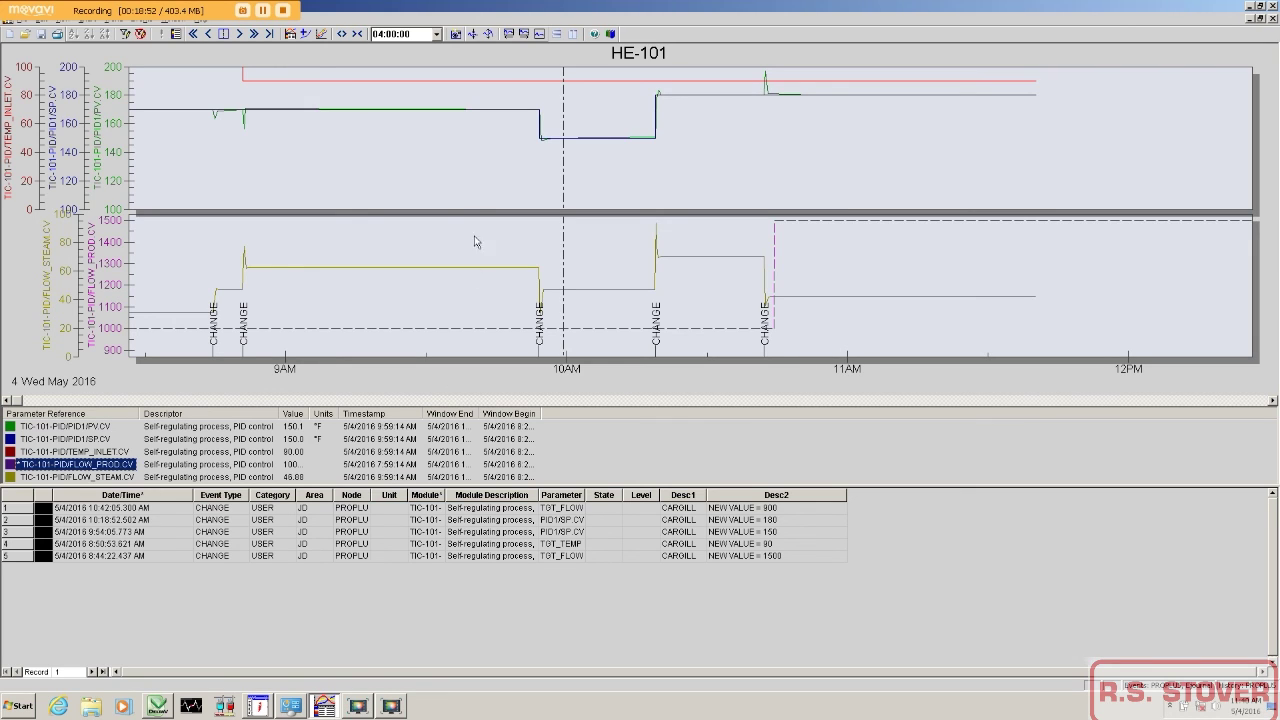
pyautogui.click(510, 36)
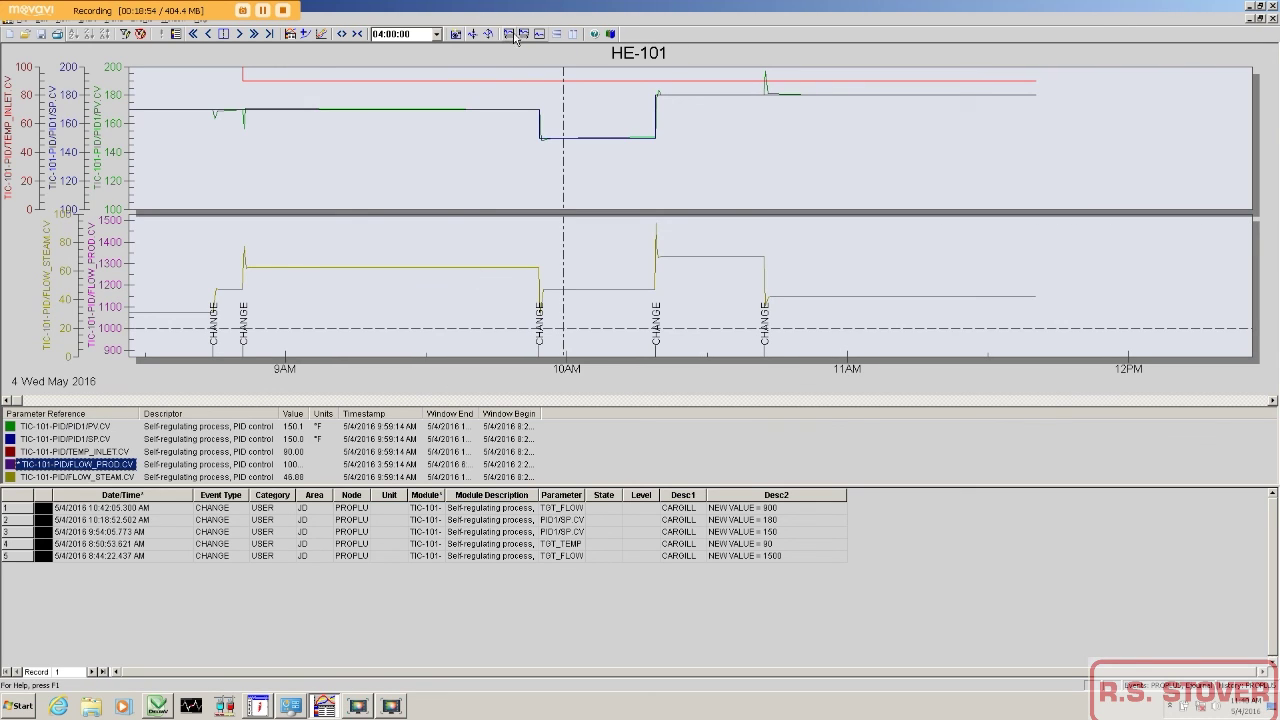
pyautogui.click(524, 35)
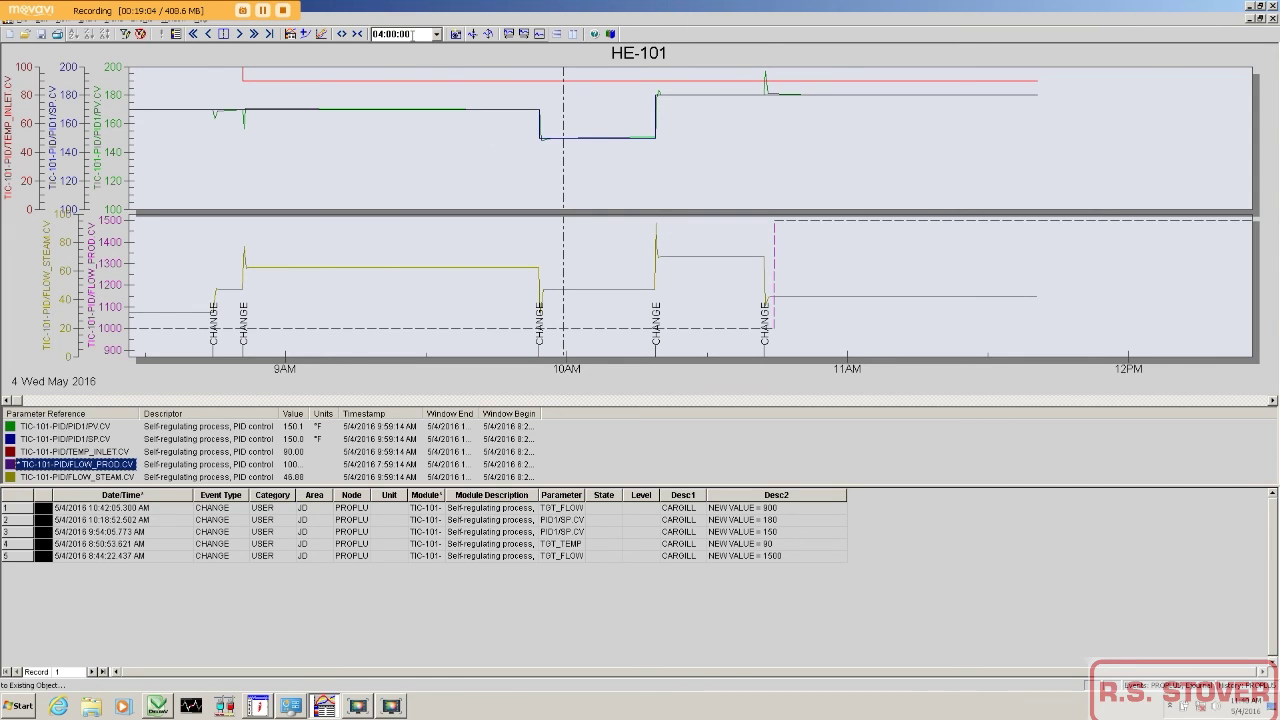
pyautogui.click(521, 36)
pyautogui.click(511, 36)
pyautogui.click(539, 36)
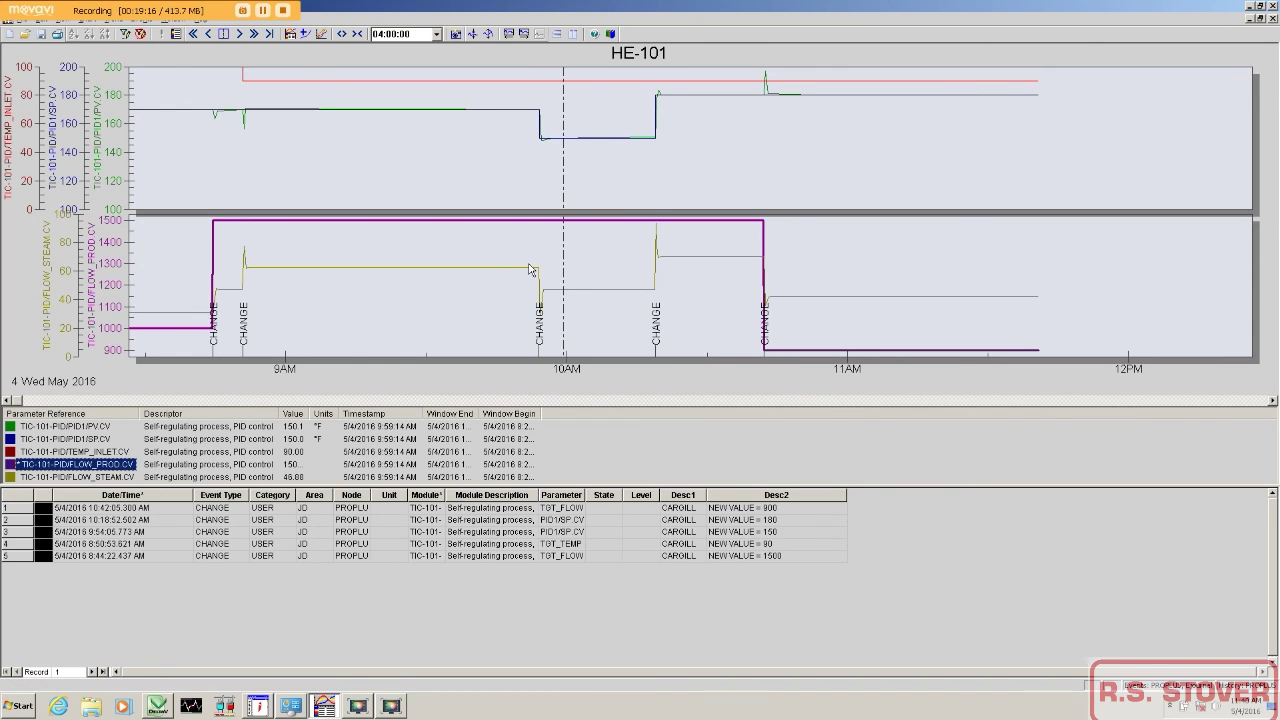
# Review the Shift Time options available for the FLOW_PROD trend, and move the time cursor to about 9:50 AM.
pyautogui.rightClick(72, 468)
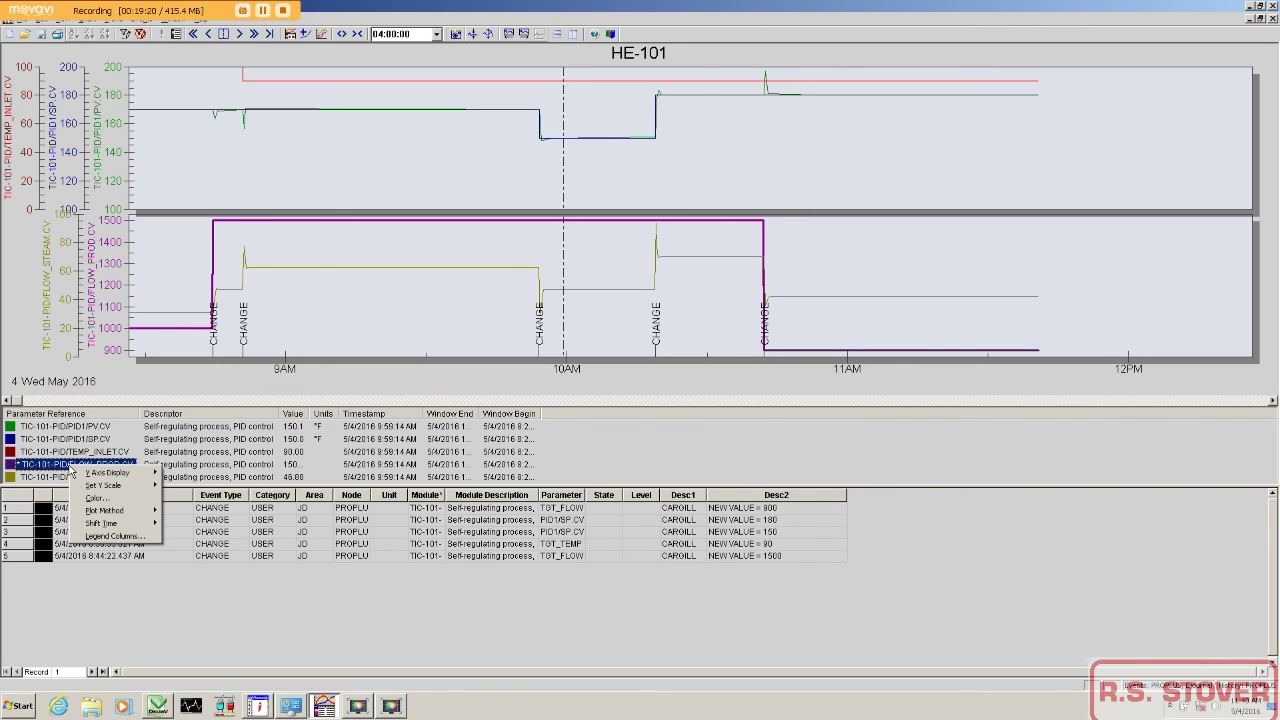
pyautogui.moveTo(112, 520)
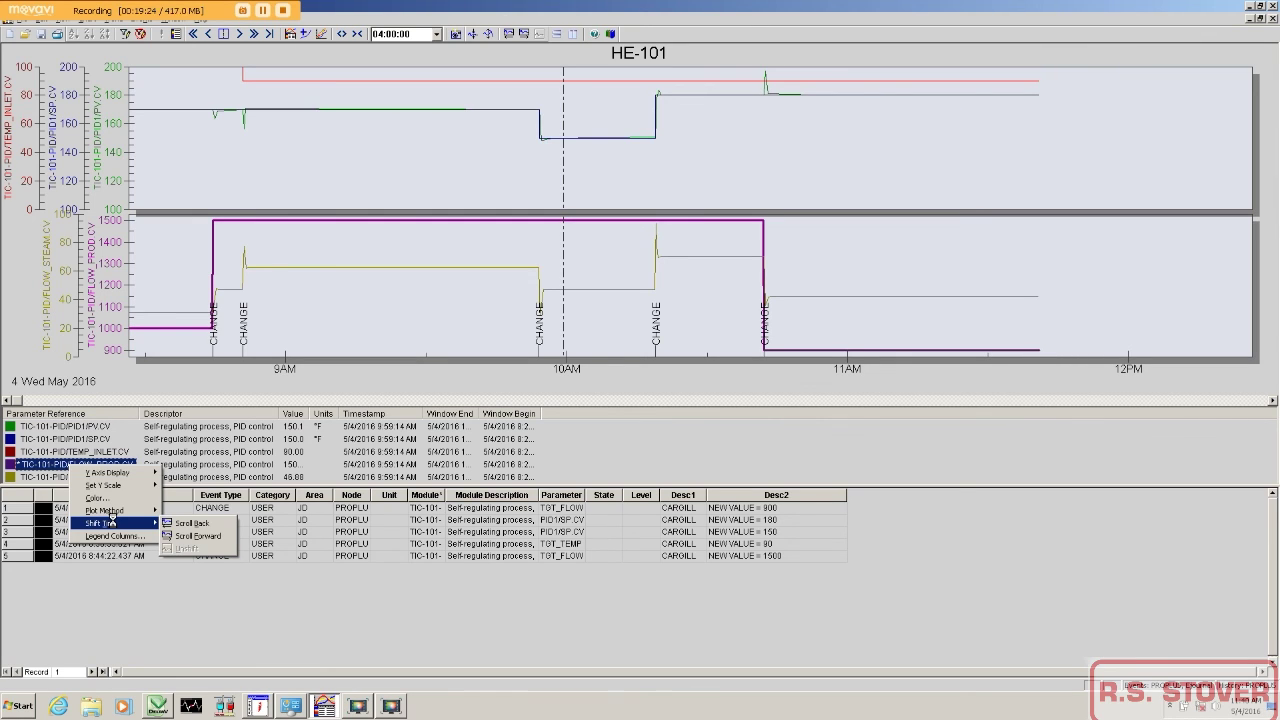
pyautogui.click(523, 248)
# In the chart configuration, set the TIC-101-PID/TEMP_INLET.CV trend's own start time to 1-May-16 9:00 and apply it.
pyautogui.rightClick(541, 249)
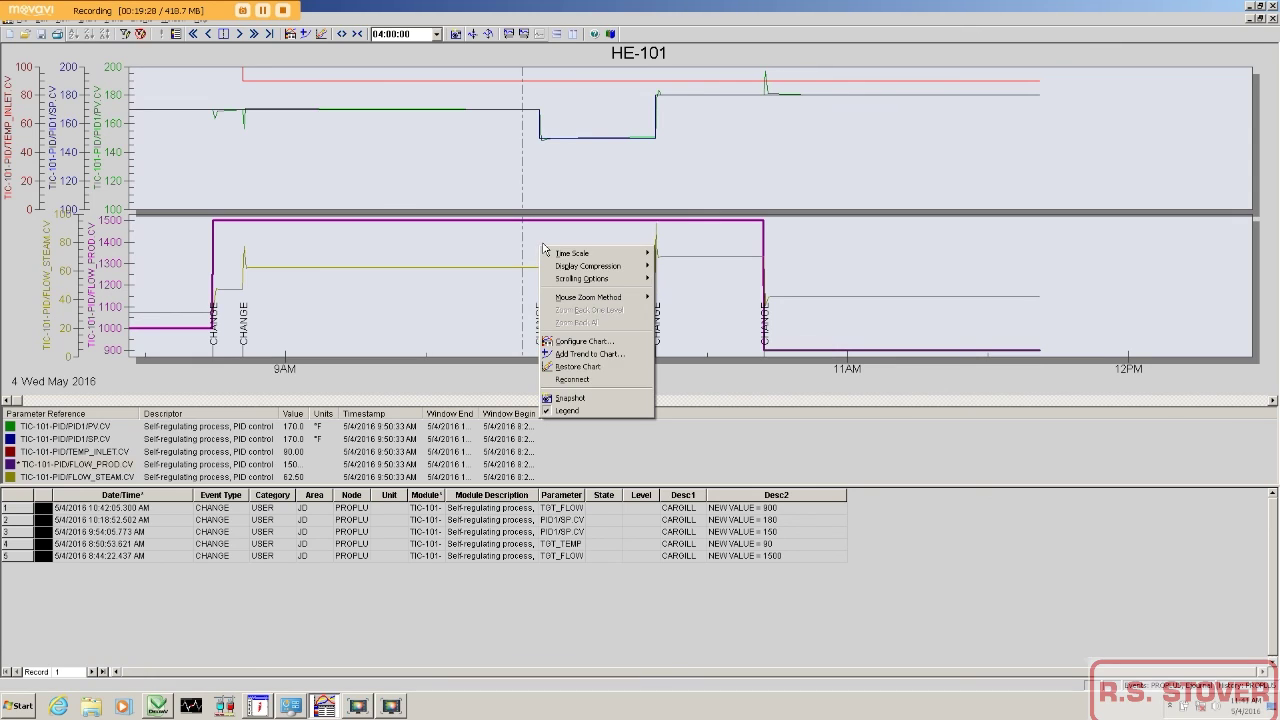
pyautogui.click(597, 342)
pyautogui.doubleClick(549, 322)
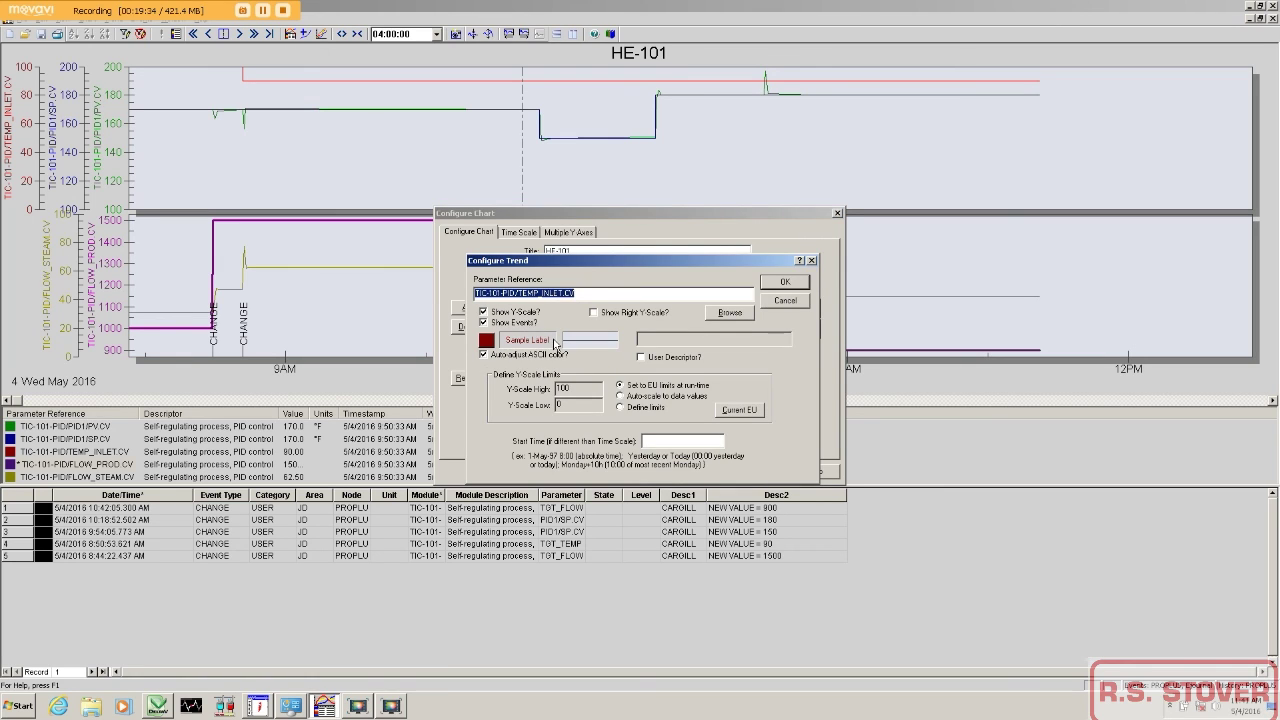
pyautogui.click(649, 441)
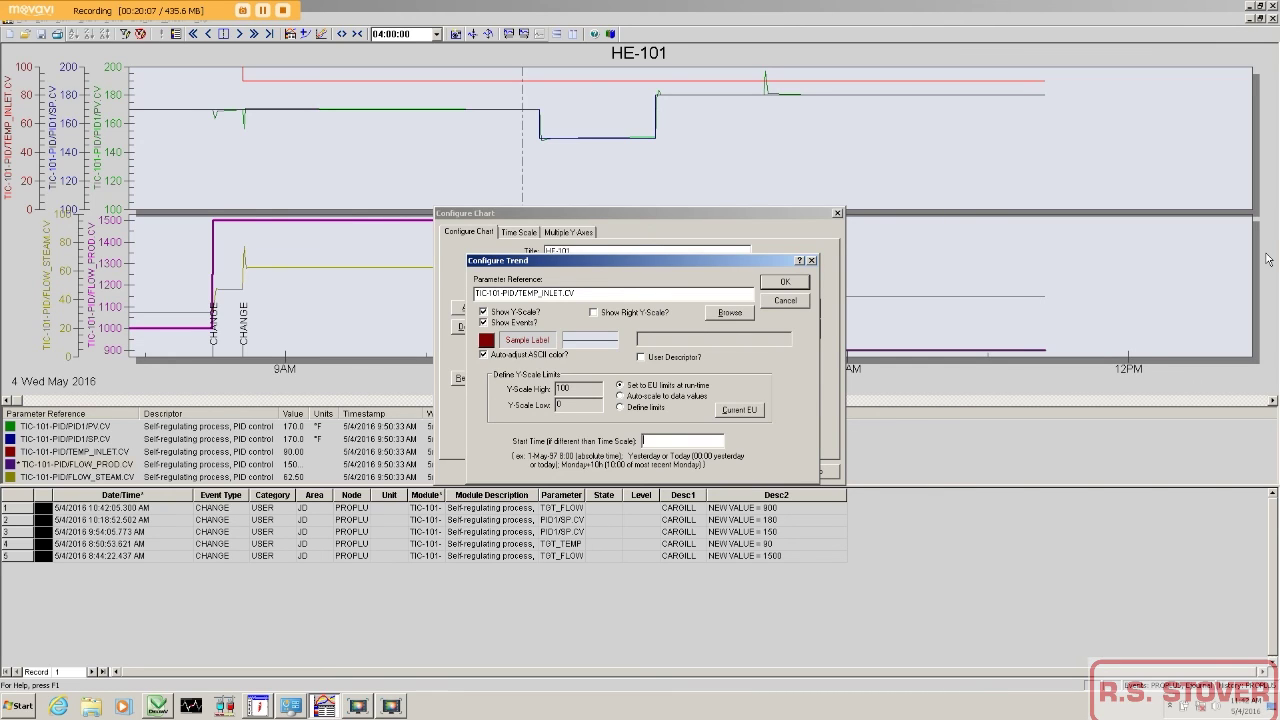
pyautogui.write('-May-16 9:00')
pyautogui.click(780, 280)
pyautogui.click(706, 470)
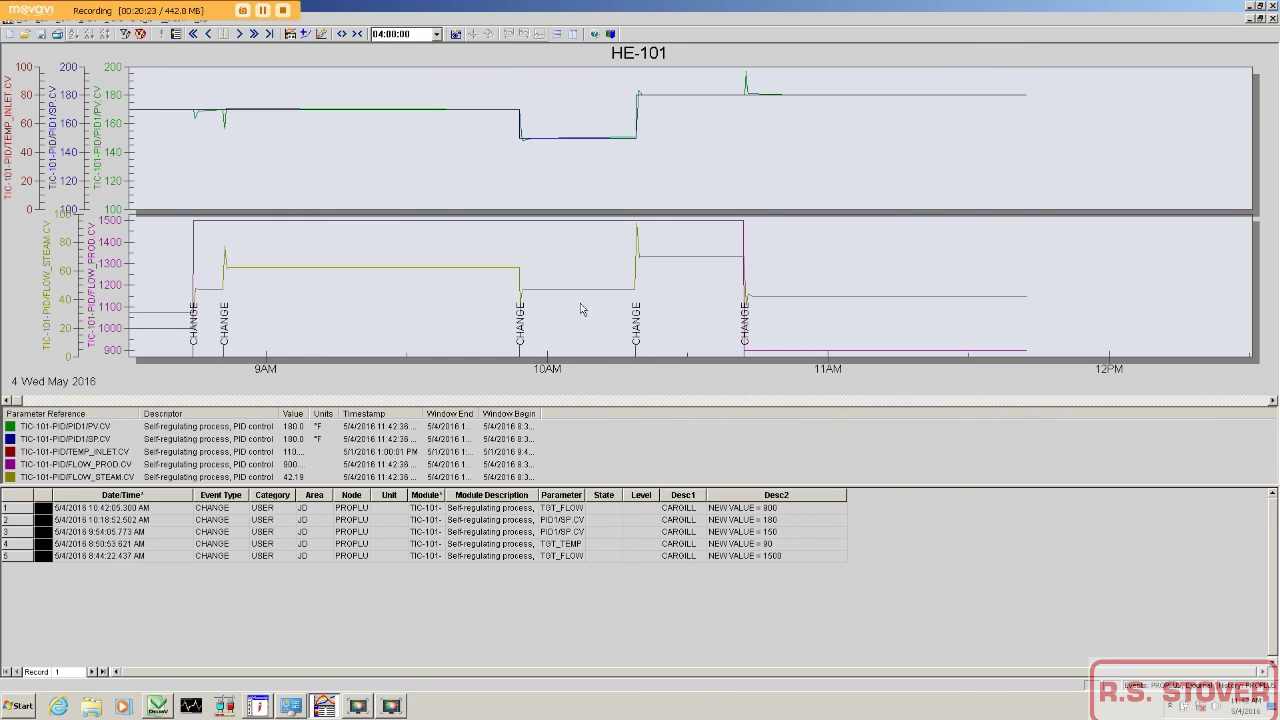
# Zoom the chart to the period from about 9:15 to 10:38 AM, and try to adjust the TEMP_INLET Y-axis range.
pyautogui.moveTo(337, 92); pyautogui.dragTo(732, 104)
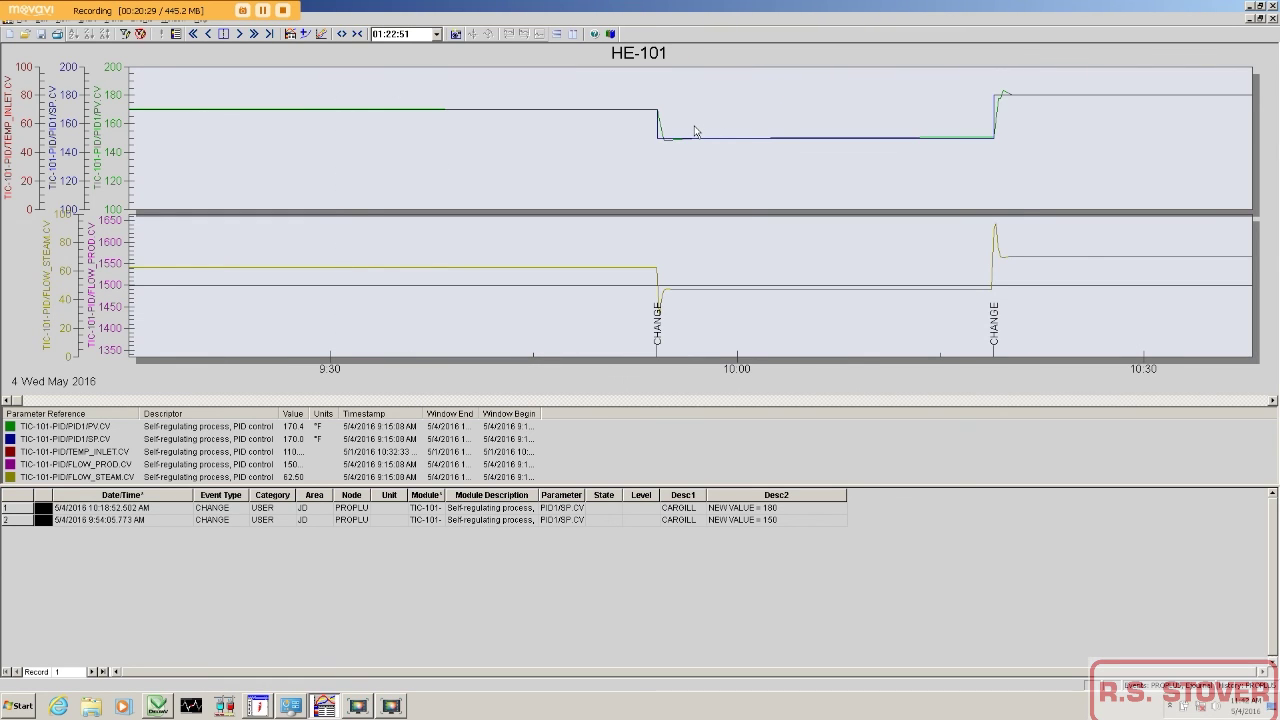
pyautogui.moveTo(40, 123); pyautogui.dragTo(41, 204)
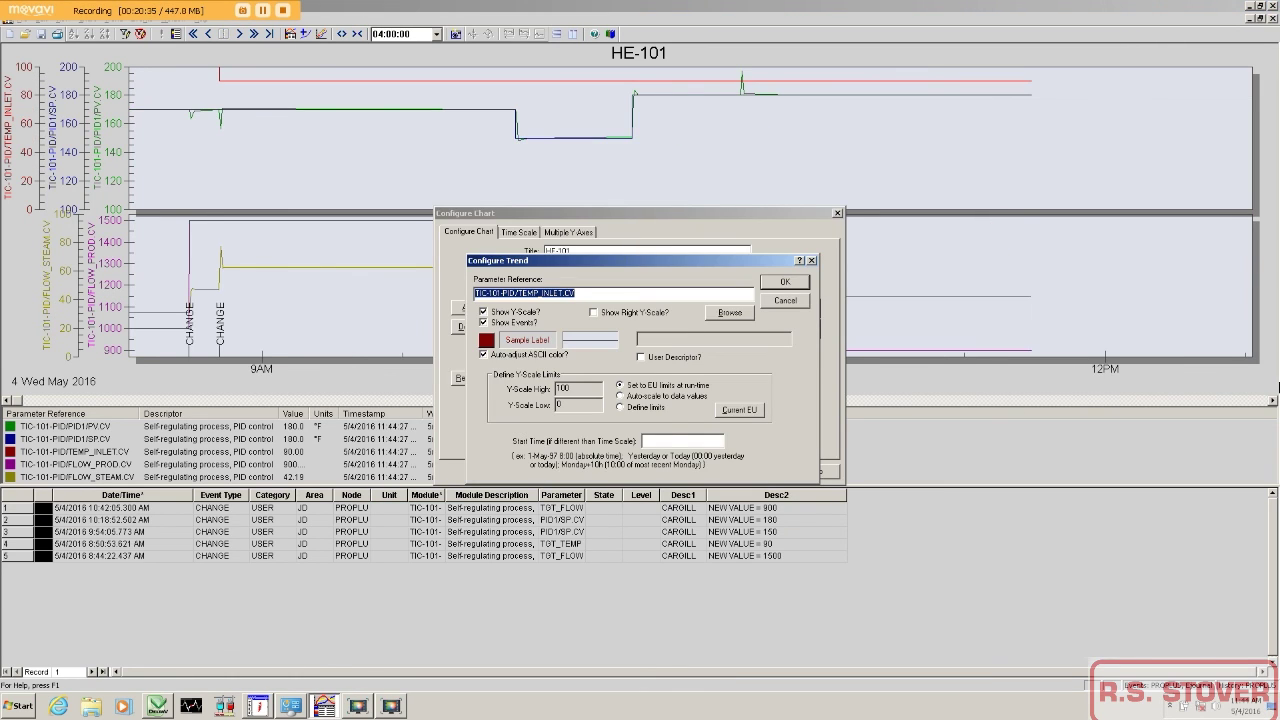
# Close the TEMP_INLET trend configuration and the chart configuration, leaving the separate start time blank.
pyautogui.click(812, 260)
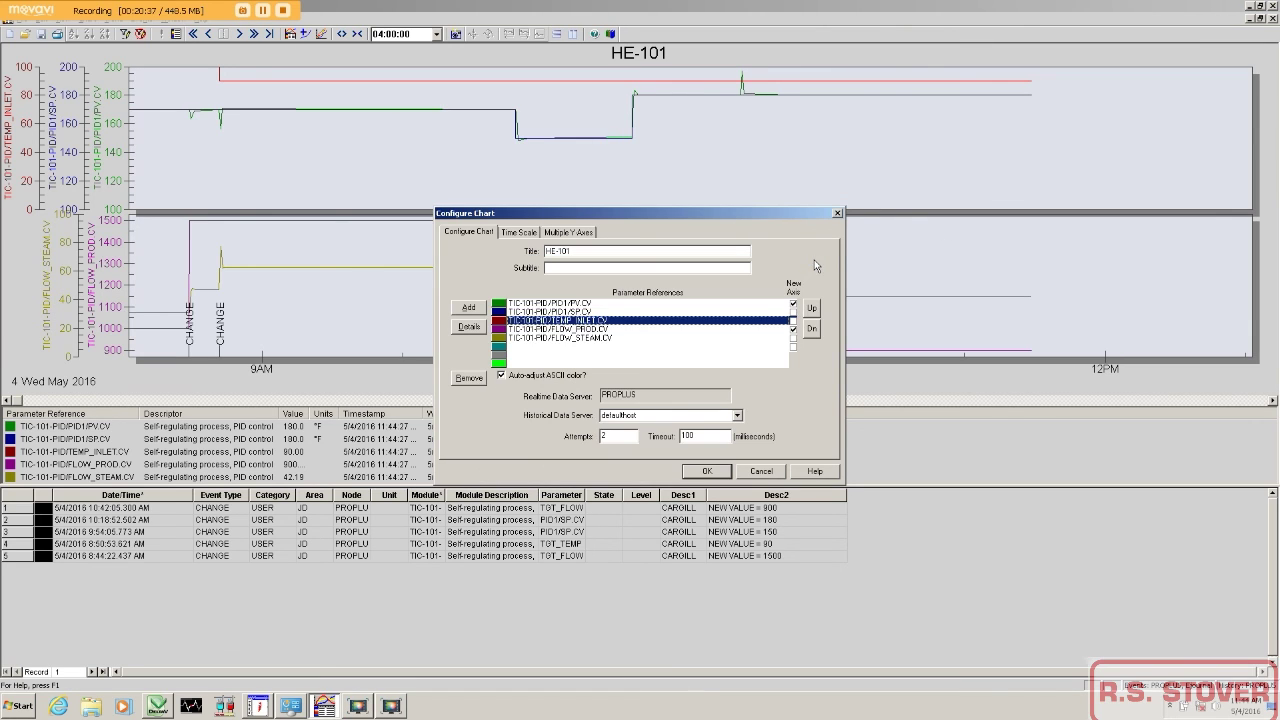
pyautogui.click(837, 213)
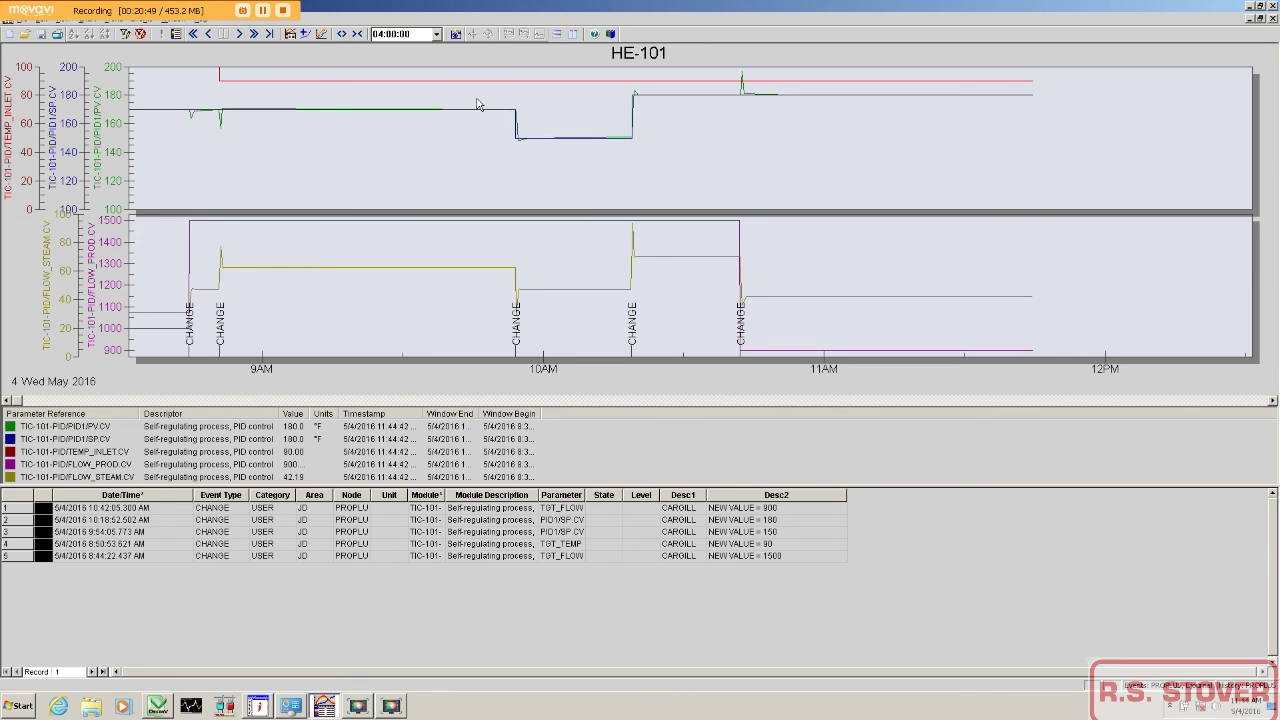
pyautogui.moveTo(477, 104); pyautogui.dragTo(706, 106)
pyautogui.click(277, 108)
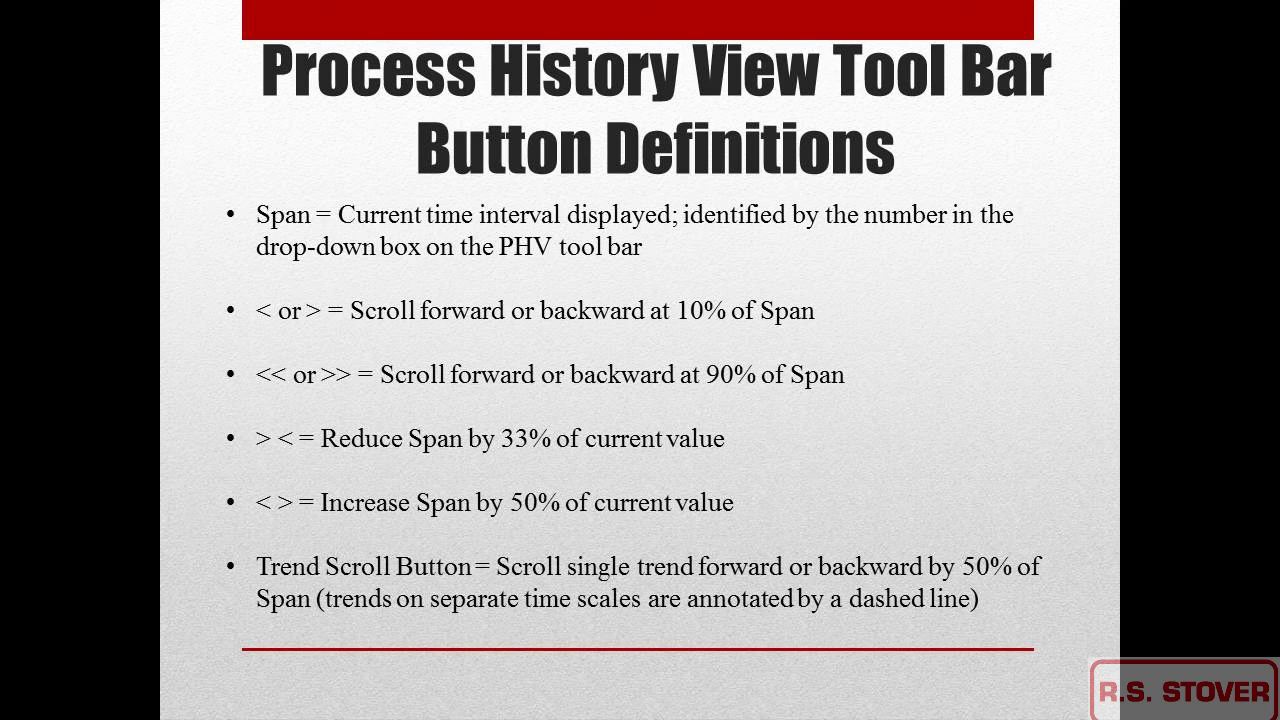
pyautogui.press('Right')
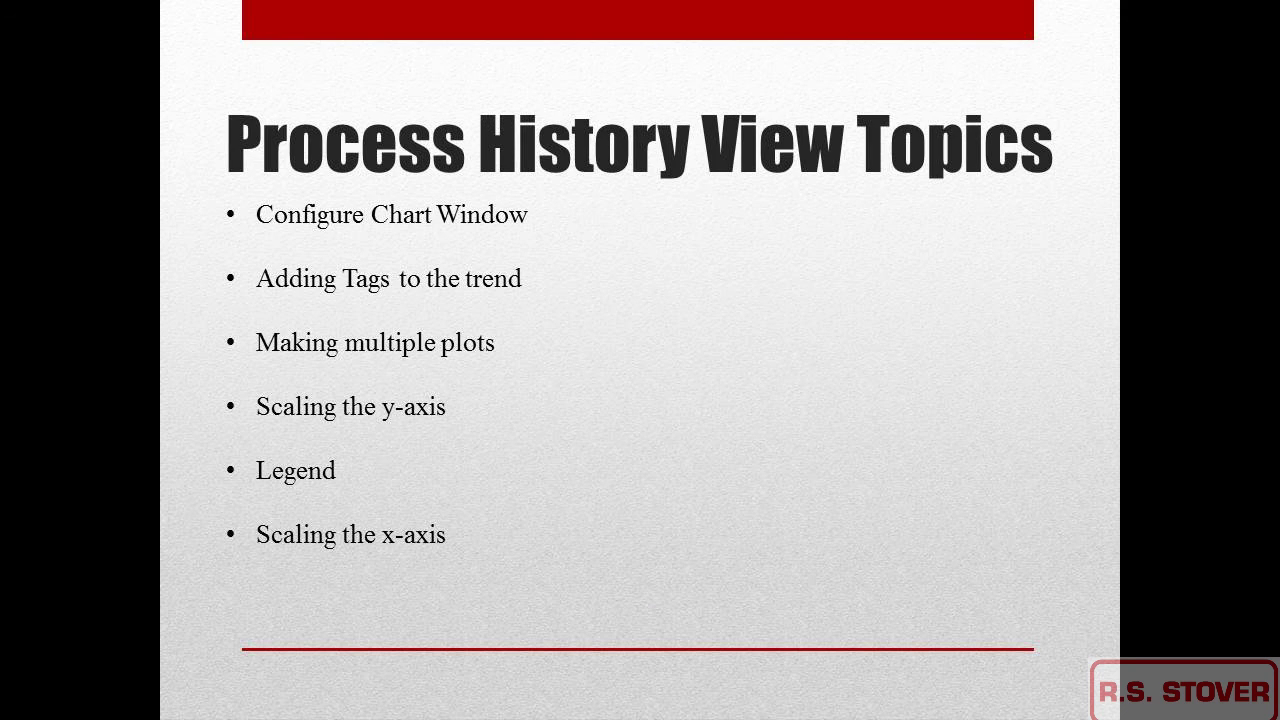